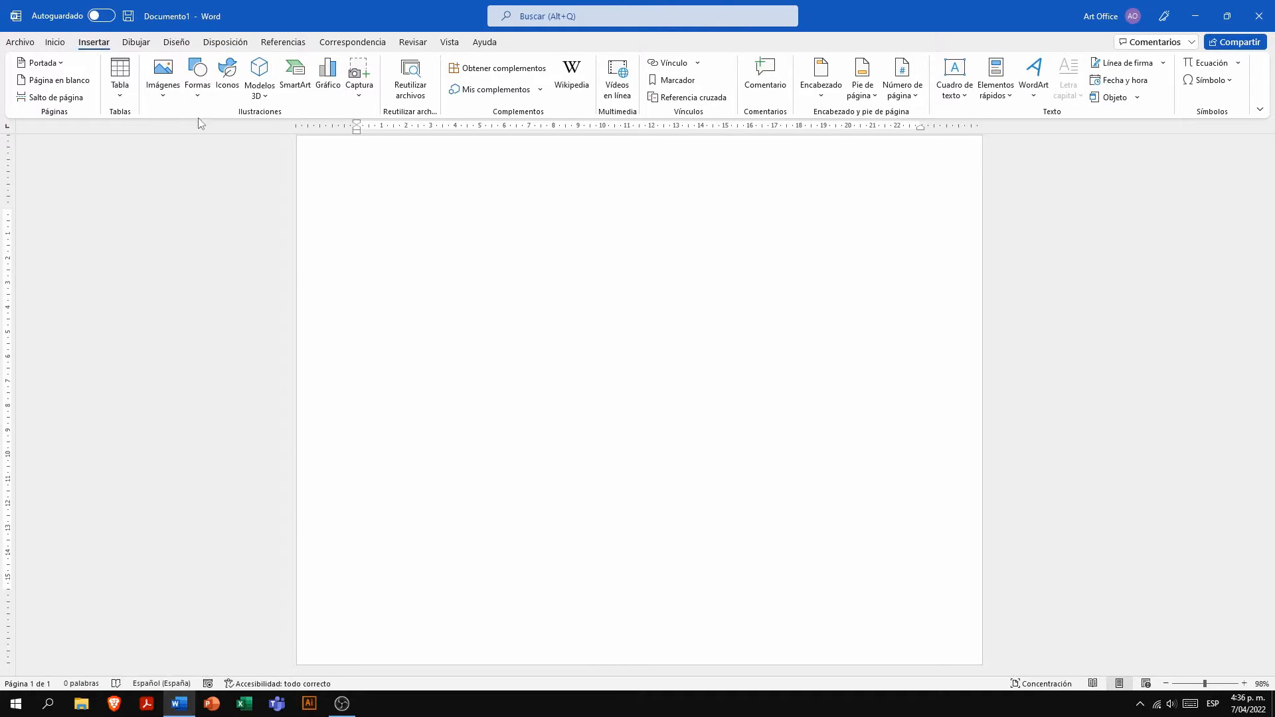
- Insert a 2.54 cm square rectangle shape near the top of the blank page and remove its outline
left_click(197, 85)
left_click(191, 220)
left_click(399, 227)
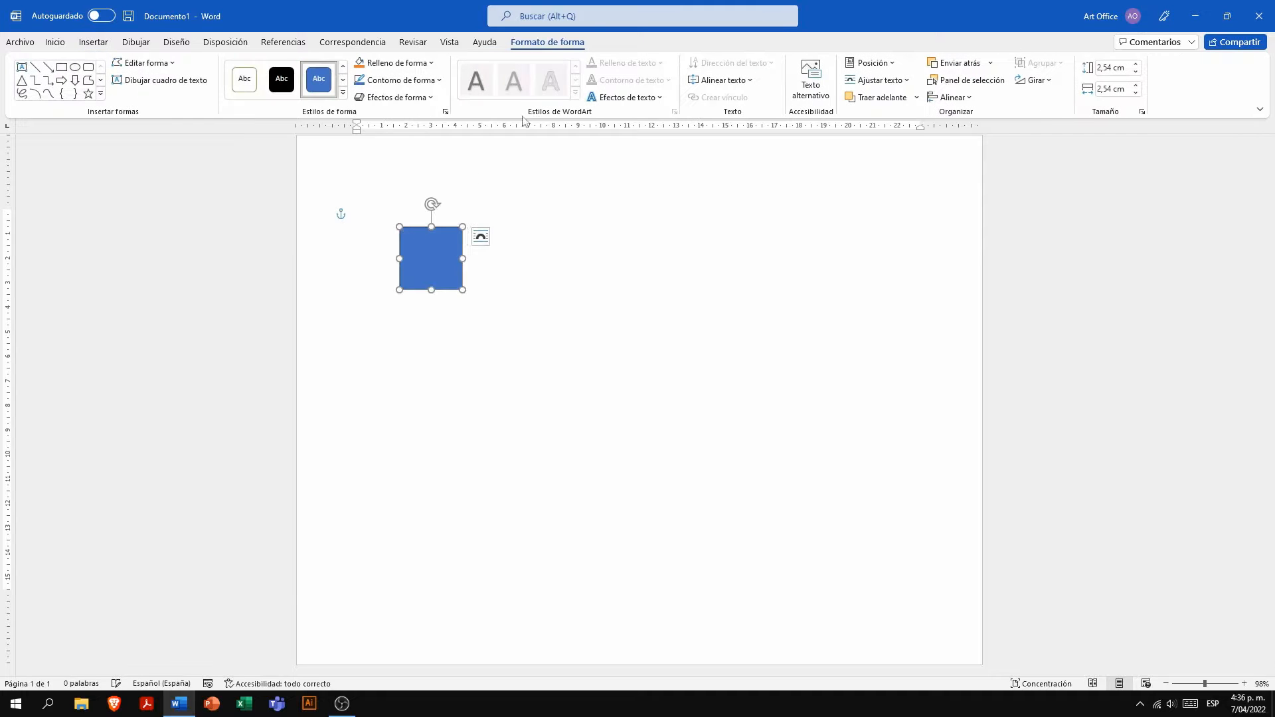
left_click(400, 80)
left_click(396, 226)
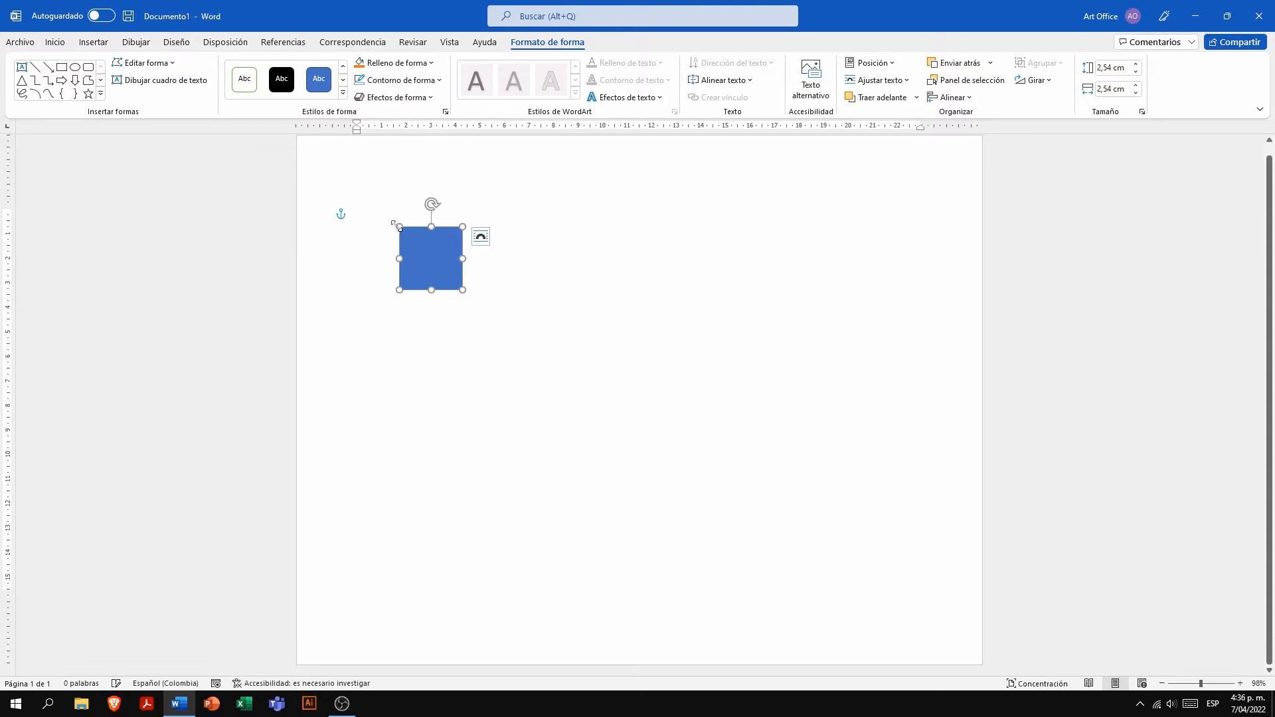
- Set the rectangle's height to 10.8 cm and its width to 7 cm
left_click(1114, 68)
type("10")
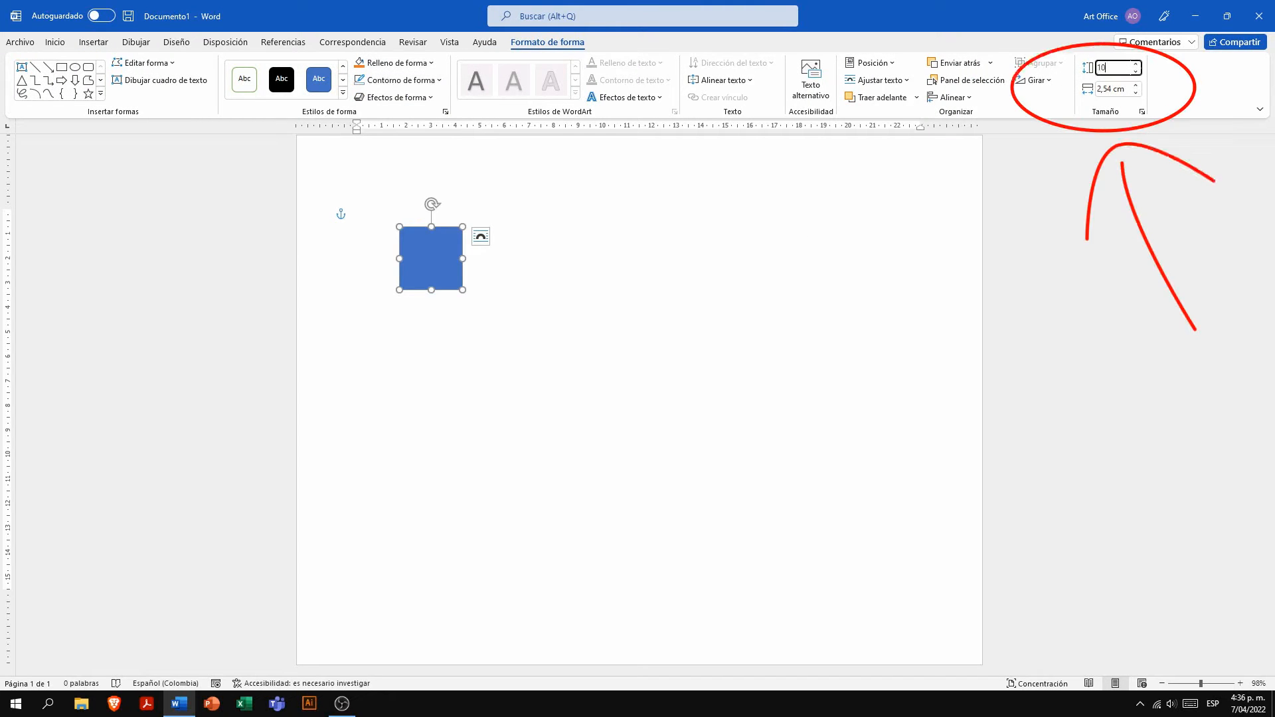
type(",8")
key("Return")
left_click(1114, 90)
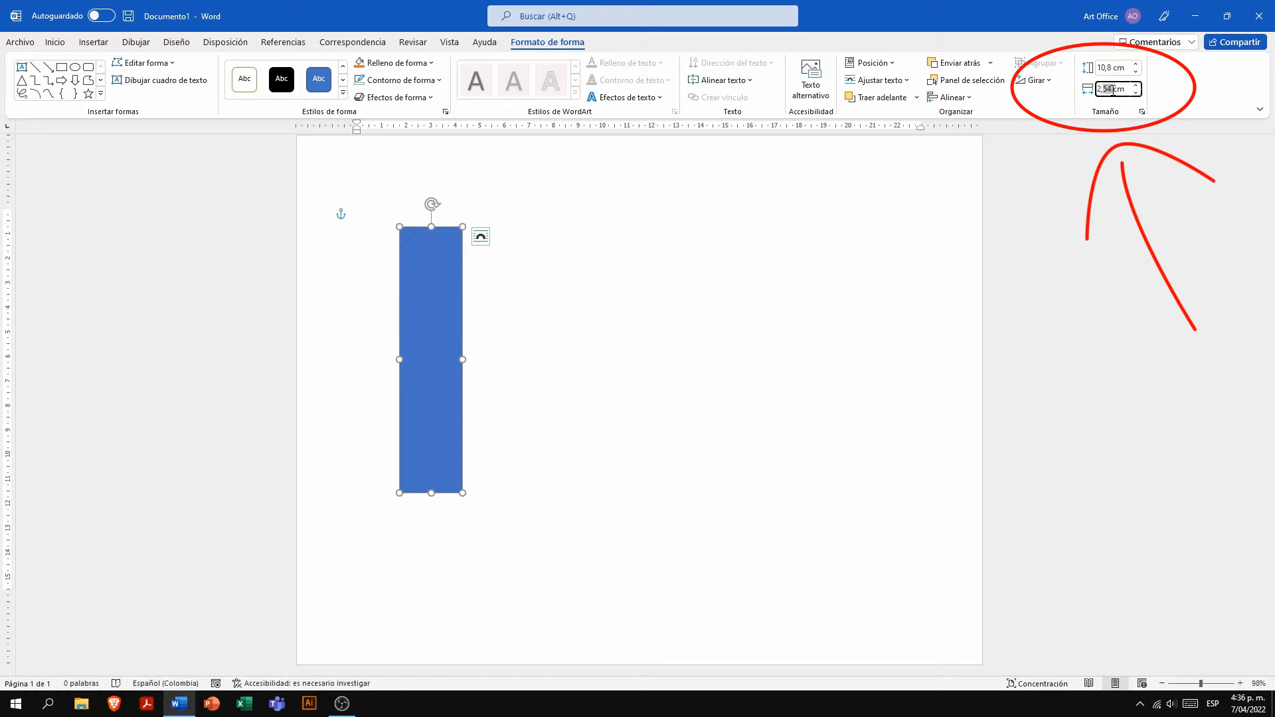
type("7")
key("Return")
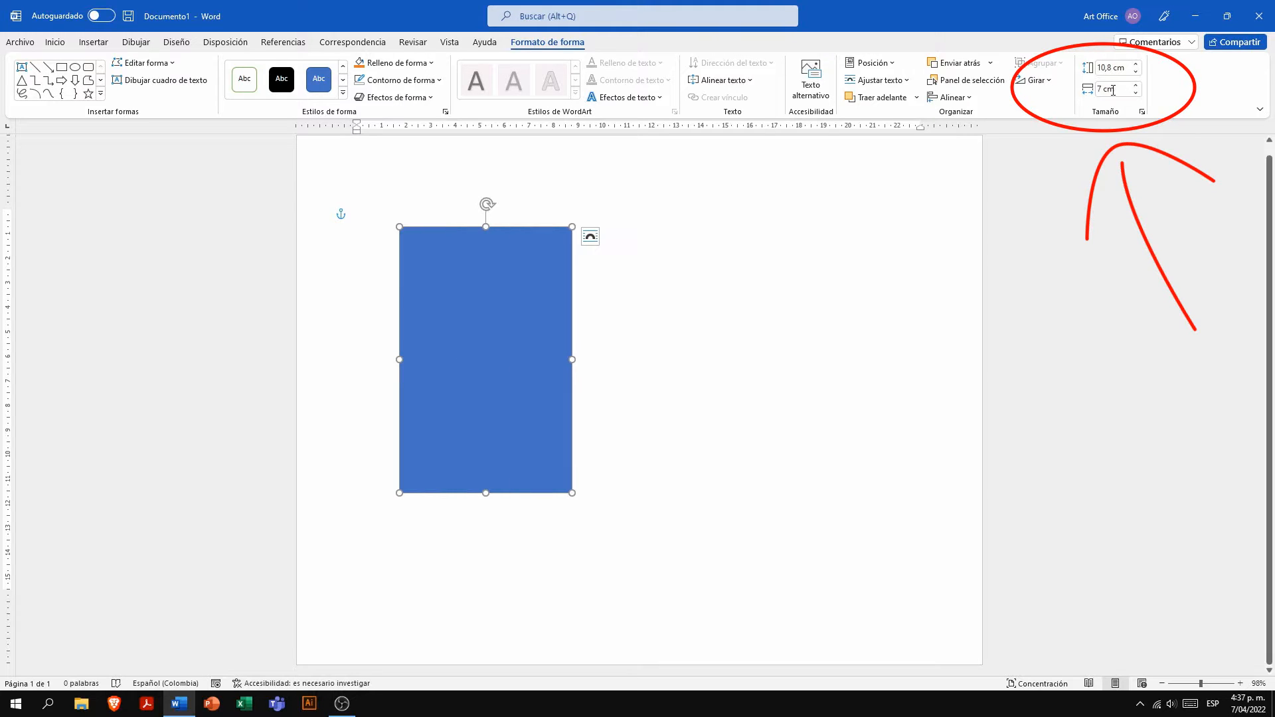
- Move the blue rectangle flush into the upper-left corner of the page
mouse_move(488, 318)
left_mouse_down()
mouse_move(398, 233)
mouse_move(417, 234)
mouse_move(405, 240)
left_mouse_up()
left_click(965, 100)
left_click(946, 273)
scroll(535, 219, "up", 1)
- Duplicate the blue rectangle directly to its right and fill the copy with orange
left_click_drag(410, 350, 571, 352, "ctrl")
left_click(397, 65)
left_click(560, 492)
left_click(585, 452)
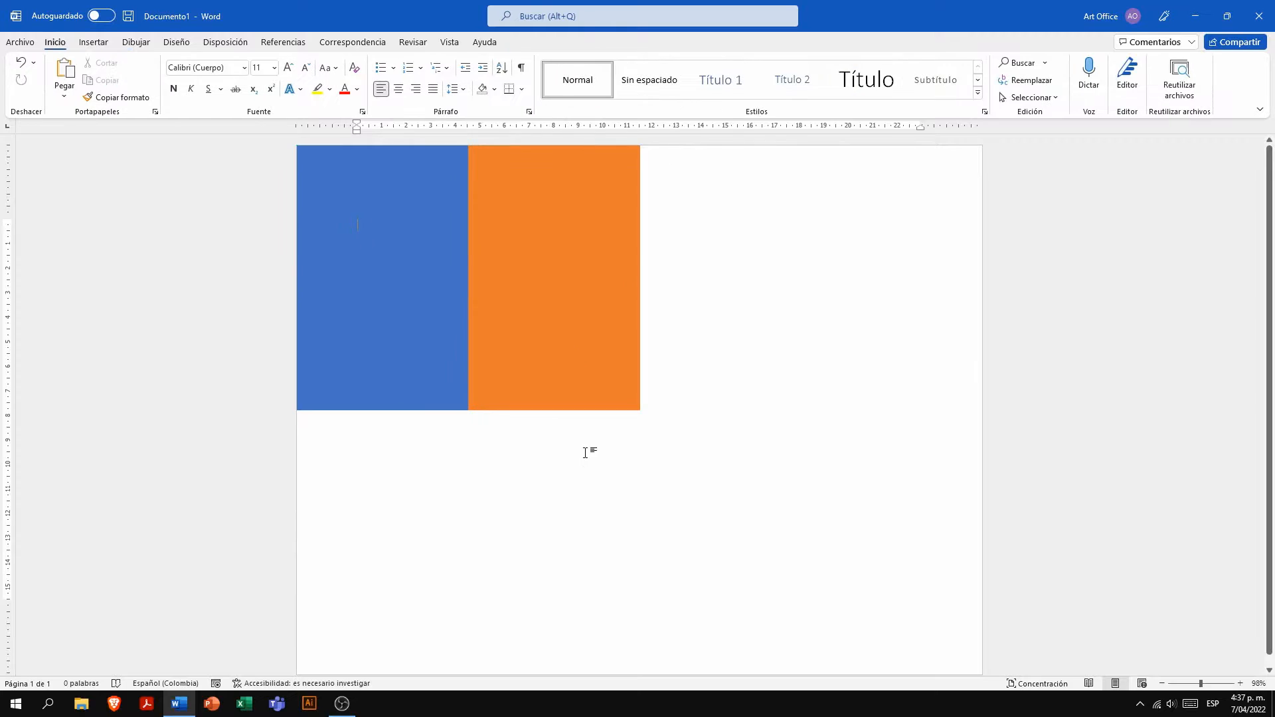
- Copy the blue and orange rectangle pair to the right so four rectangles span the page width
left_click(528, 328)
left_click(430, 374, "ctrl")
left_click_drag(566, 382, 882, 379, "ctrl")
left_click(502, 460)
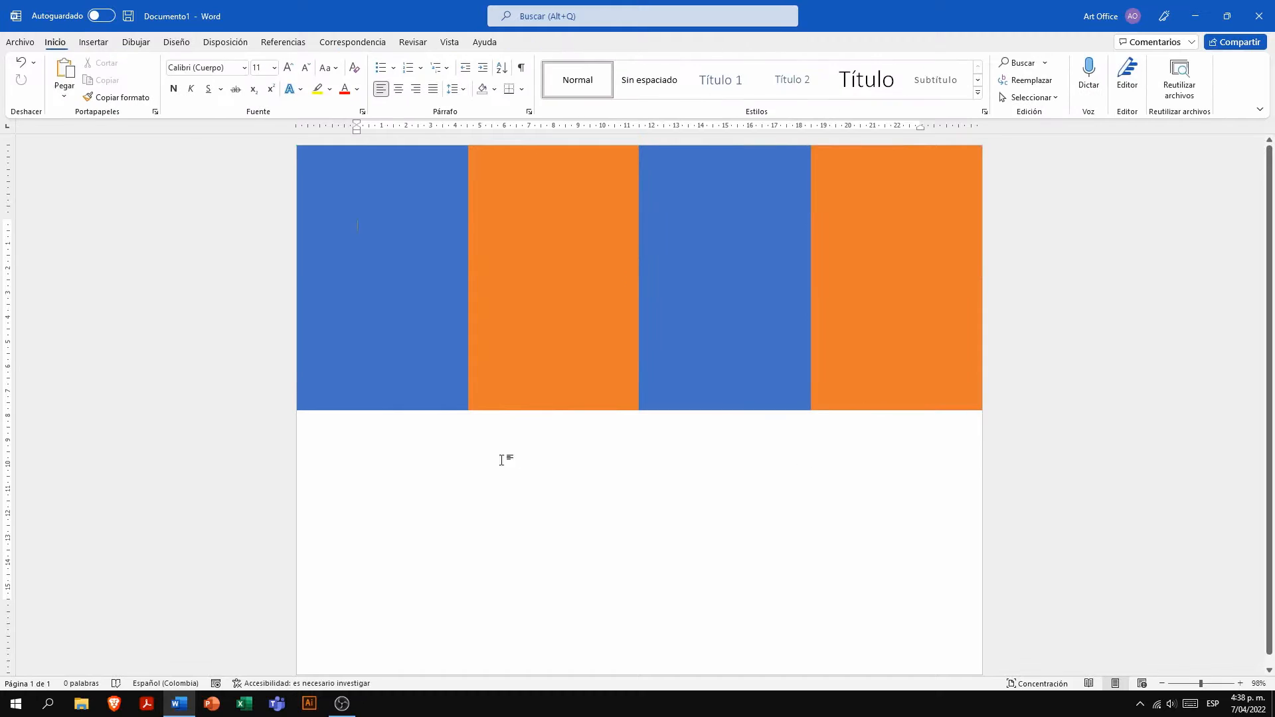
- Copy all four rectangles straight down to fill the lower half of the page
left_click(434, 394)
left_click(555, 390, "ctrl")
left_click(698, 391, "ctrl")
left_click(859, 399, "ctrl")
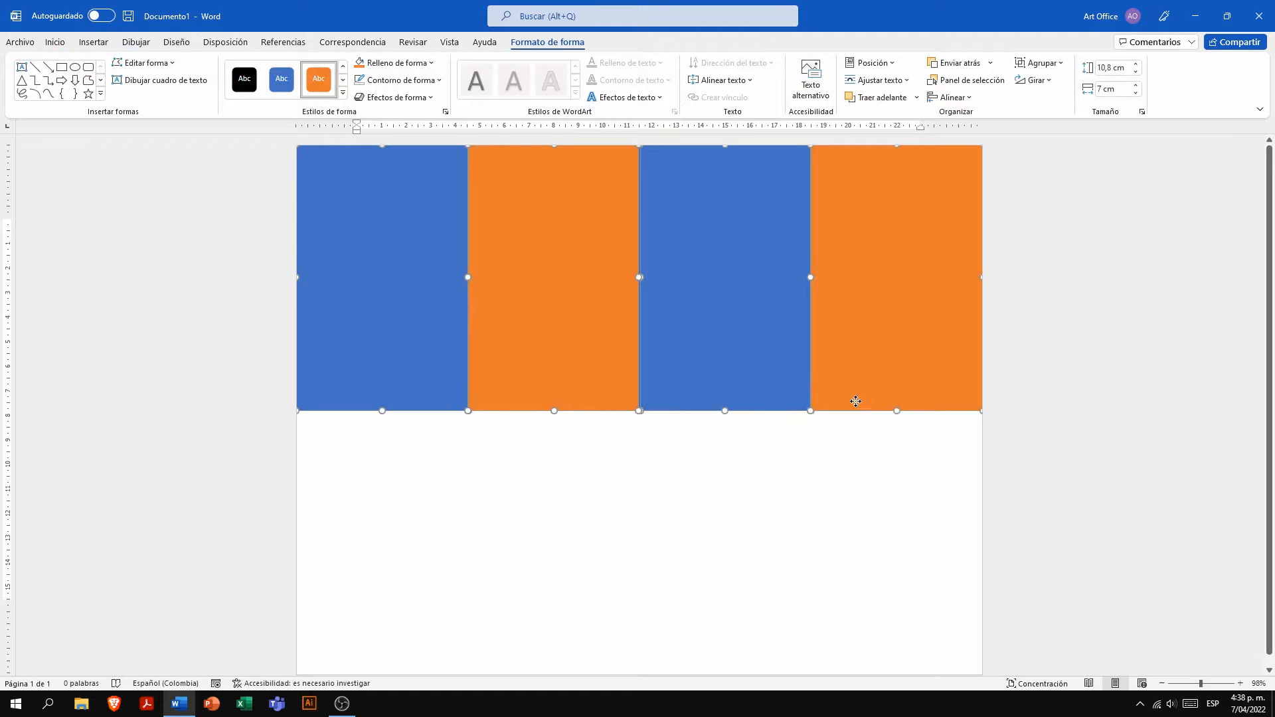
left_click_drag(855, 401, 857, 643, "ctrl")
- Change the first and third rectangles of the lower row to the orange shape style
left_click(431, 491)
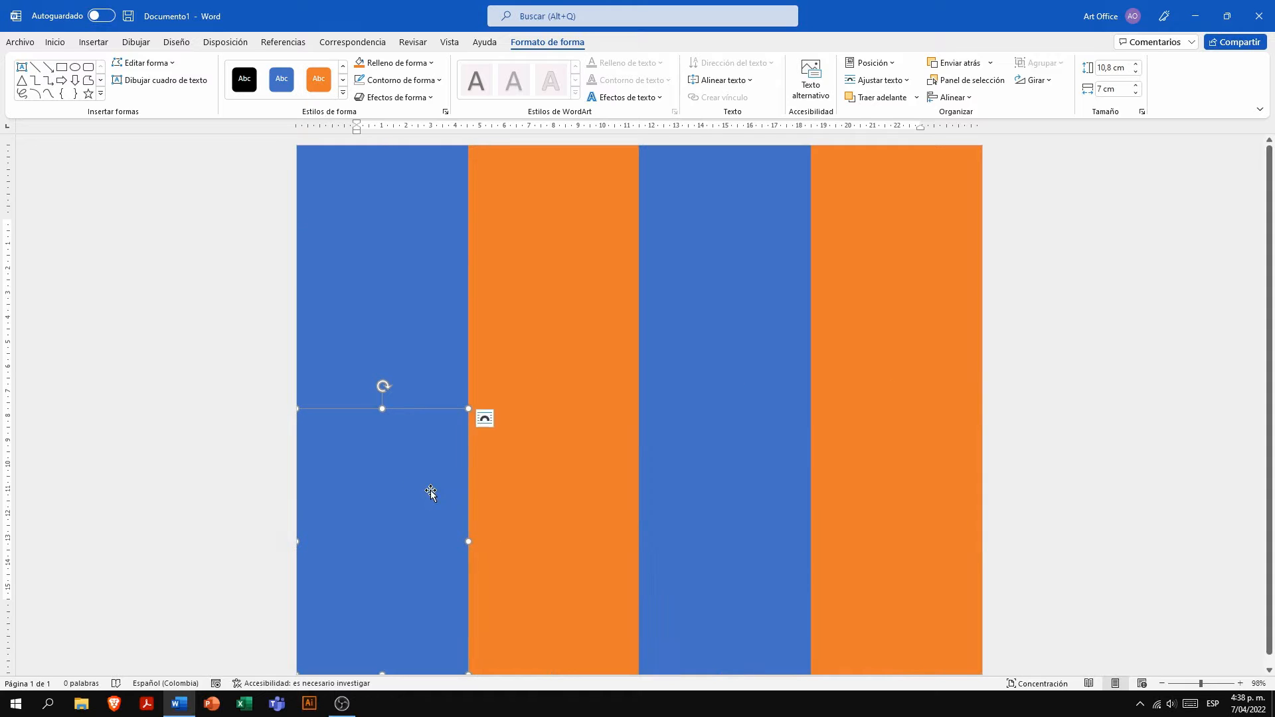
left_click(695, 518, "ctrl")
left_click(318, 79)
- Fill the second and fourth rectangles of the lower row with blue
left_click(532, 470)
left_click(854, 528, "ctrl")
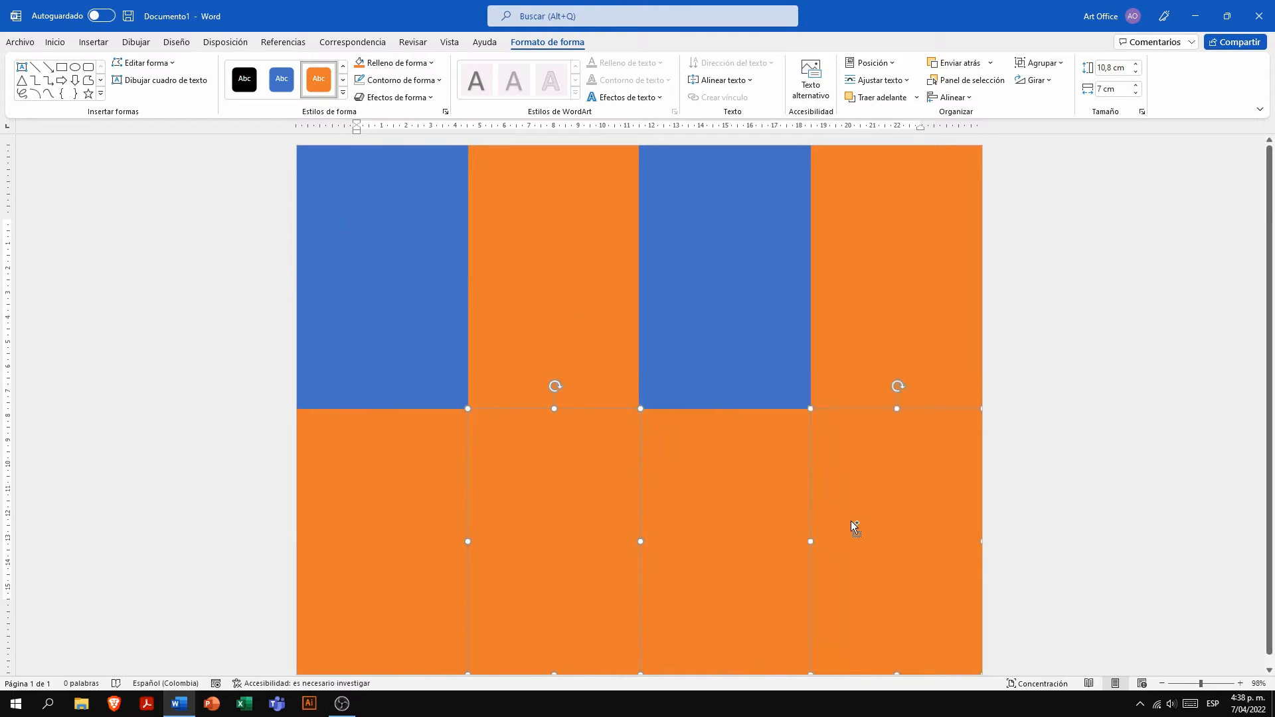
left_click(399, 63)
left_click(425, 101)
left_click(1013, 386)
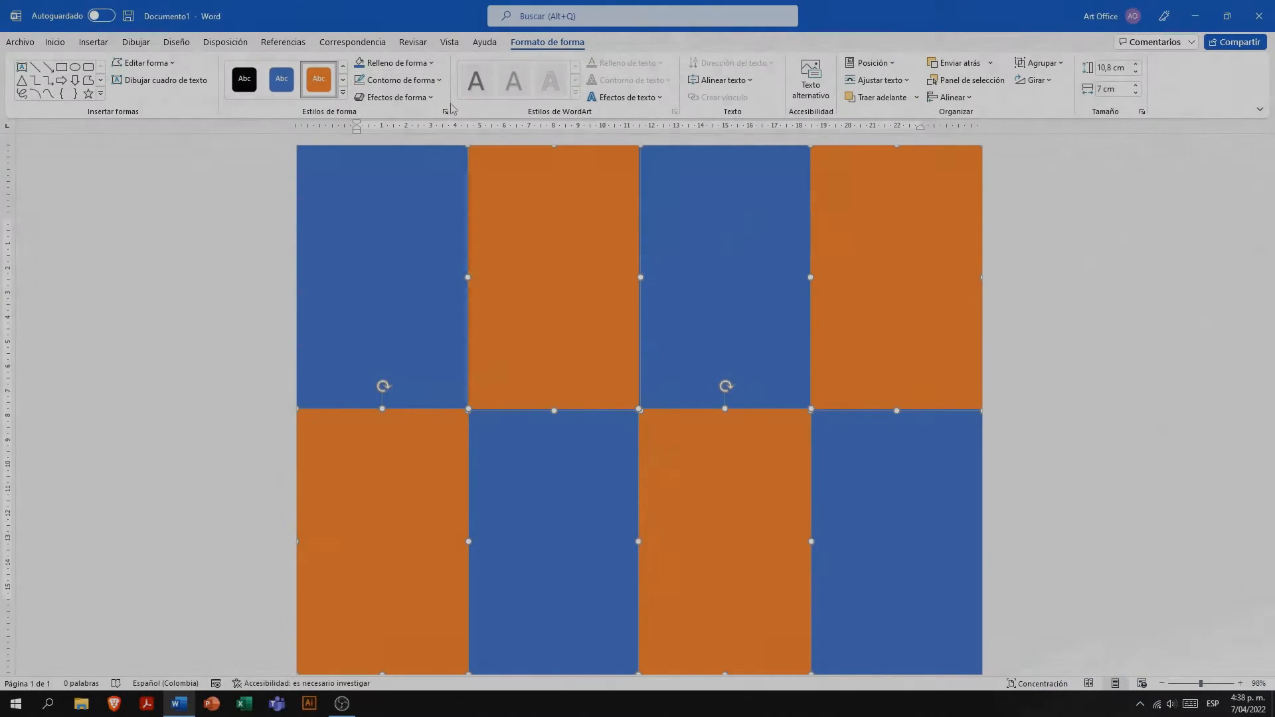
- Fill the four orange rectangles with Negro, Texto 1, Claro 15%
left_click(399, 62)
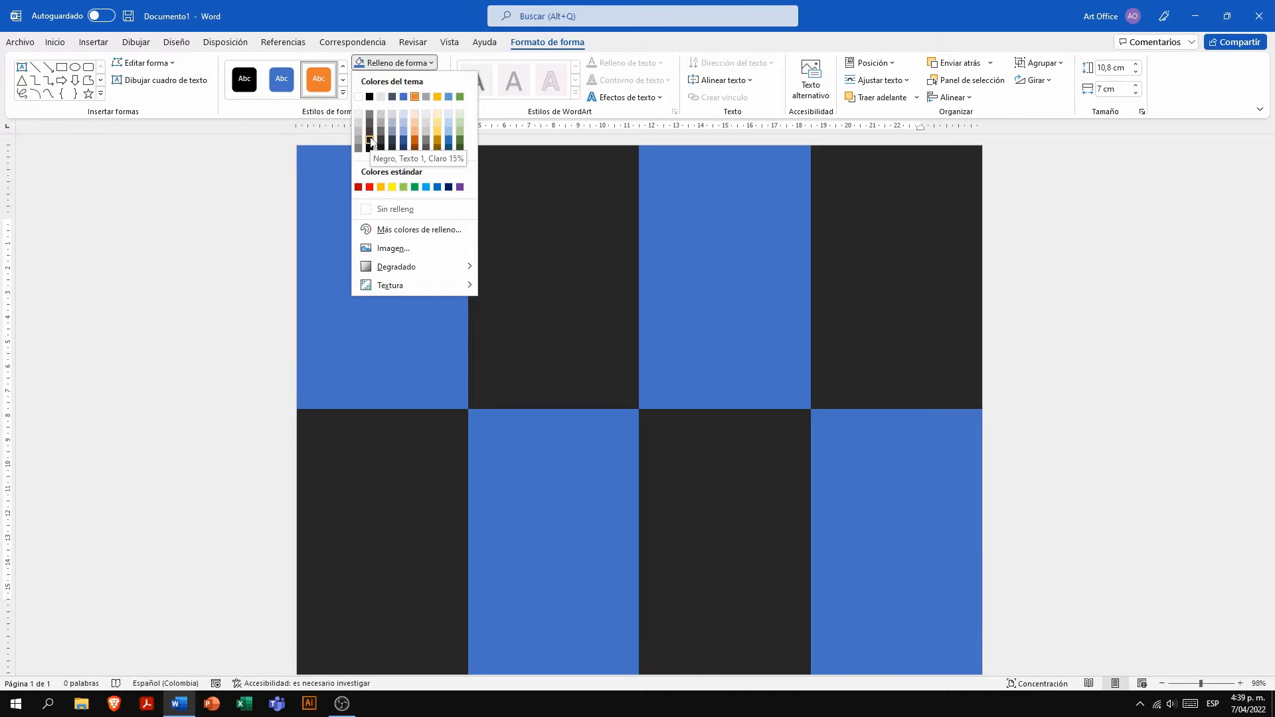
left_click(370, 141)
left_click(870, 495)
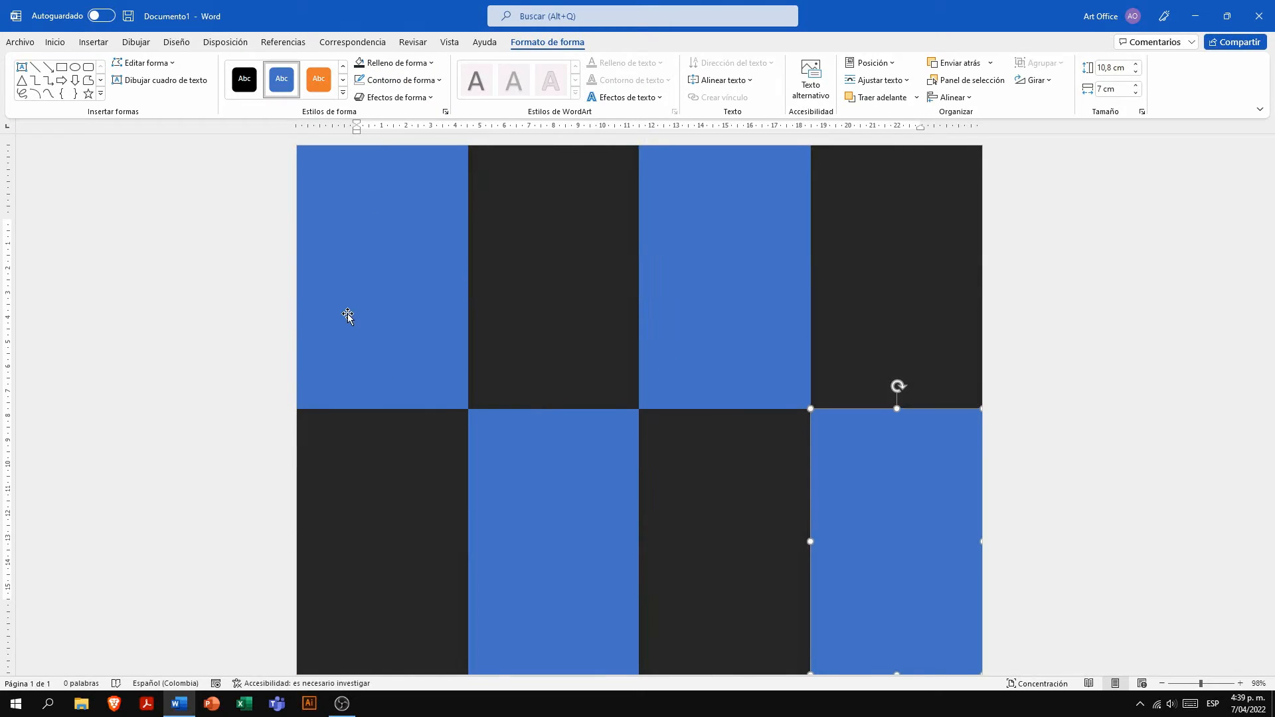
- Select the four blue rectangles across both rows and fill them with white
left_click(365, 326)
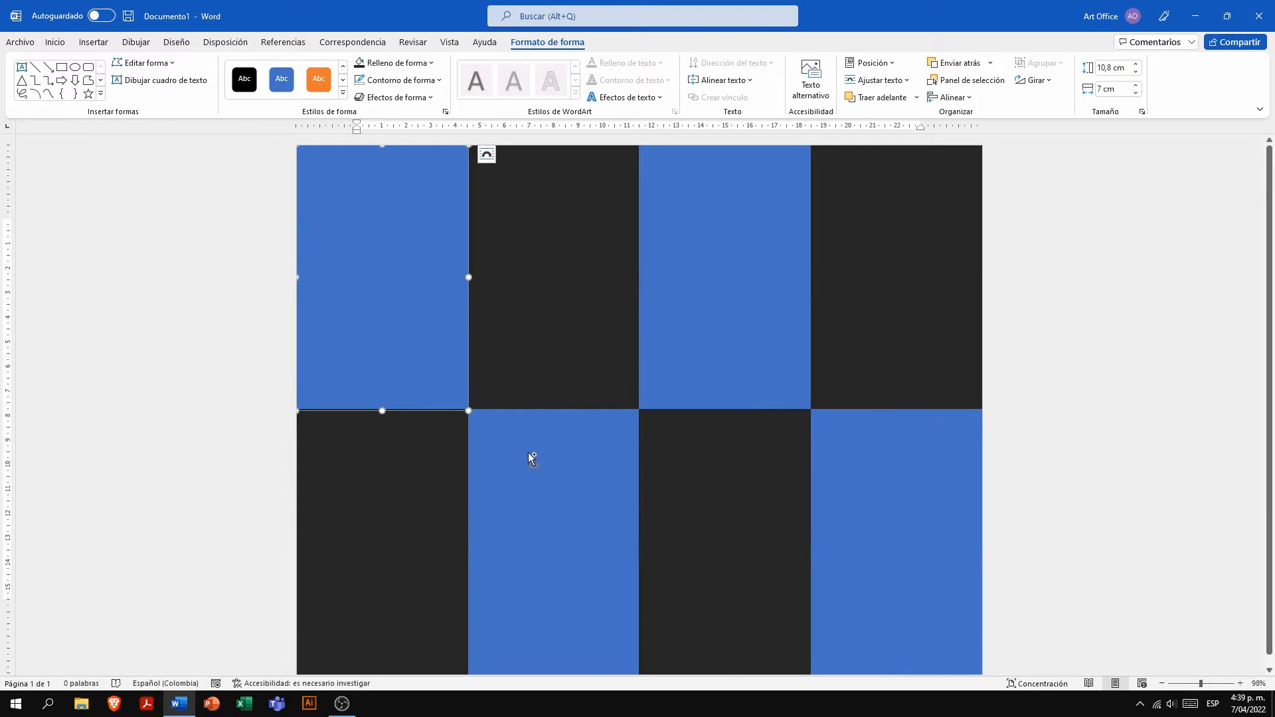
left_click(531, 456, "shift")
left_click(721, 352, "shift")
left_click(863, 458, "shift")
left_click(382, 62)
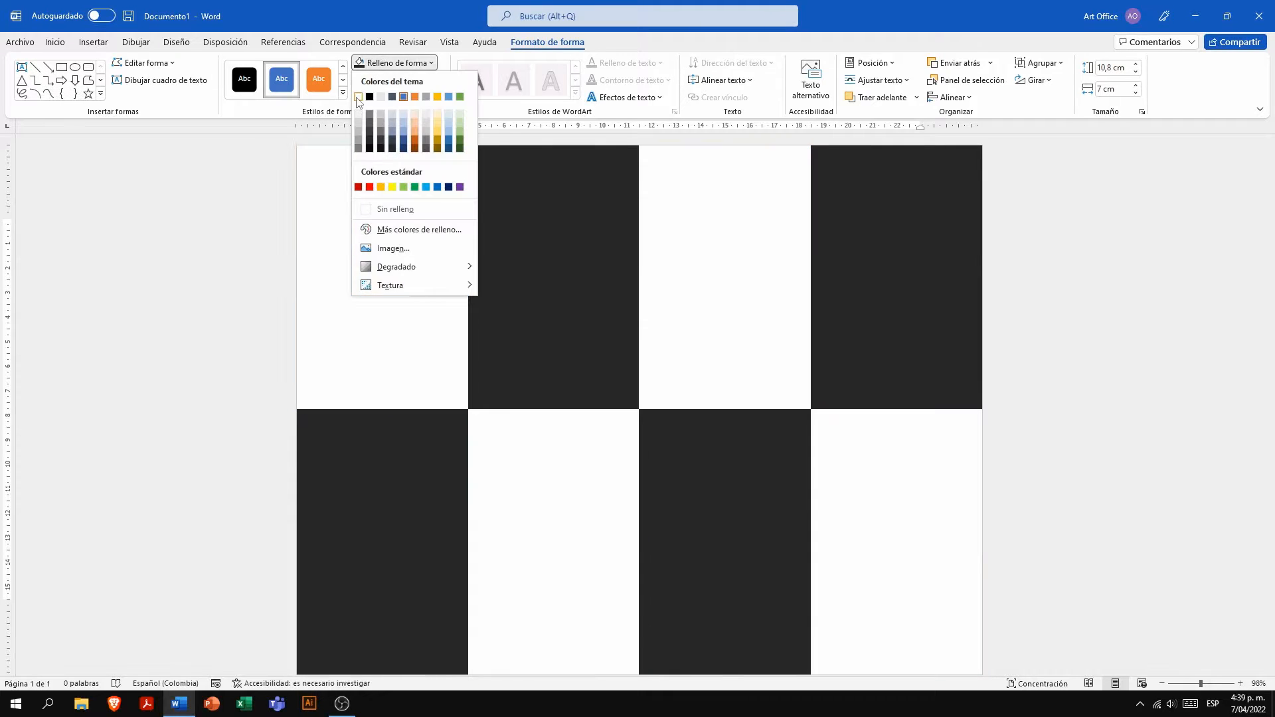
left_click(359, 93)
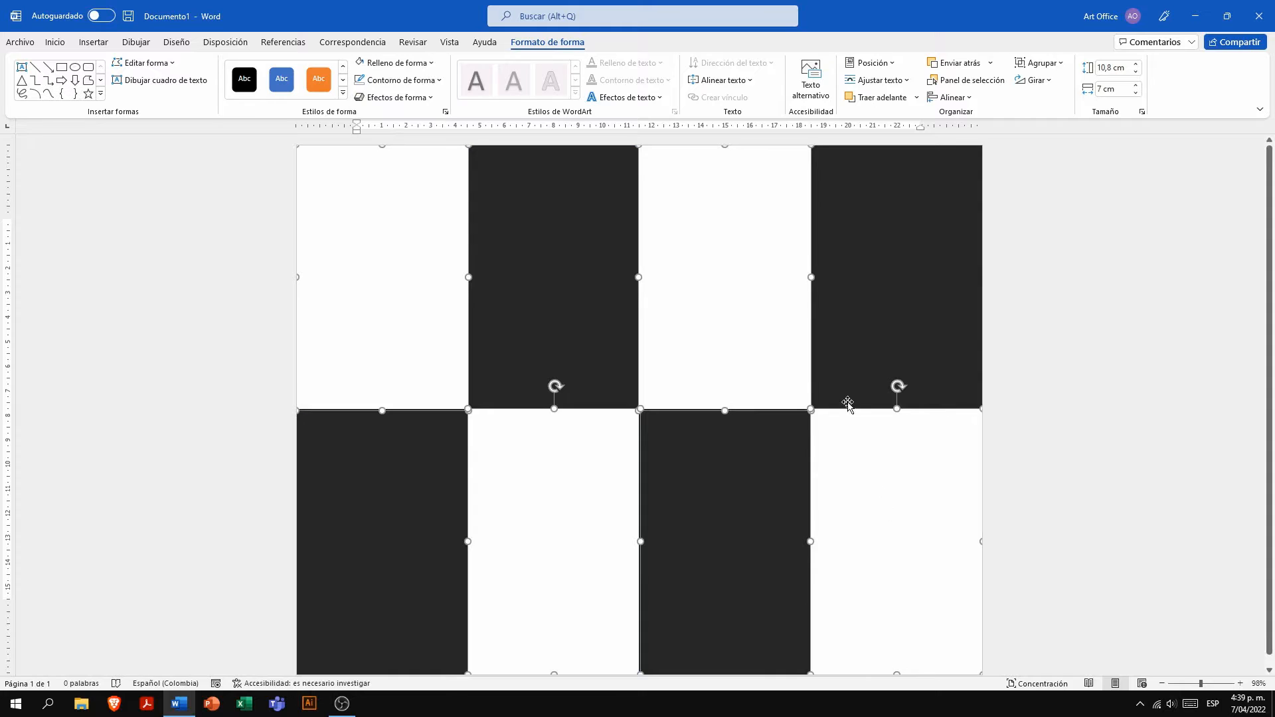
left_click(735, 447)
left_click_drag(735, 447, 705, 455)
left_click(850, 473)
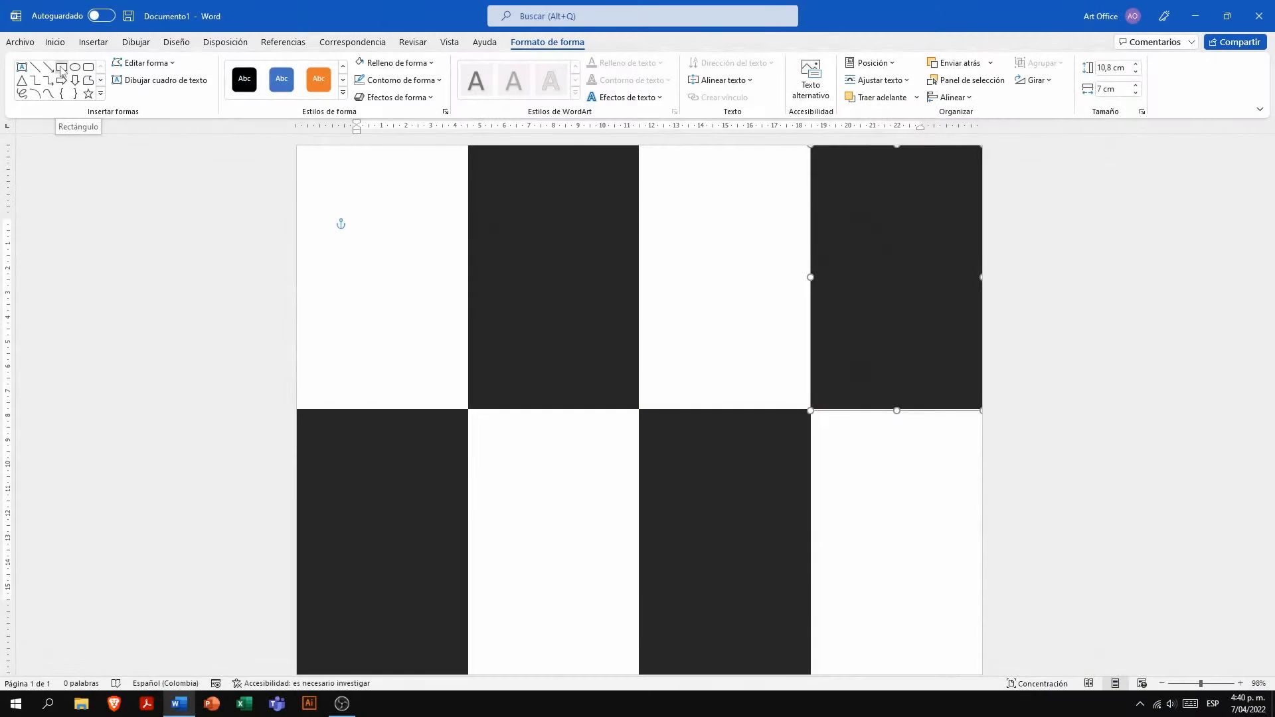
- Insert a rectangle near the top of the lower row's first dark panel and set its width to 5 cm
left_click(61, 67)
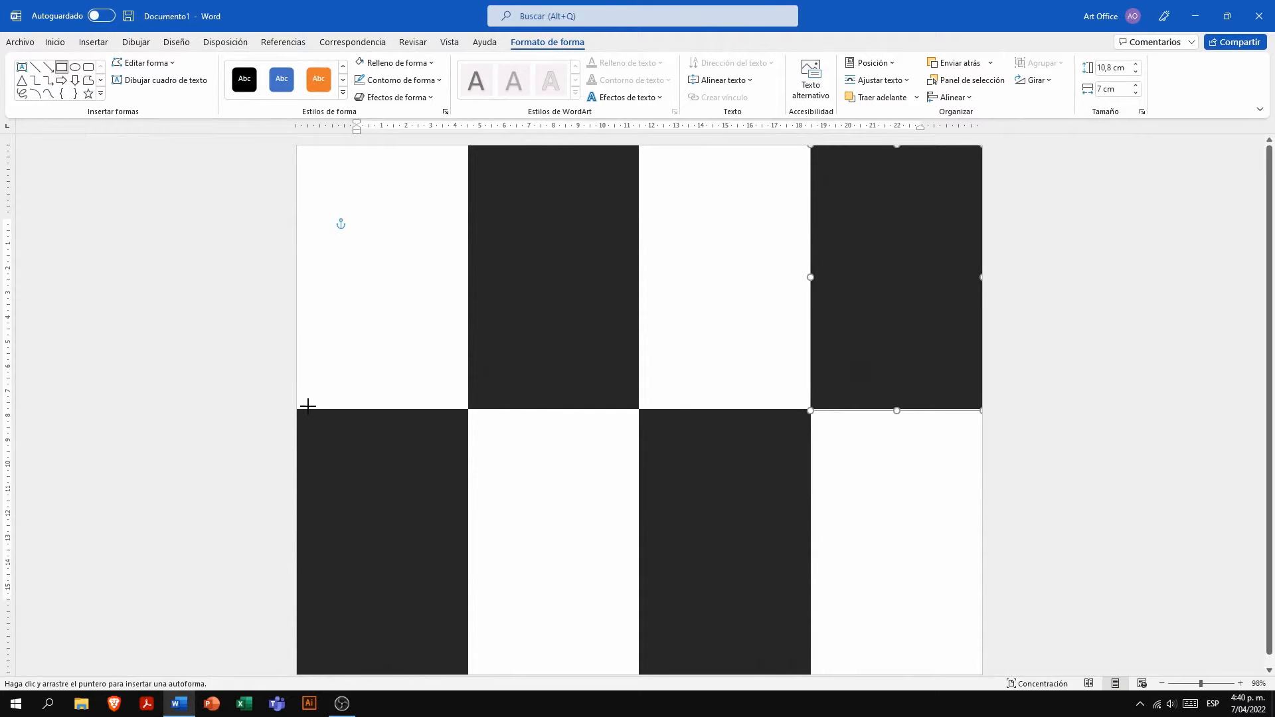
left_click(332, 442)
left_click_drag(364, 473, 349, 459)
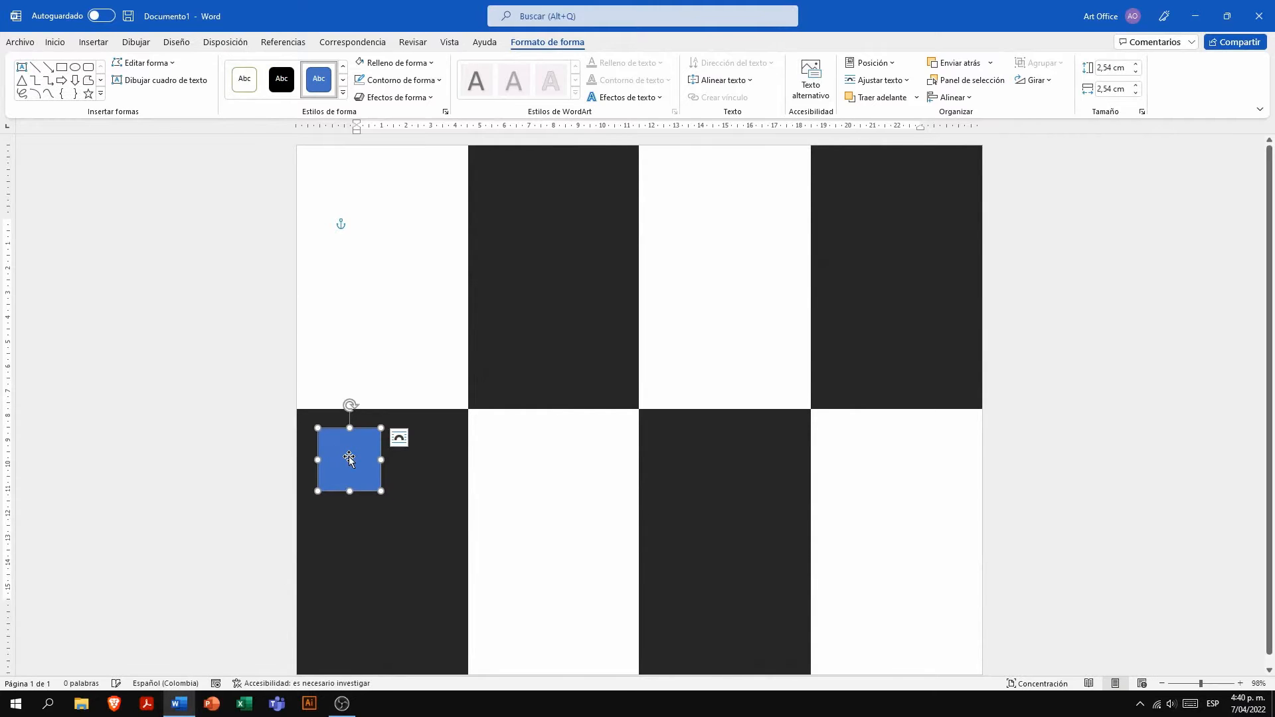
left_click(1114, 89)
key("BackSpace")
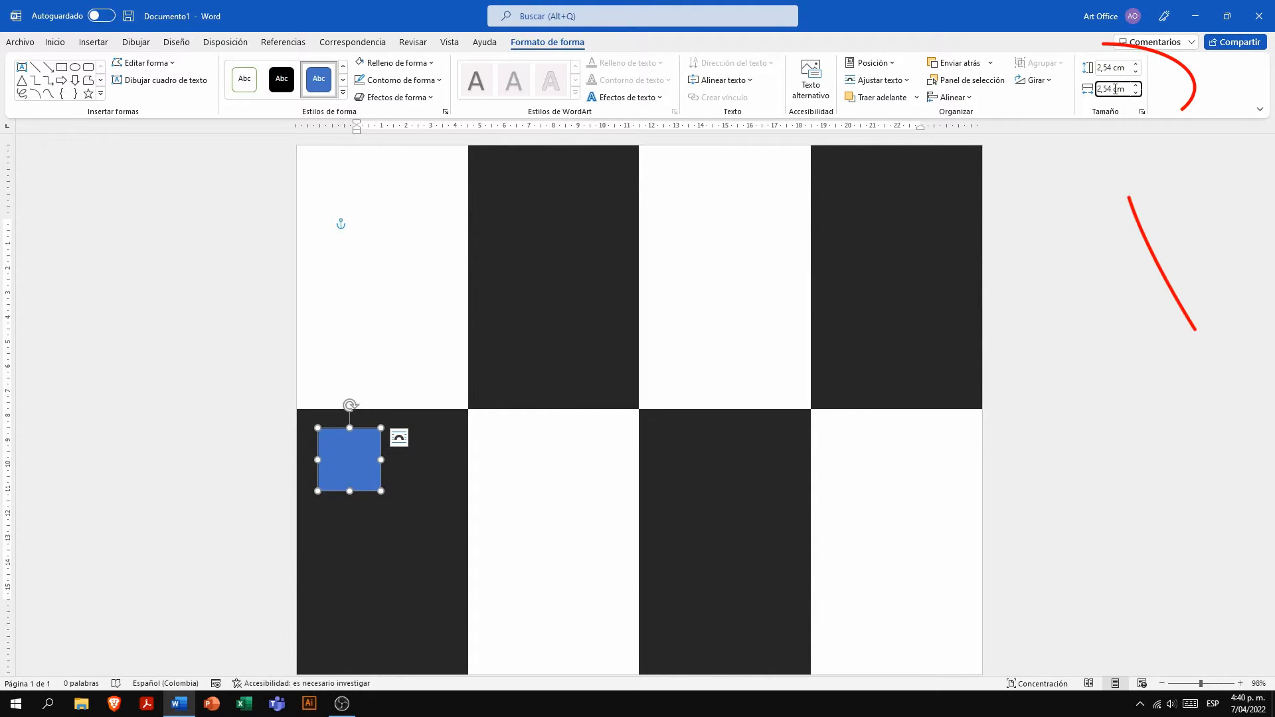
key("BackSpace")
key("Return")
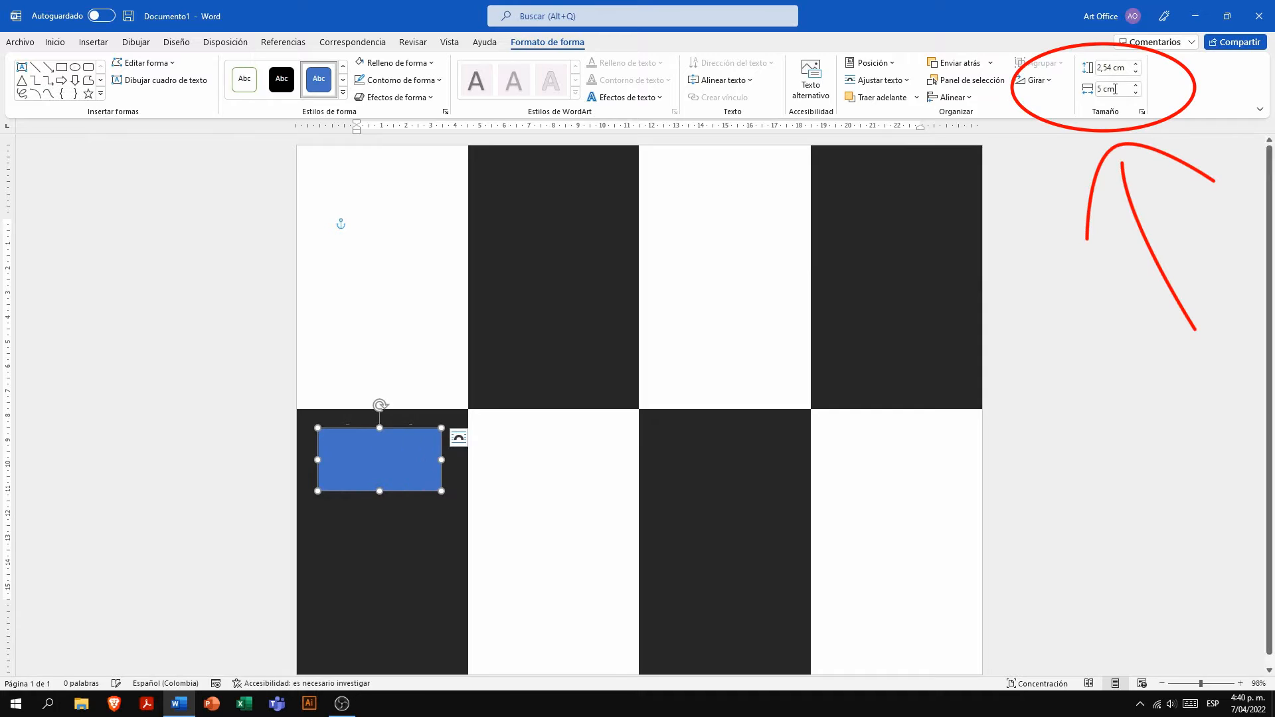
- Reduce the small rectangle's height to about 1.05 cm and fill it with white
left_click_drag(379, 492, 410, 441)
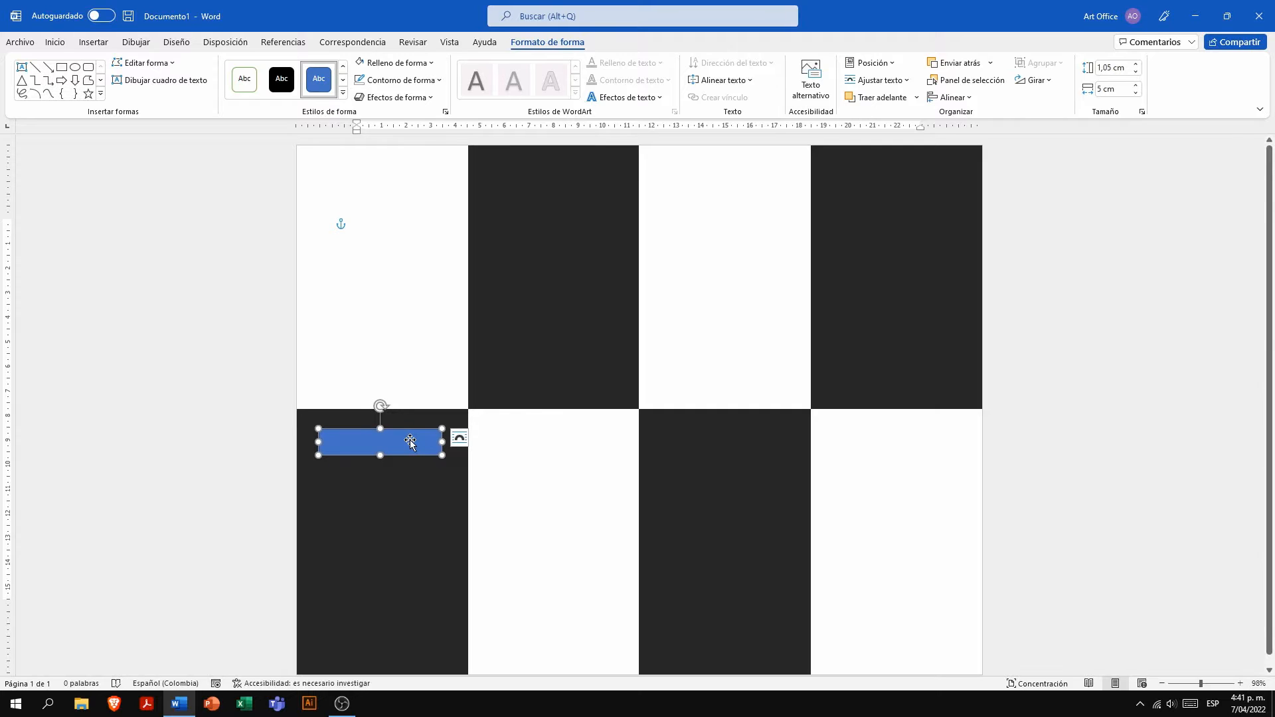
left_click(361, 63)
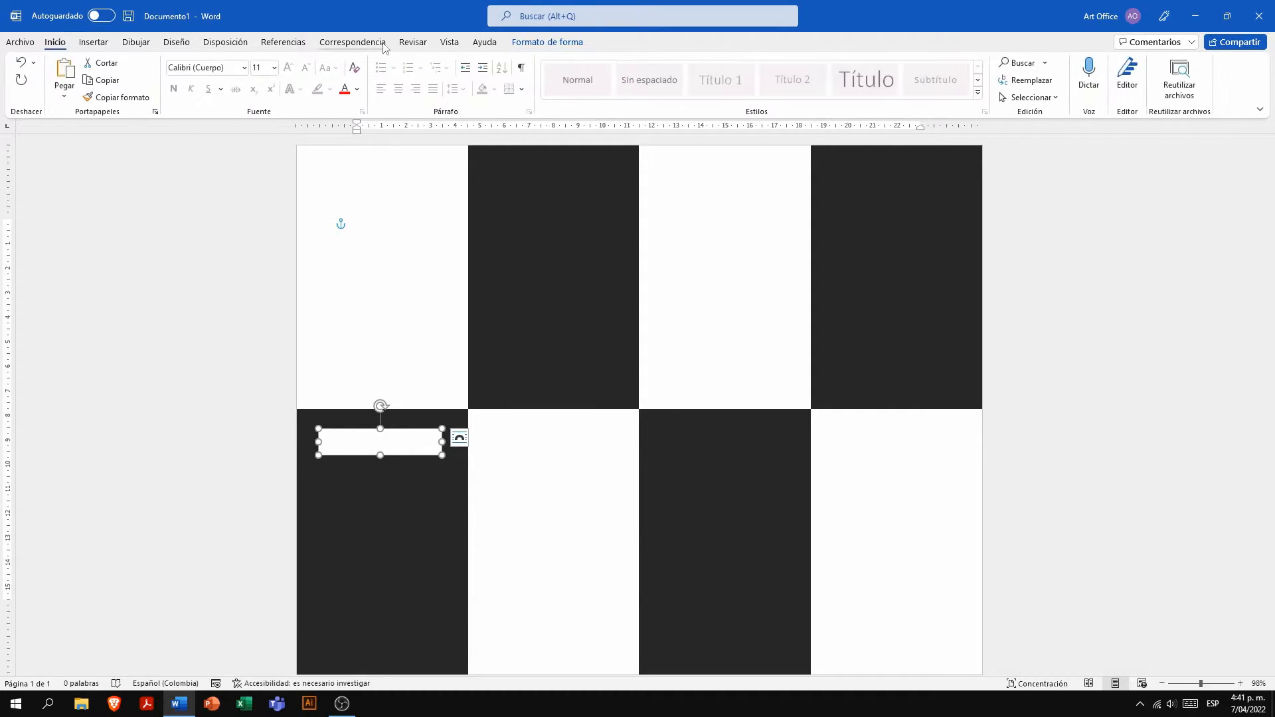
- Try to set the white rectangle's font colour to black
left_click(55, 41)
left_click(368, 445)
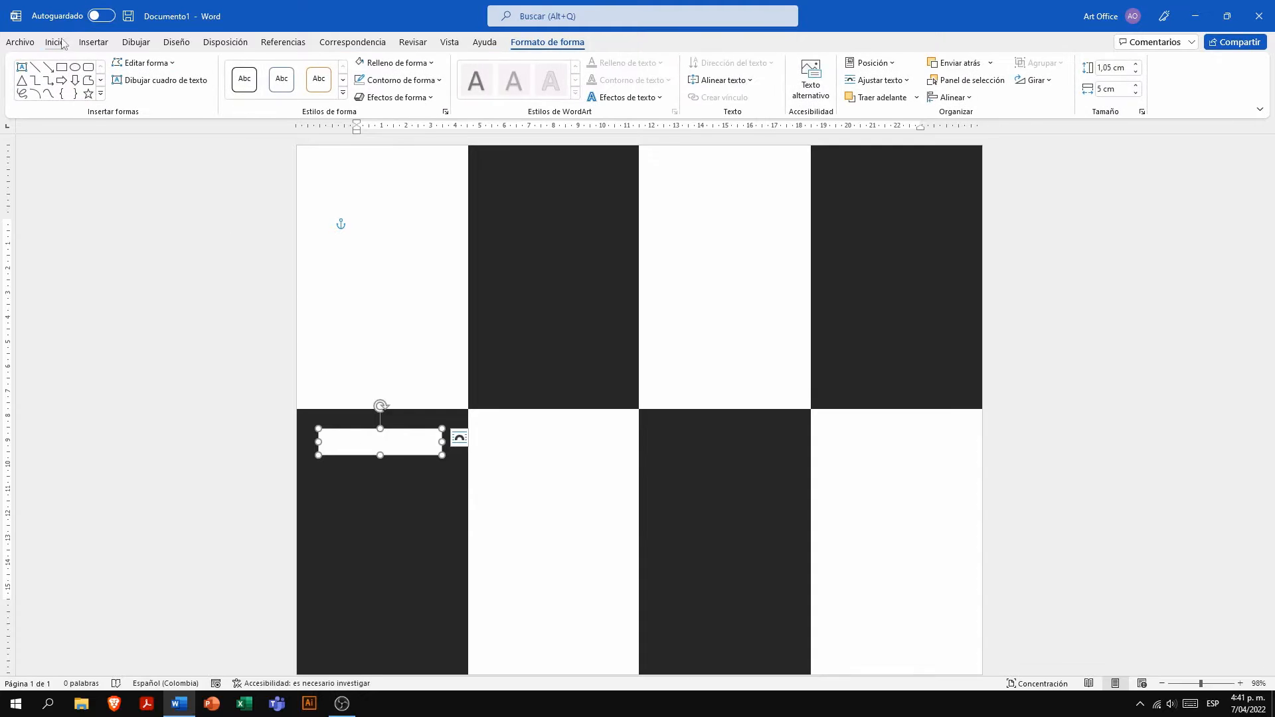
left_click(56, 42)
left_click(357, 89)
left_click(357, 145)
- Open the white rectangle for text entry and centre its paragraph
left_click(387, 442)
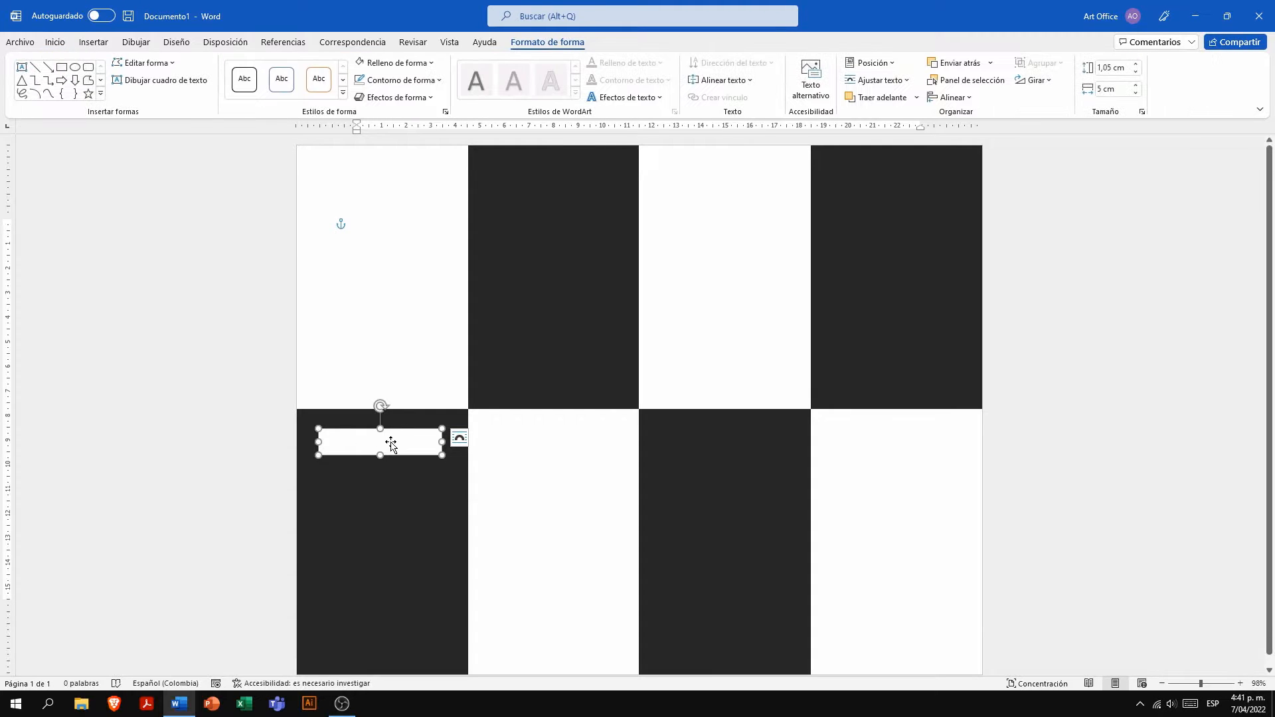
key("BackSpace")
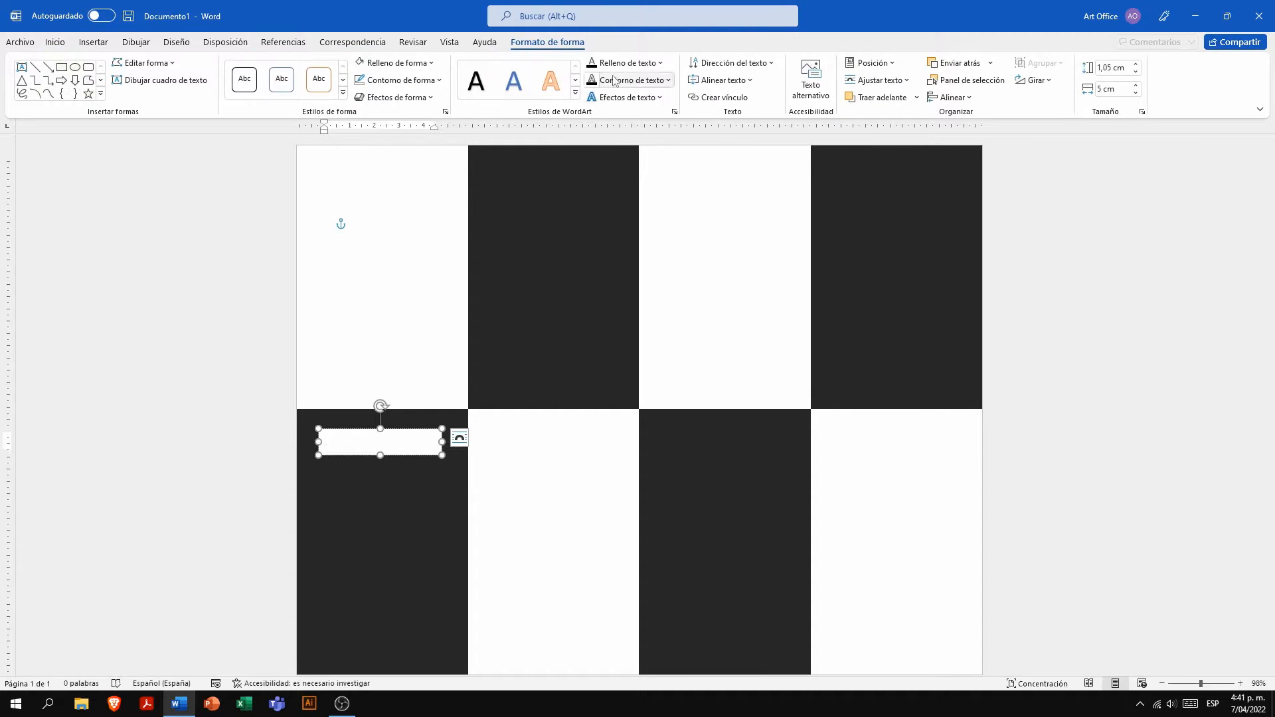
left_click(55, 42)
left_click(399, 91)
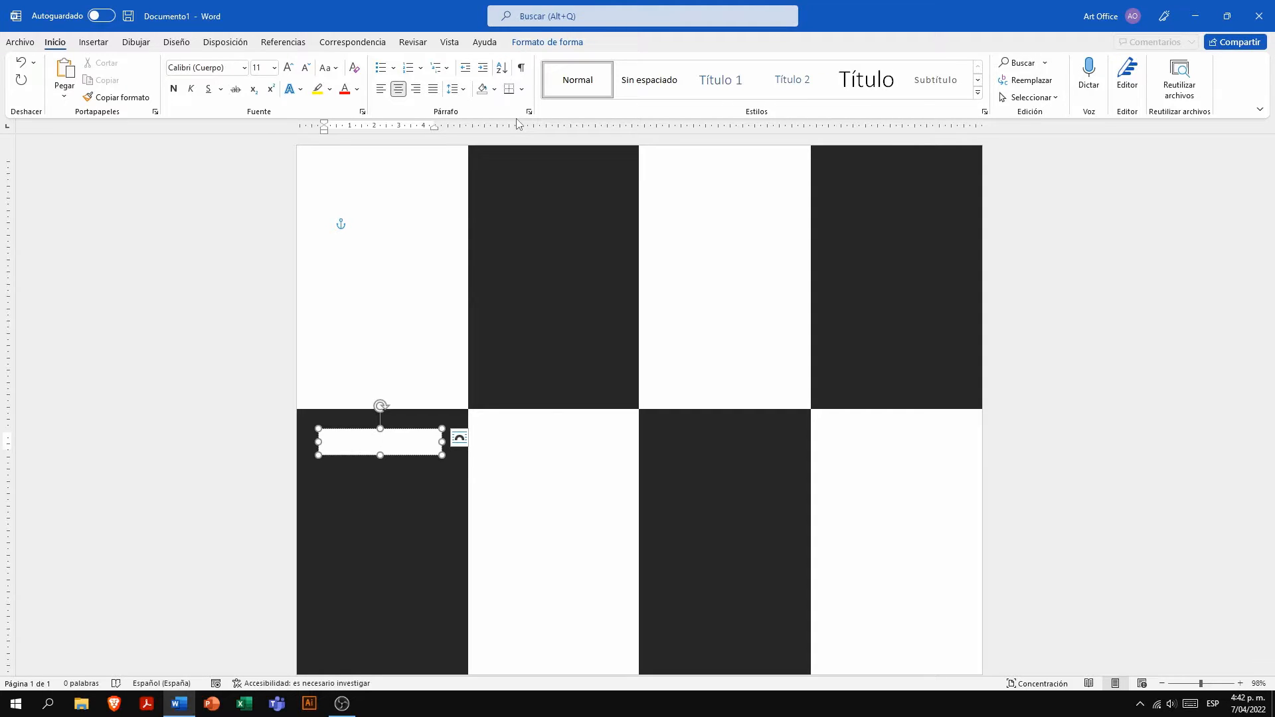
- Set the white rectangle's text font to Anton and its font colour to black
left_click(227, 67)
key("BackSpace")
type("Anton")
key("Return")
type("M")
left_click(358, 89)
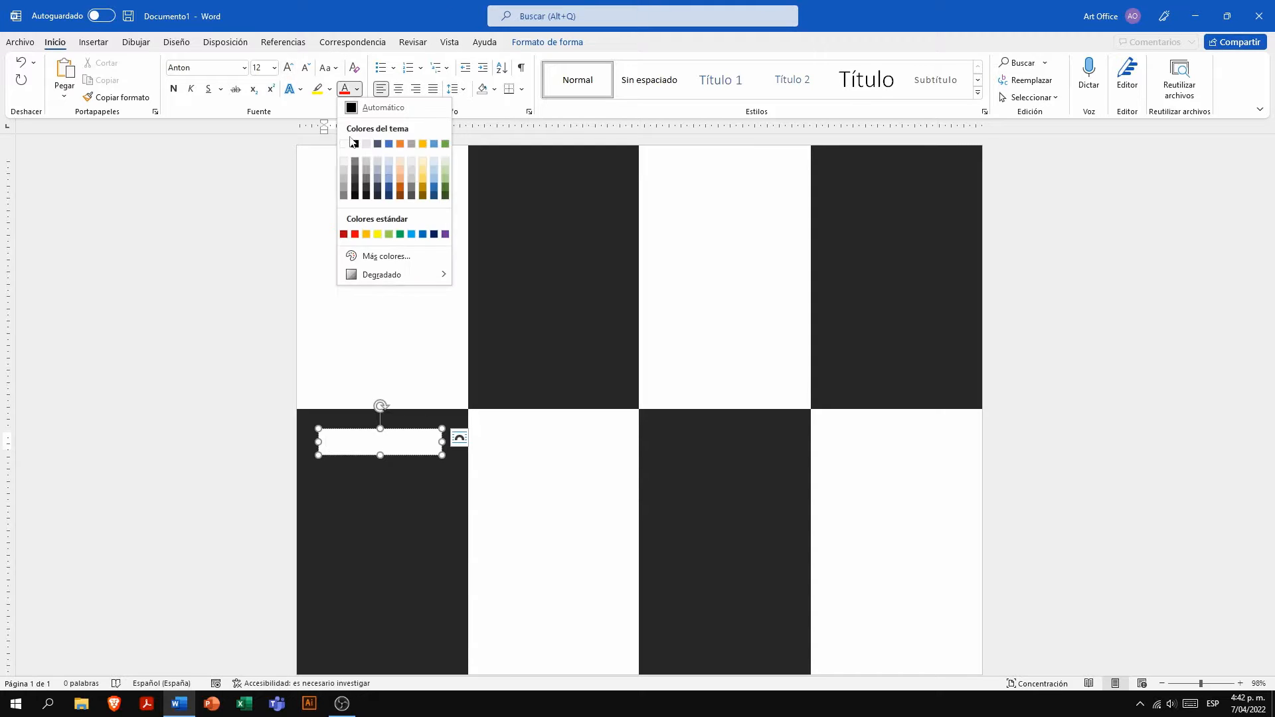
left_click(353, 142)
- Clear the test character and enter the text TITULO in the white rectangle
key("BackSpace")
key("BackSpace")
type("TI")
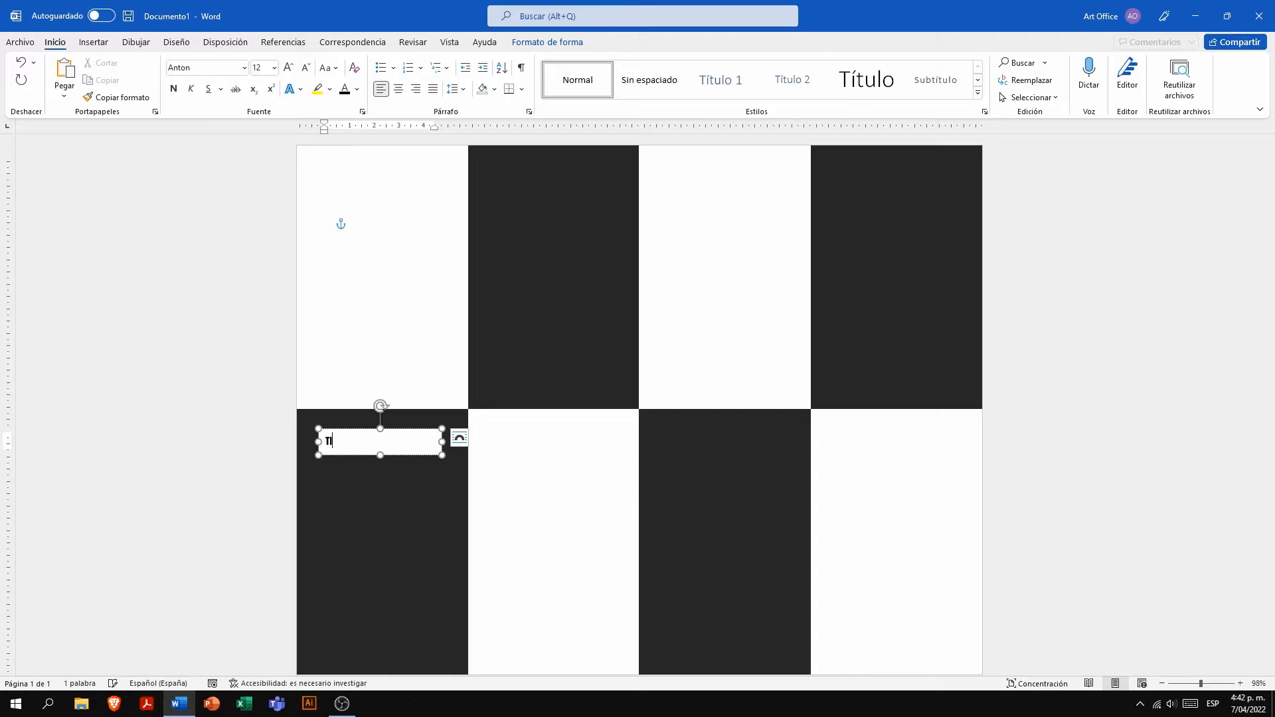
type("TULO")
- Centre the word TITULO and enlarge its font size to 16
double_click(354, 442)
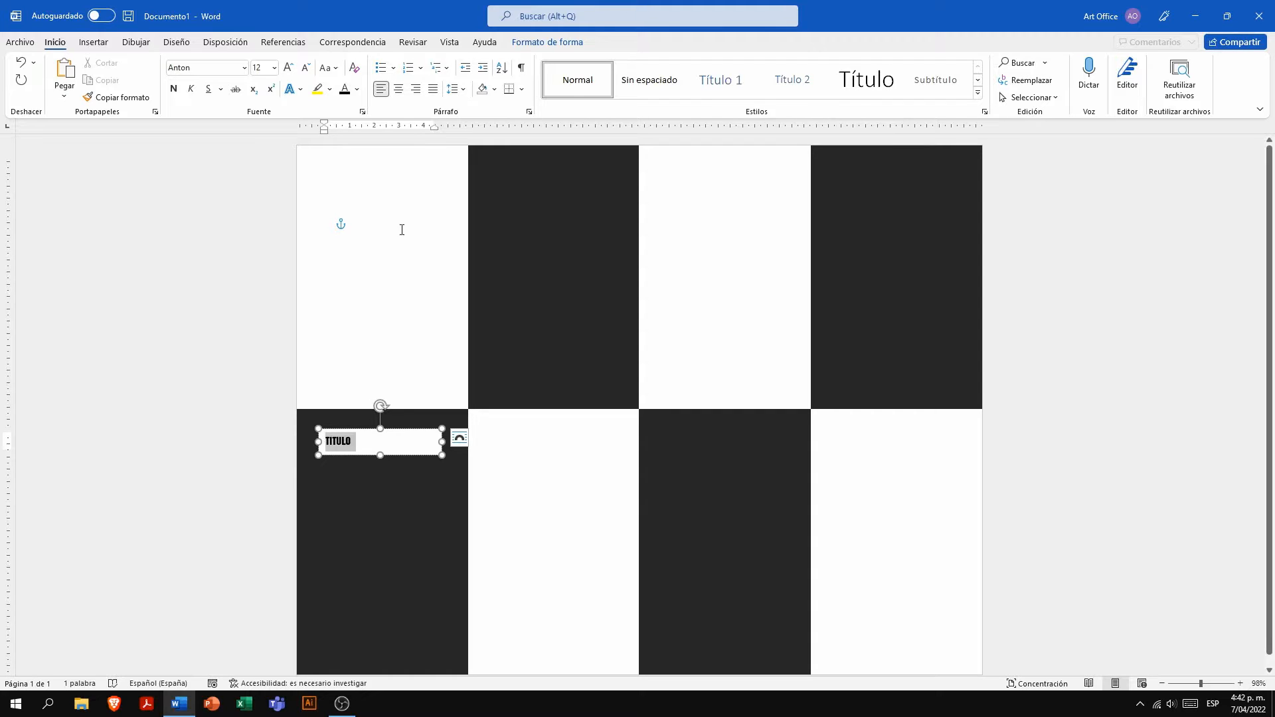
left_click(399, 89)
left_click(289, 68)
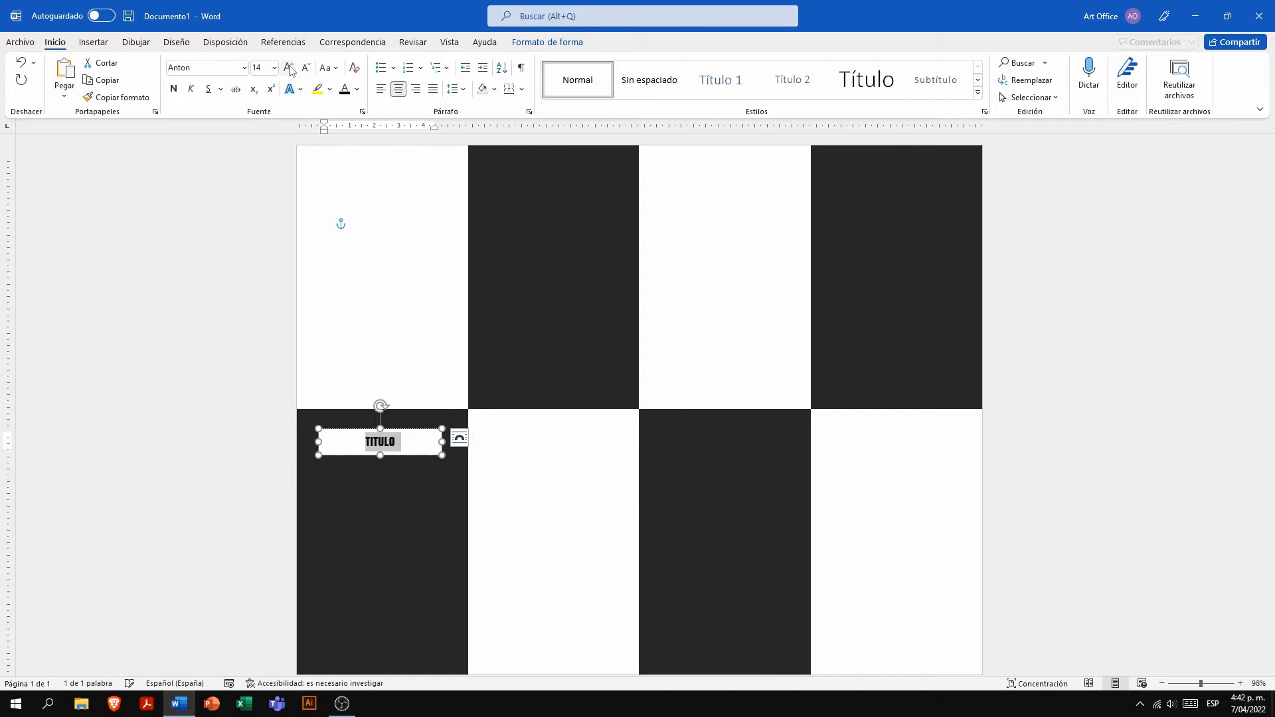
left_click(288, 68)
- Change the TITULO text colour to Negro, Texto 1, Claro 25%
left_click(357, 89)
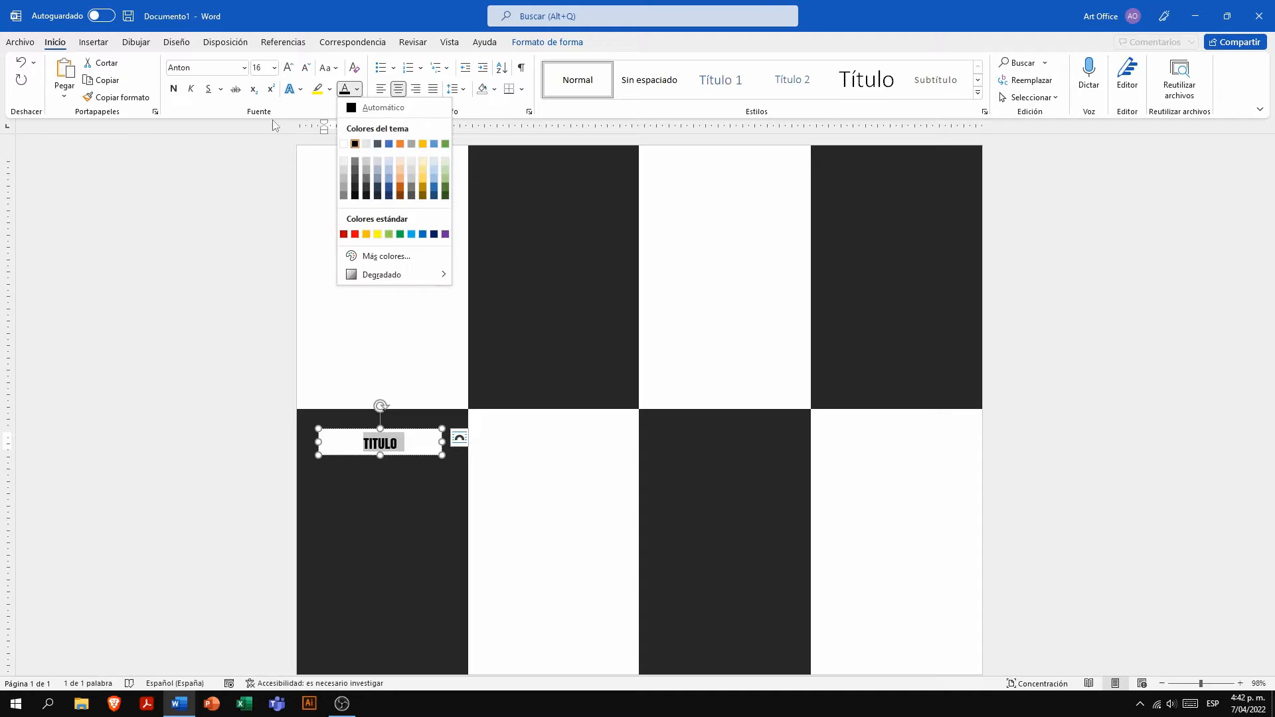
left_click(354, 181)
left_click(335, 310)
left_click(413, 447)
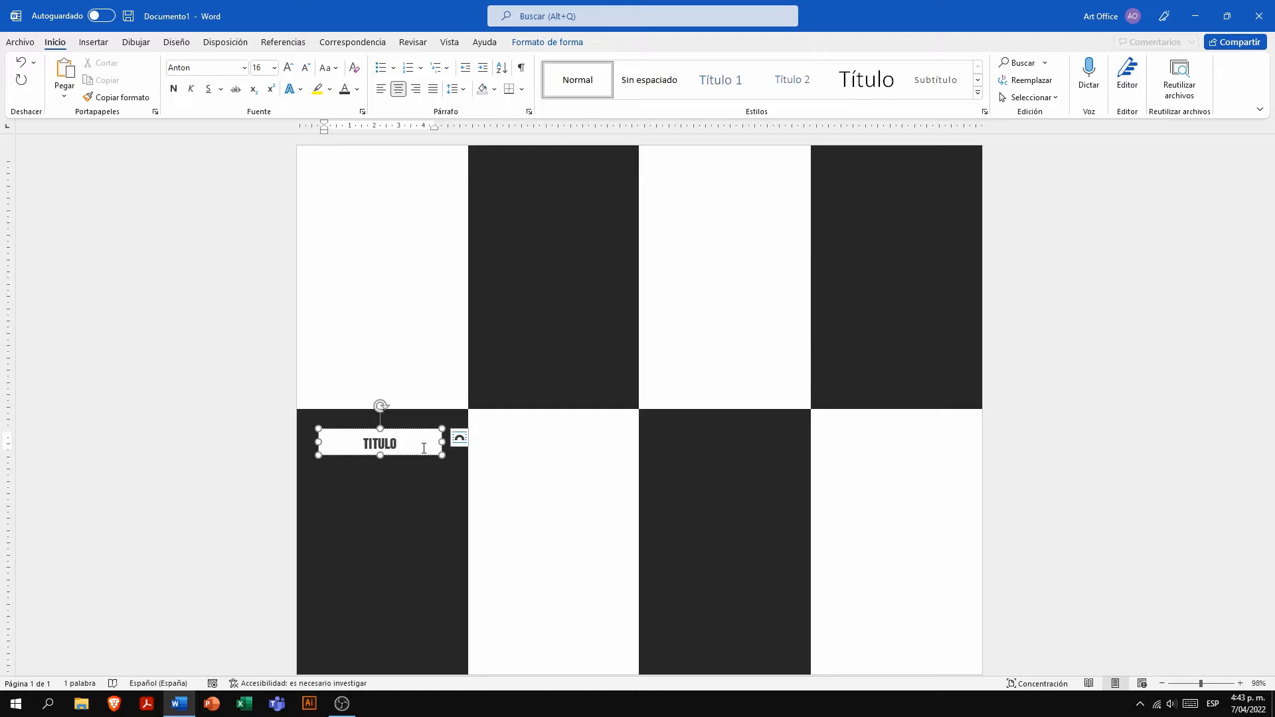
- Duplicate the TITULO box below itself and stretch the copy downward into a tall box within the dark panel
scroll(424, 448, "down", 1)
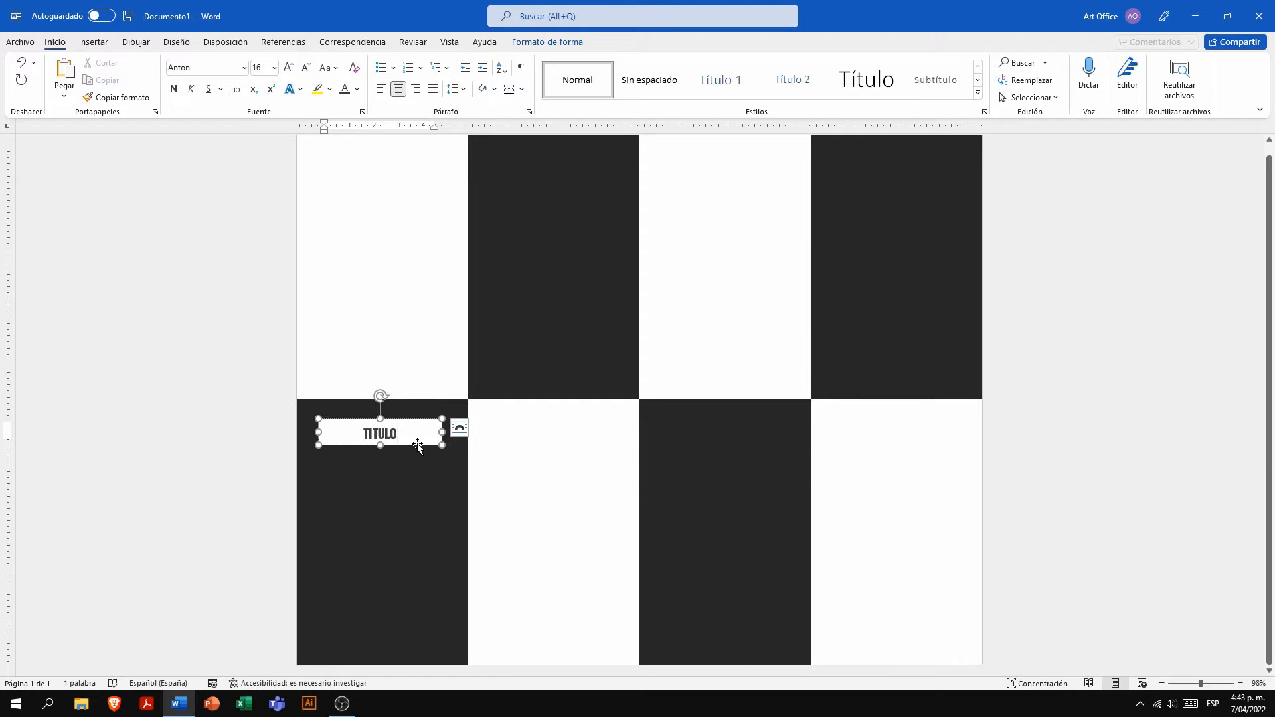
left_click_drag(417, 446, 405, 479)
left_click(405, 607)
left_click(410, 488)
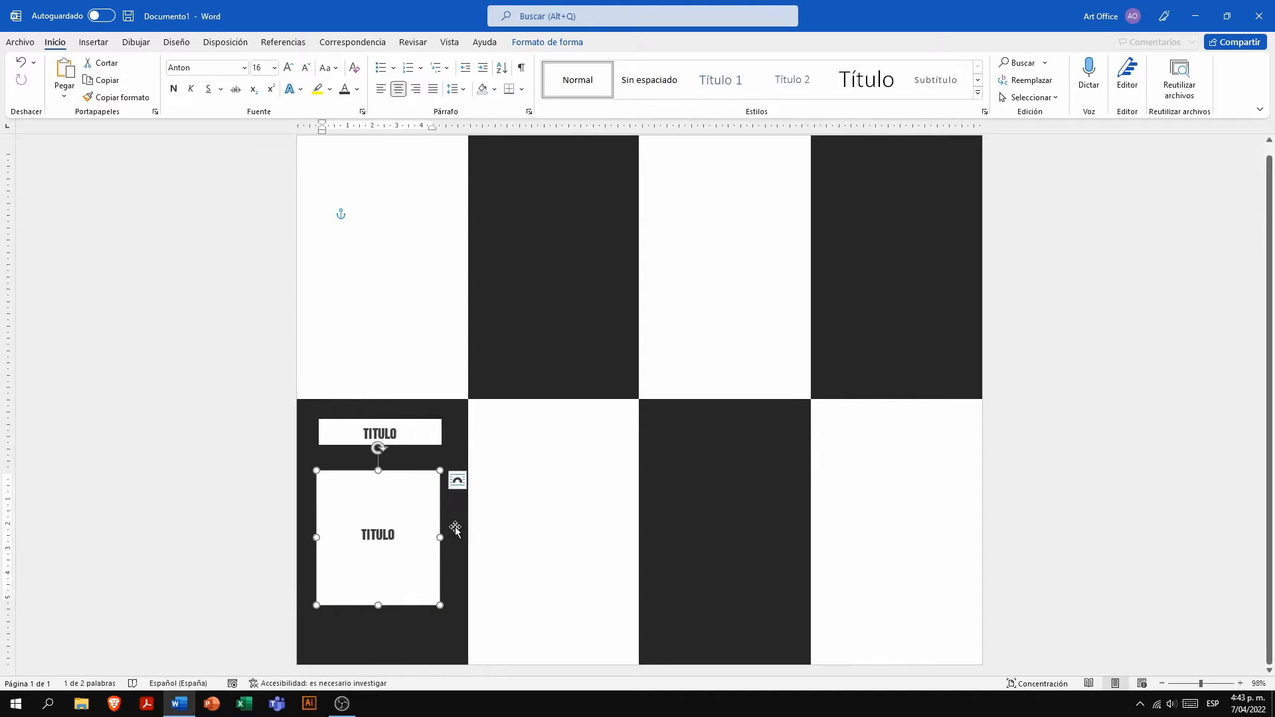
- Nudge the tall white box into line beneath the TITULO box in the dark panel
left_click(455, 527)
left_click_drag(412, 606, 411, 599)
left_click(407, 616)
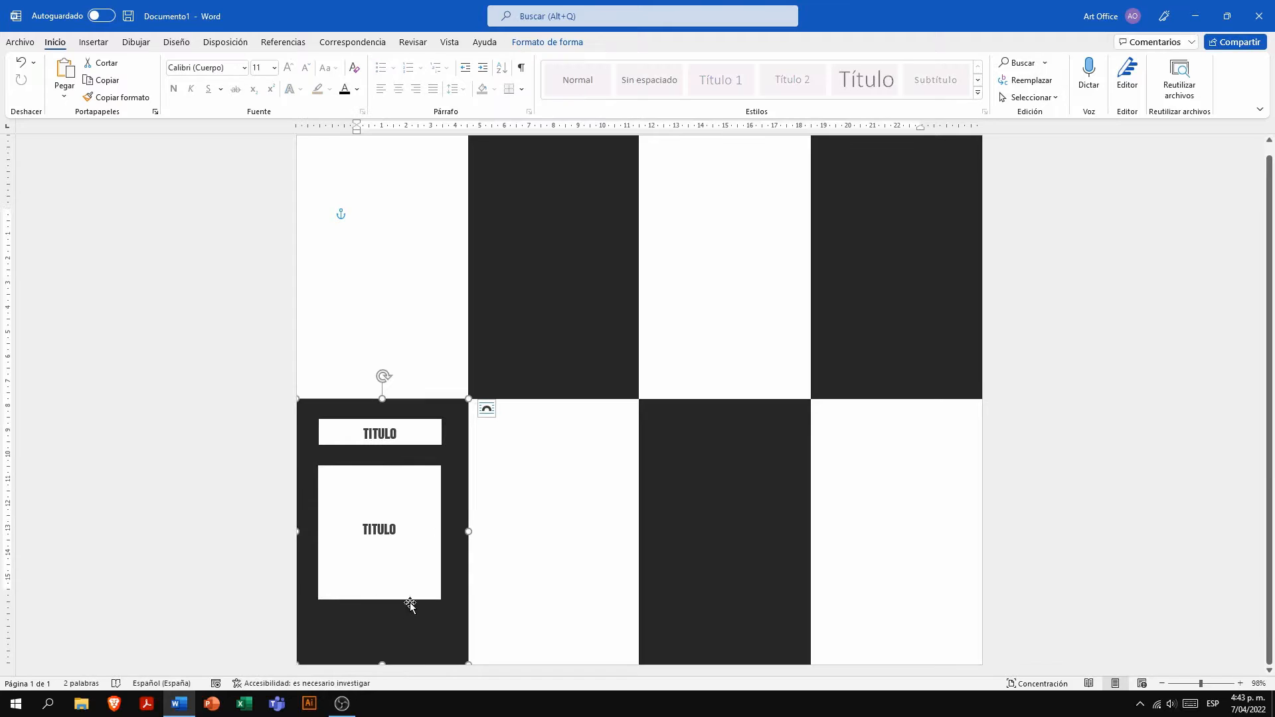
- Insert an explosion shape below the tall white box and shrink it to about 1,86 cm high by 1,76 cm wide
left_click(94, 42)
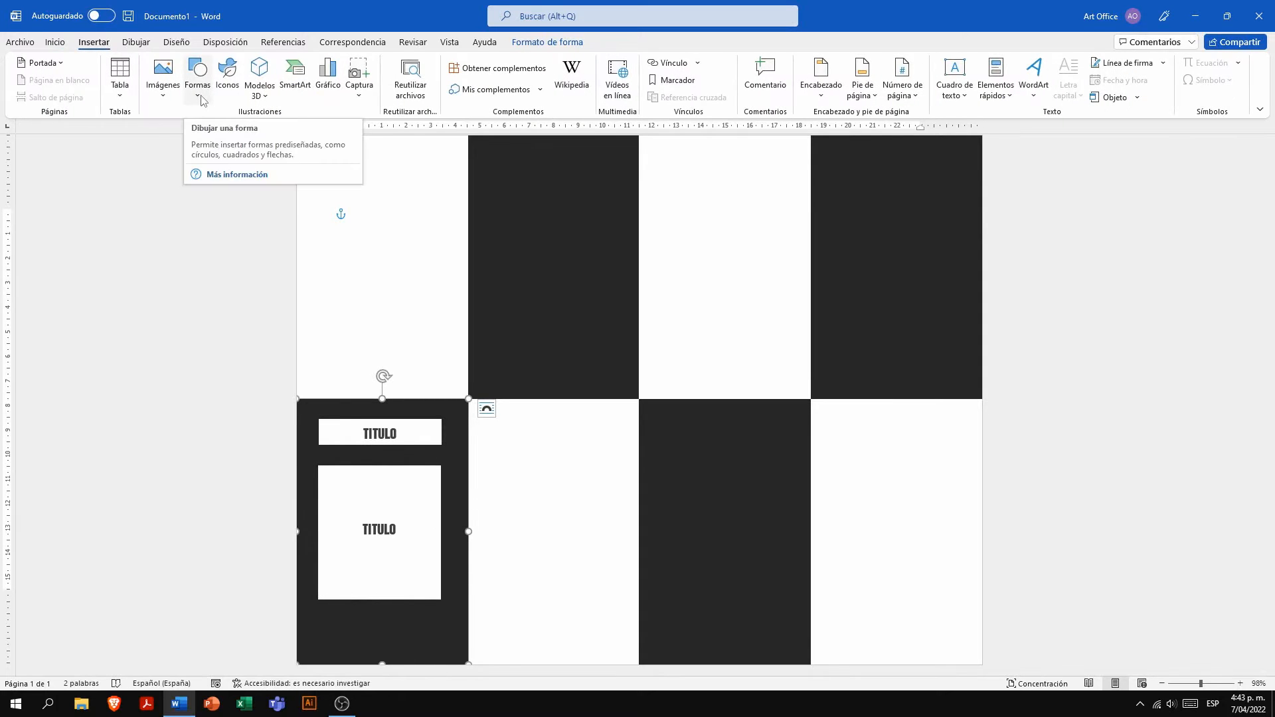
left_click(197, 100)
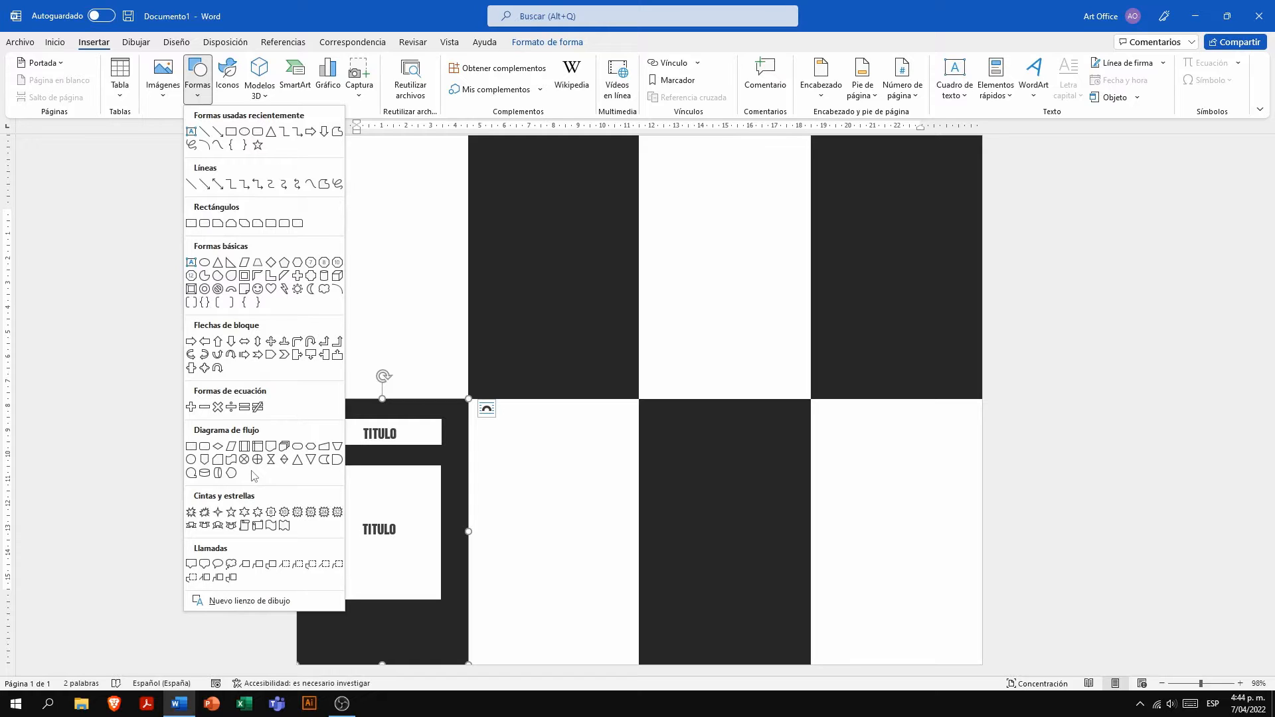
left_click(205, 513)
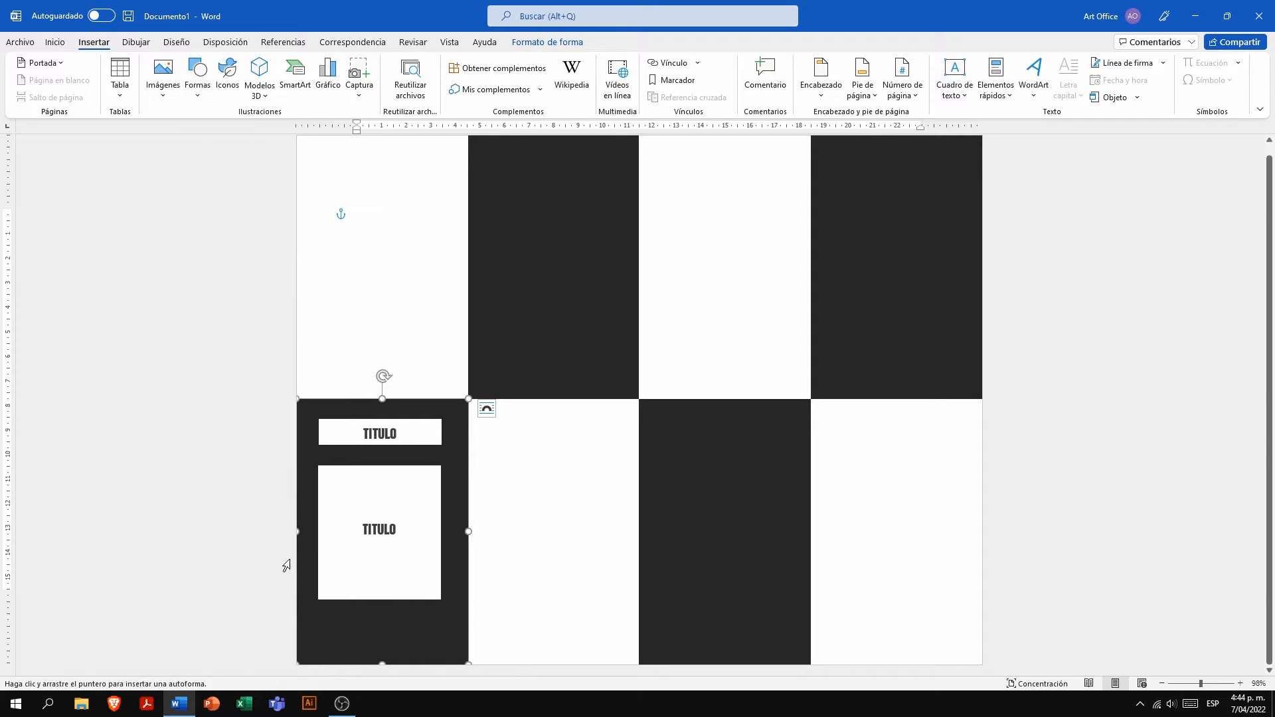
left_click(374, 631)
left_click_drag(403, 655, 379, 629)
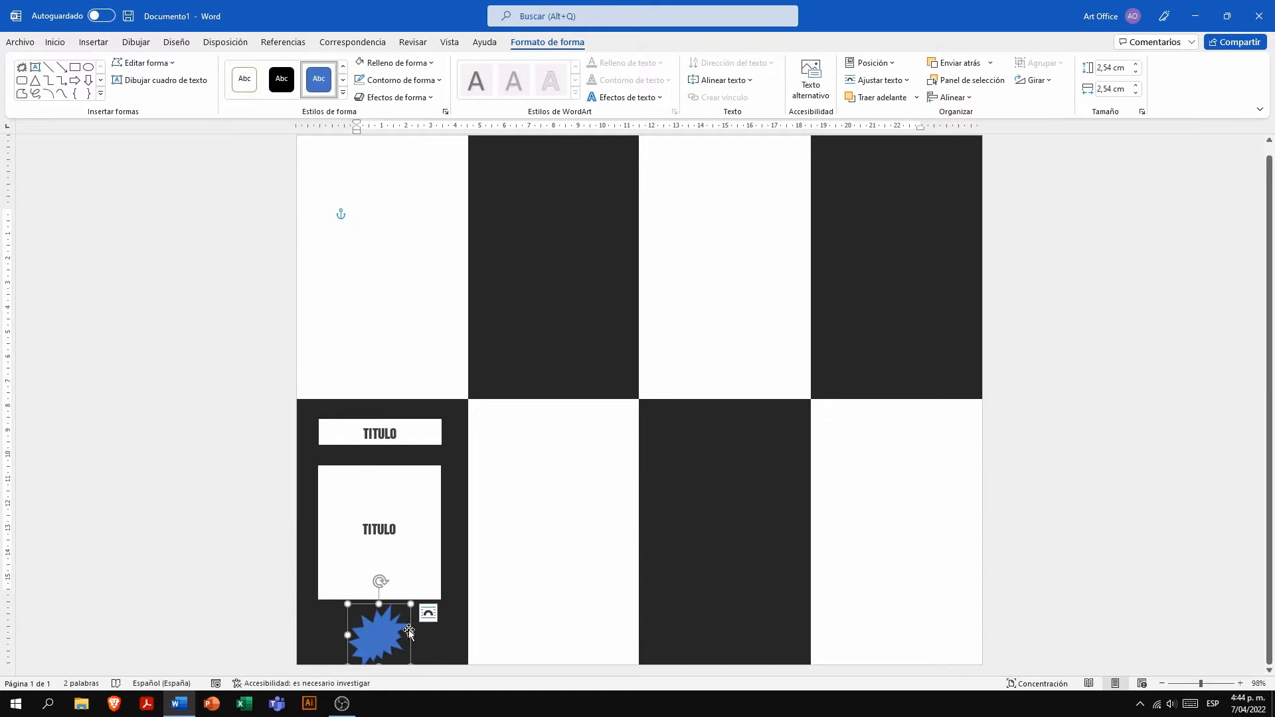
left_click(533, 633)
left_click(386, 644)
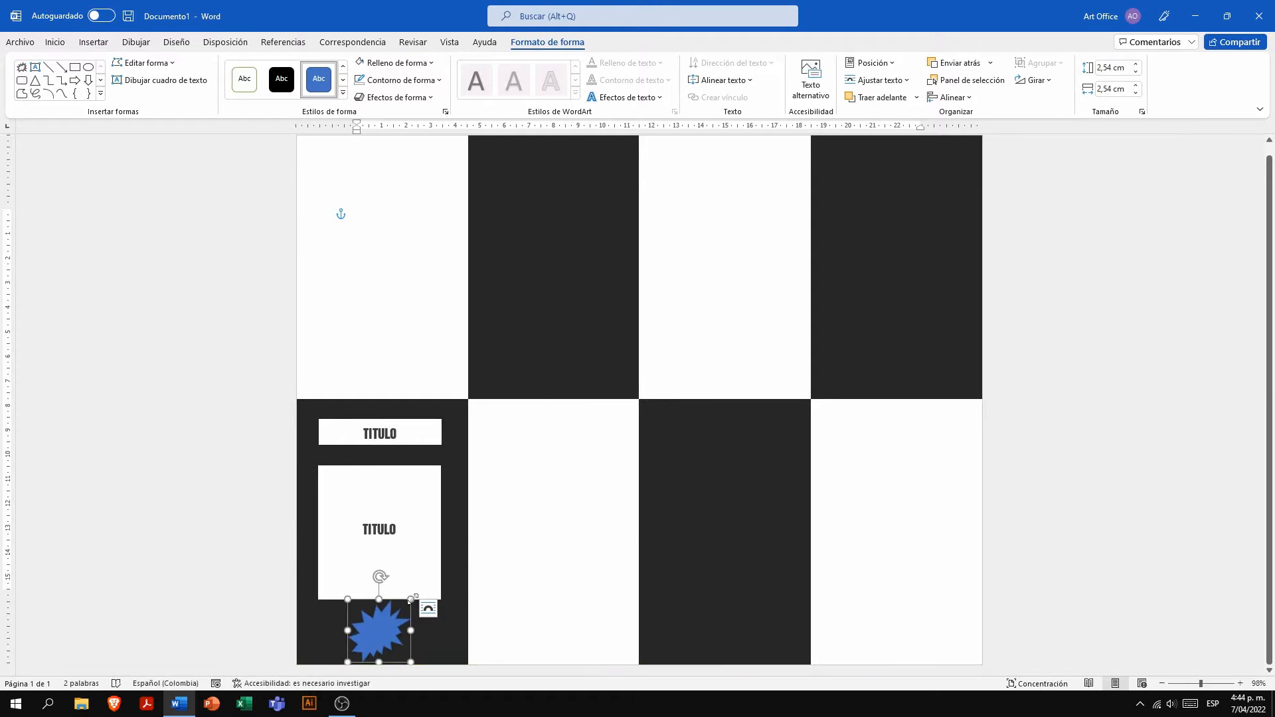
left_click_drag(410, 604, 387, 632)
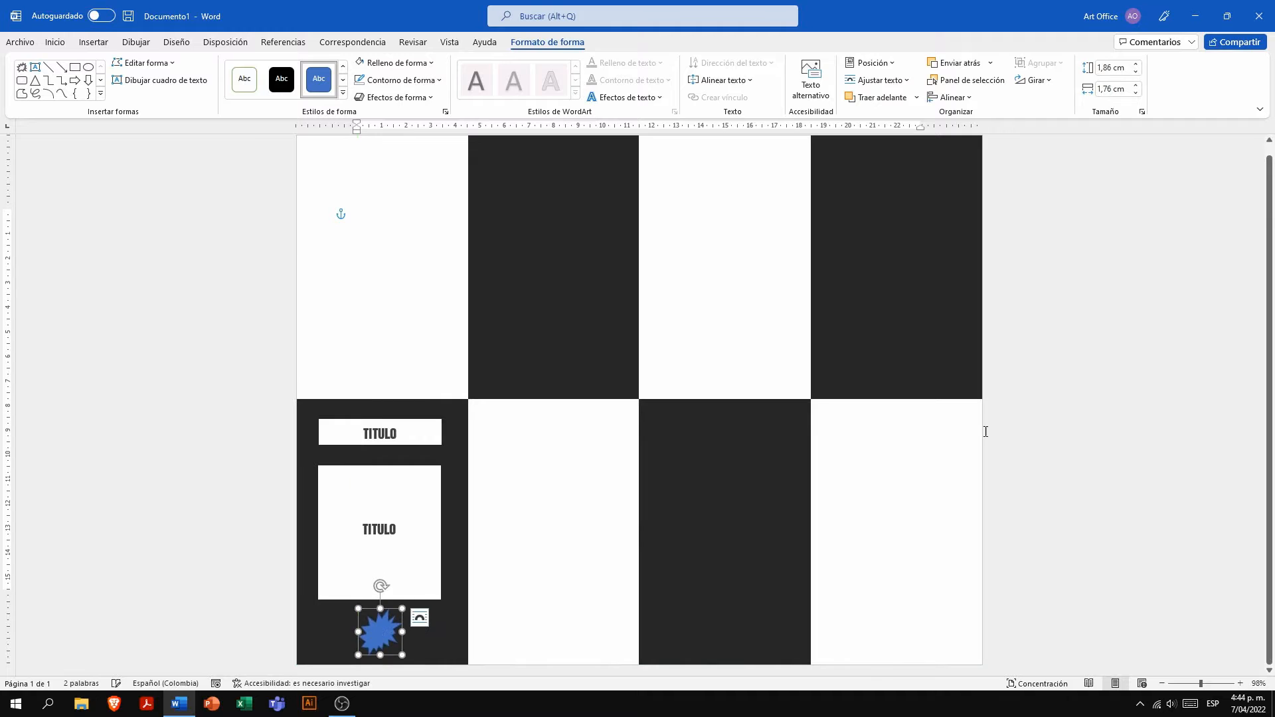
- Set the explosion shape's height to 1,5 cm and width to 1,05 cm, and centre it beneath the tall box
left_click(1113, 68)
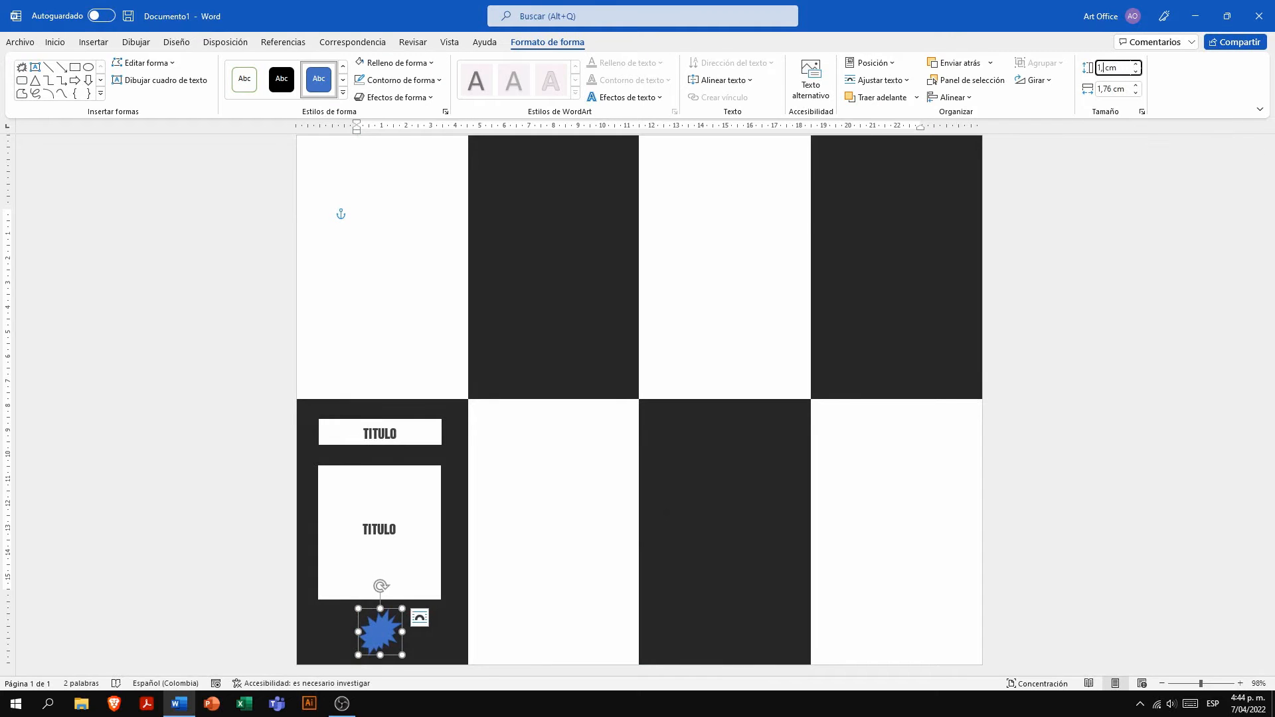
type("5")
key("Return")
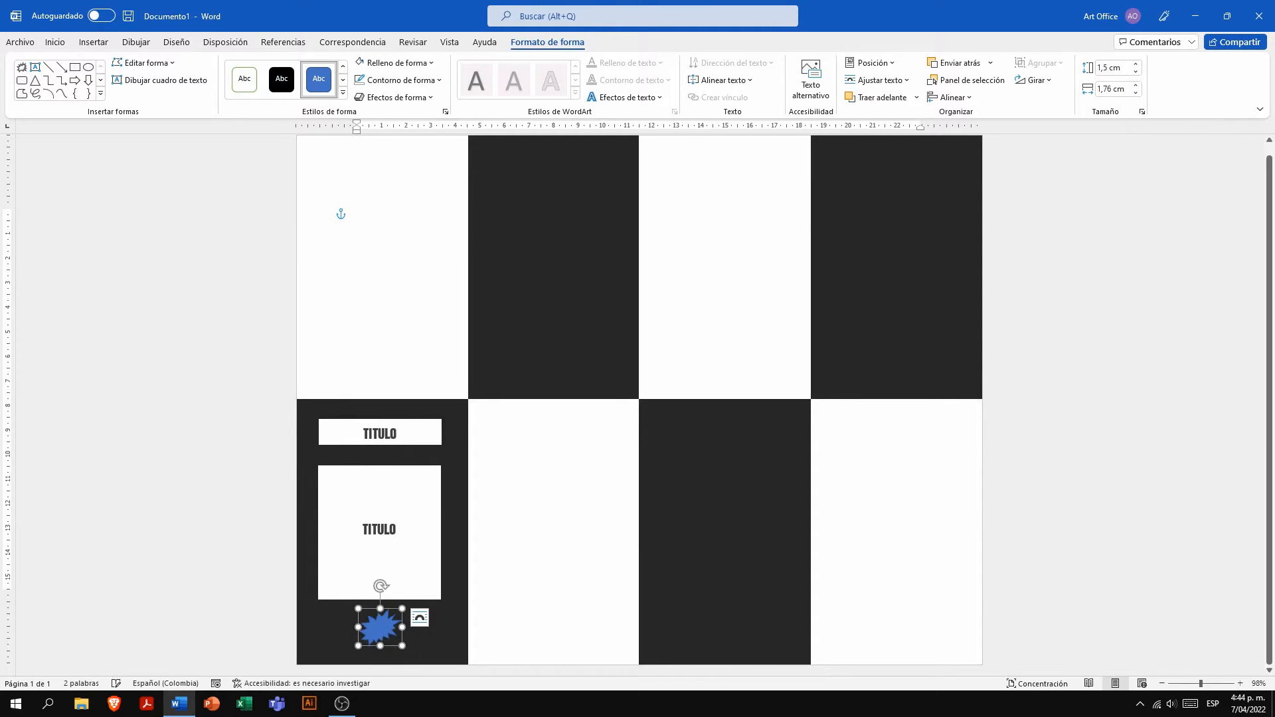
left_click(1113, 90)
type("0")
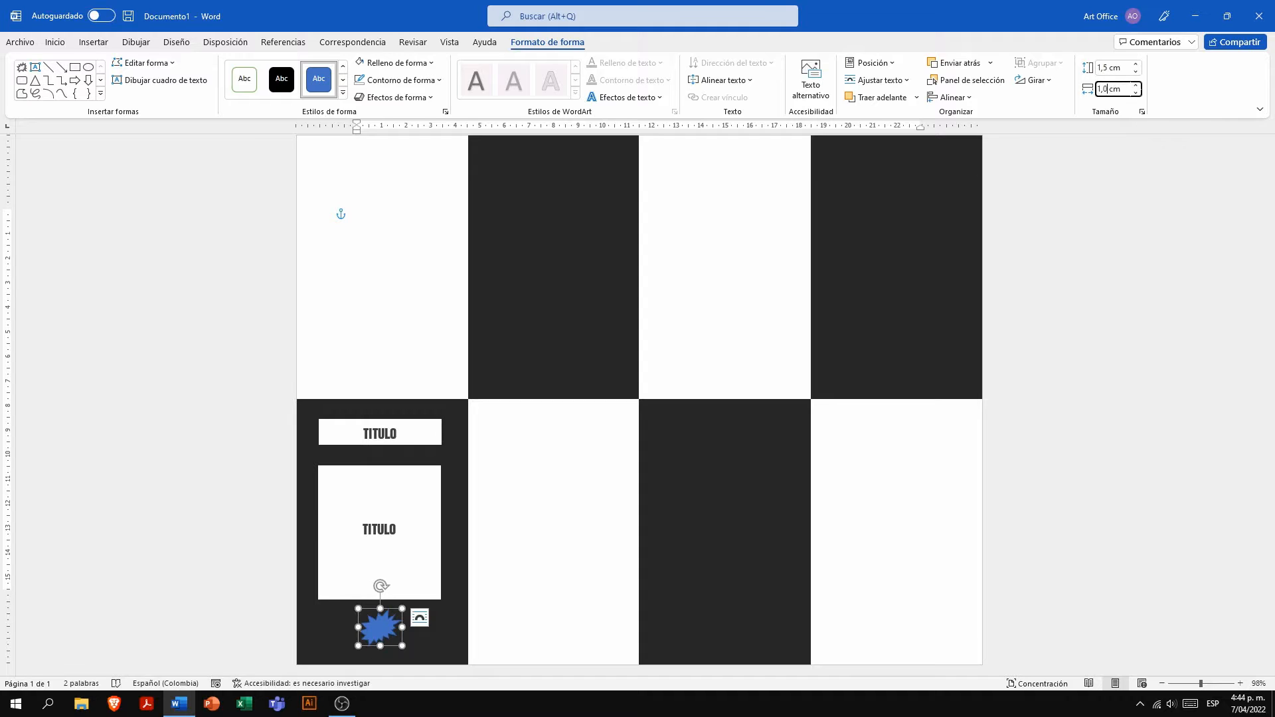
type("5")
key("Return")
left_click_drag(373, 628, 378, 627)
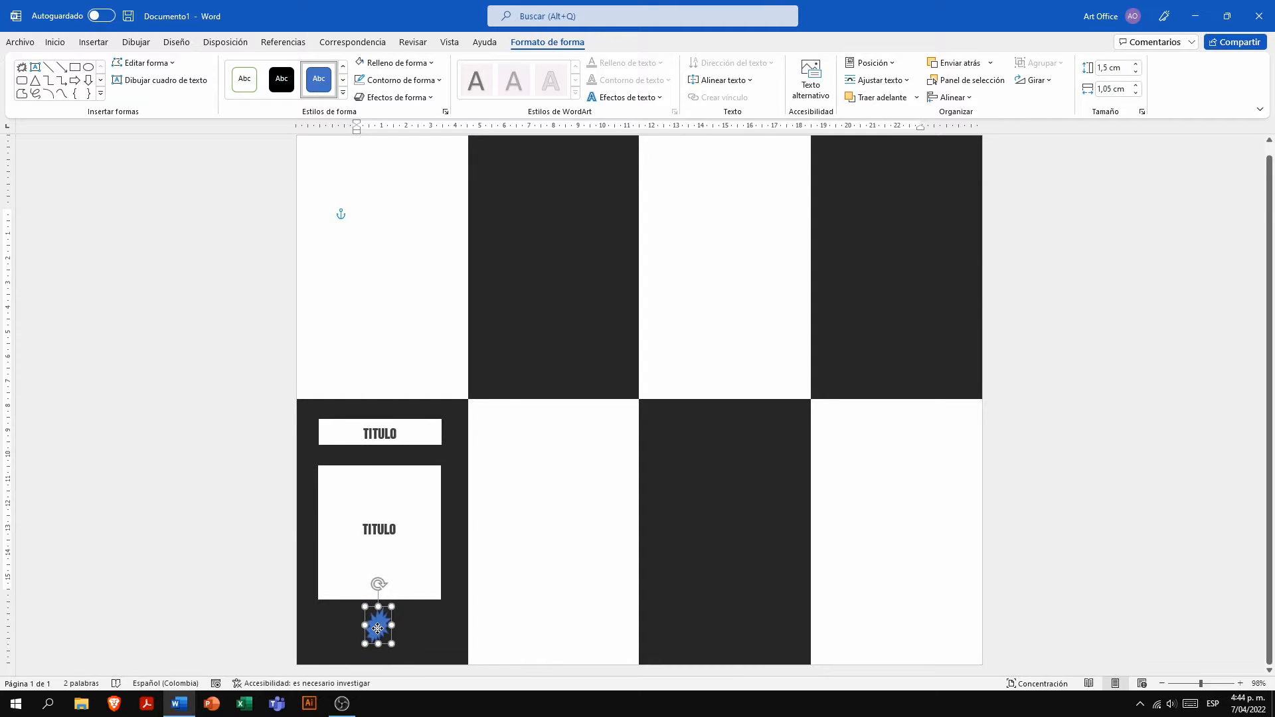
left_click(413, 641)
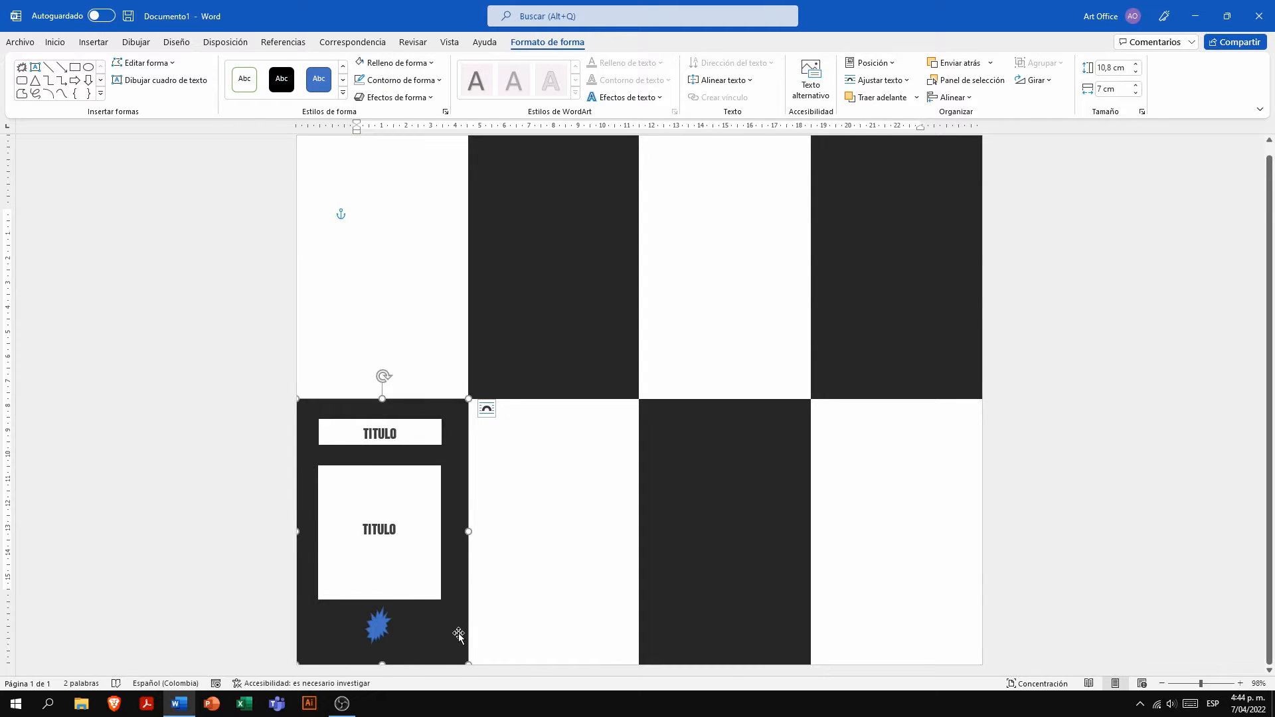
- Give the explosion shape a white fill and a white outline
left_click(378, 626)
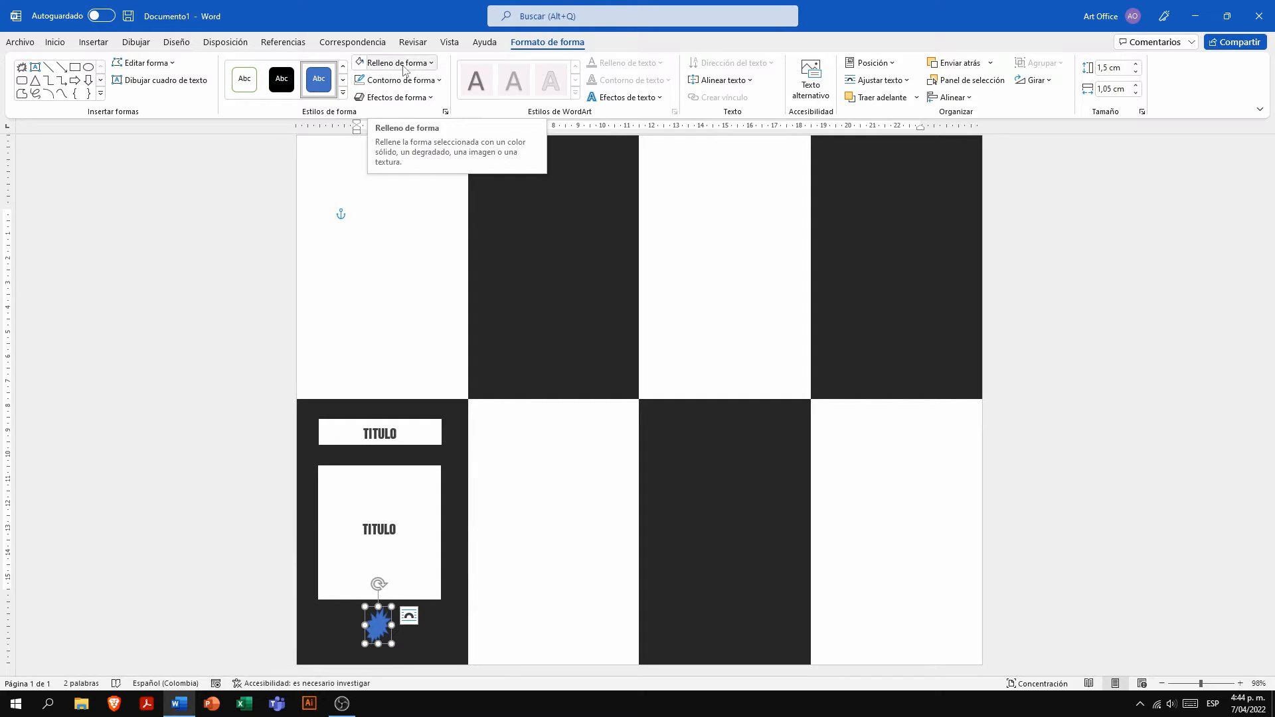
left_click(377, 81)
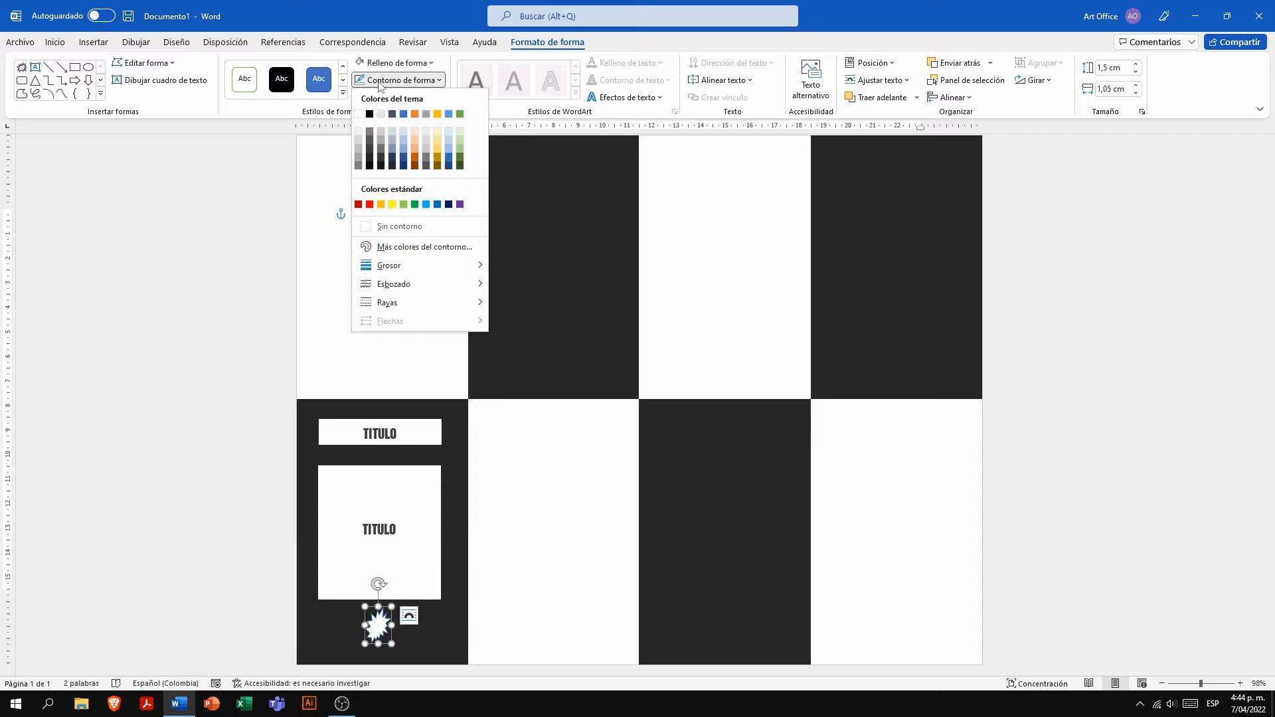
left_click(355, 119)
- Replace the word in the tall box with the repeated sentence "ESCRIBE TU TEXTO DENTRO DEL RECUADRO."
left_click(419, 516)
key("BackSpace")
key("BackSpace")
key("BackSpace")
key("BackSpace")
key("BackSpace")
key("BackSpace")
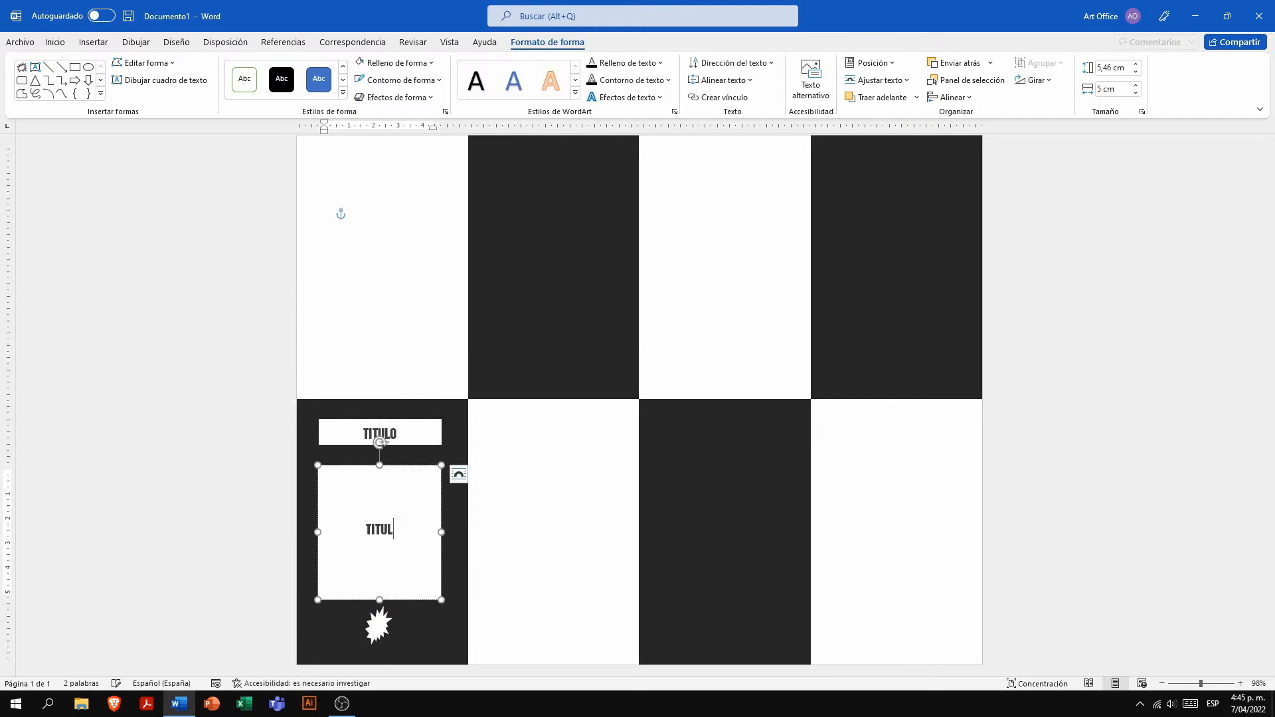
type("ASCRIBE TU TE")
type("XTO DE")
type("N")
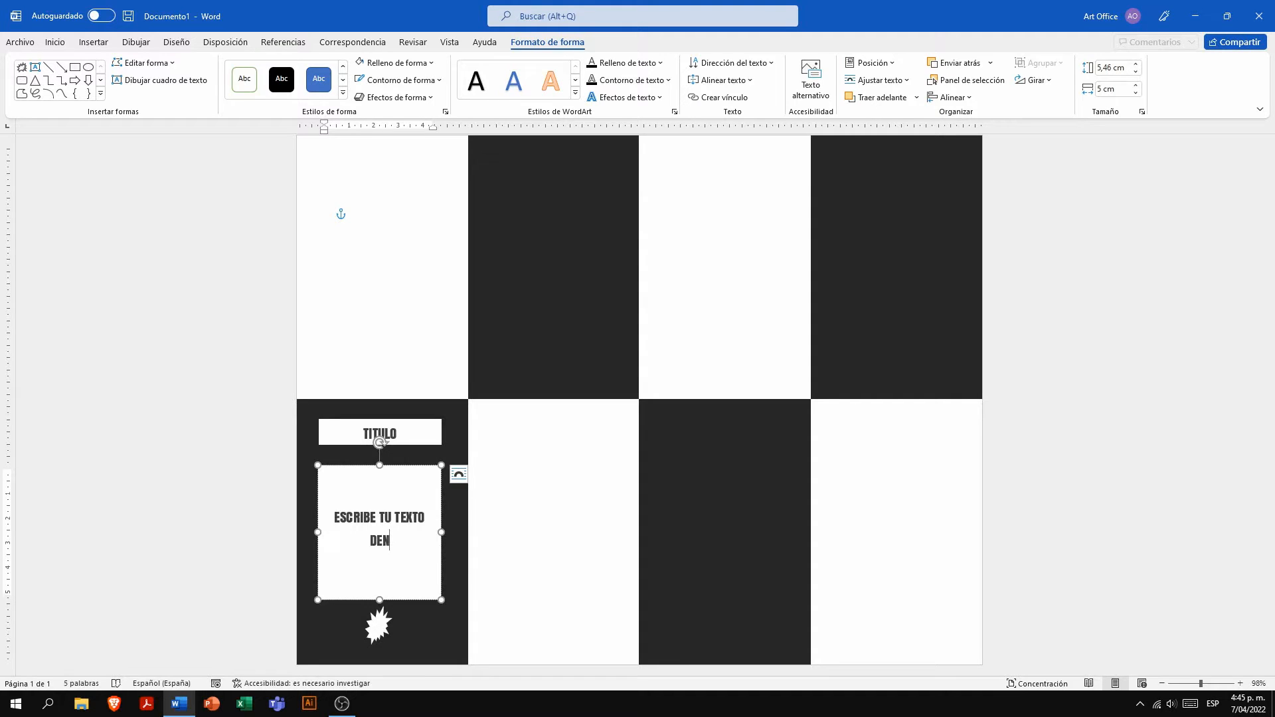
type("TRO DEL RECUADRO. ESCRIBE ")
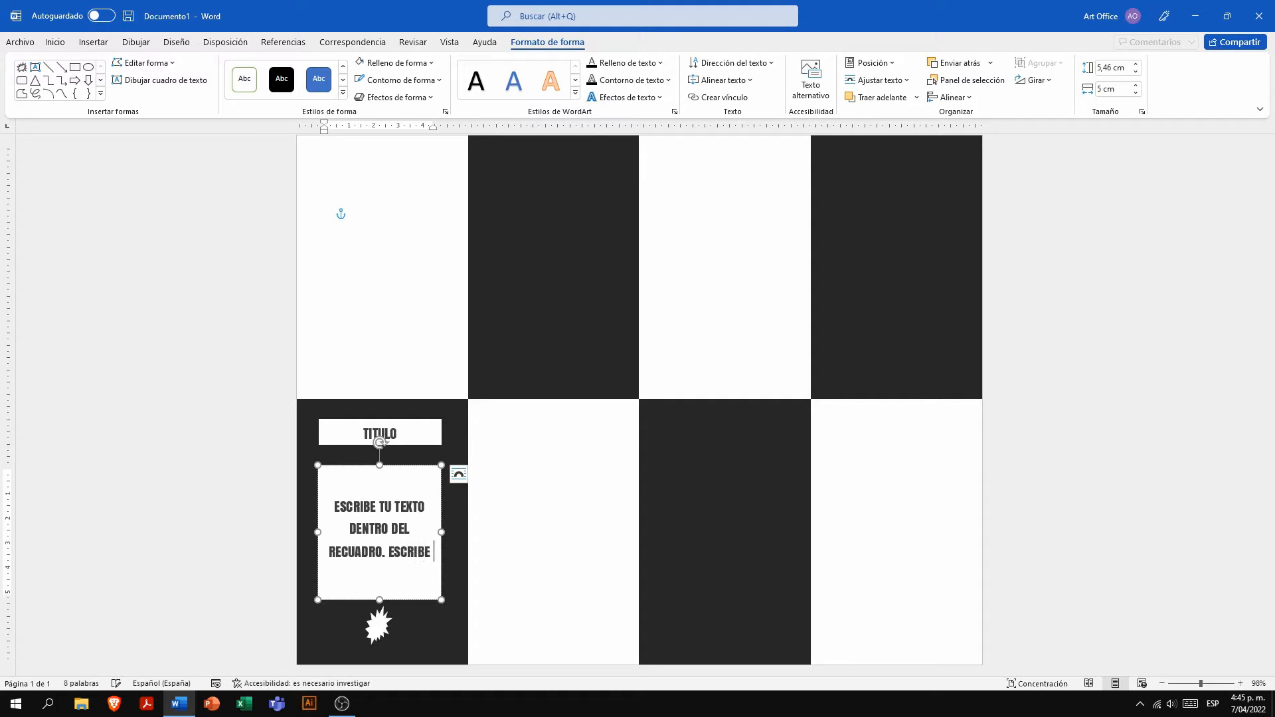
type("TU TEXTO D")
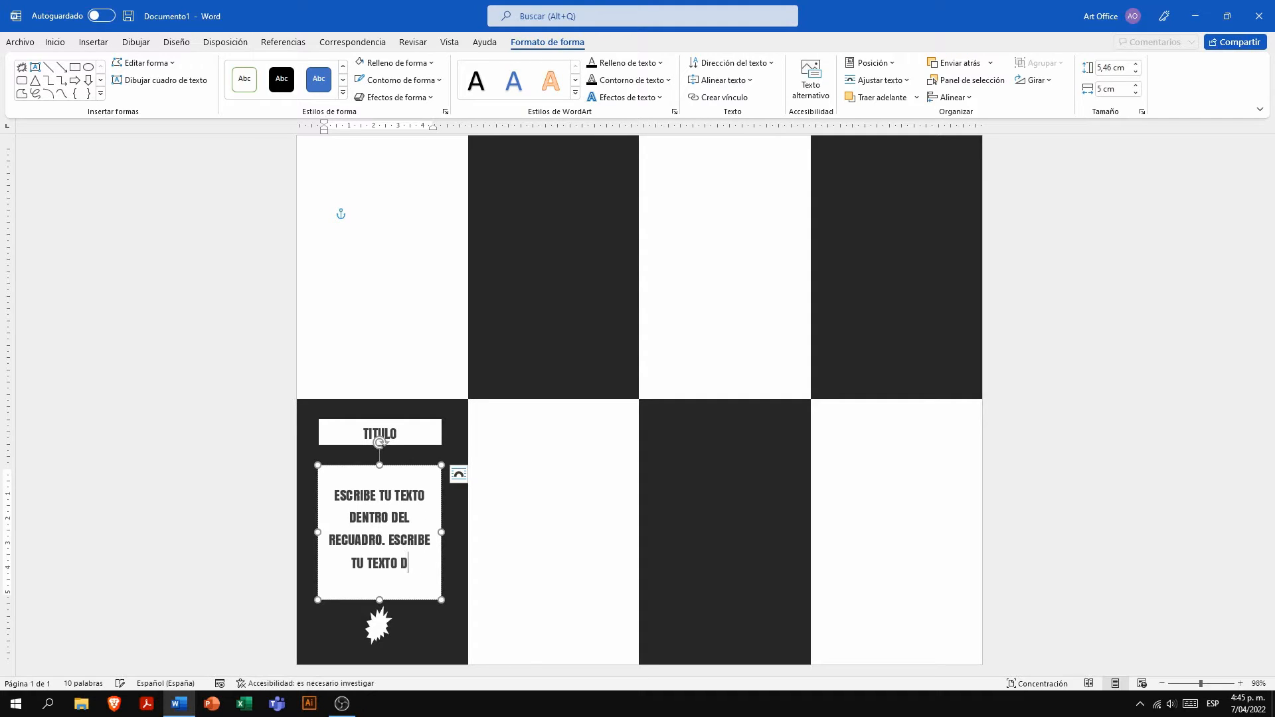
type("ENTRO DEL RECUDRO")
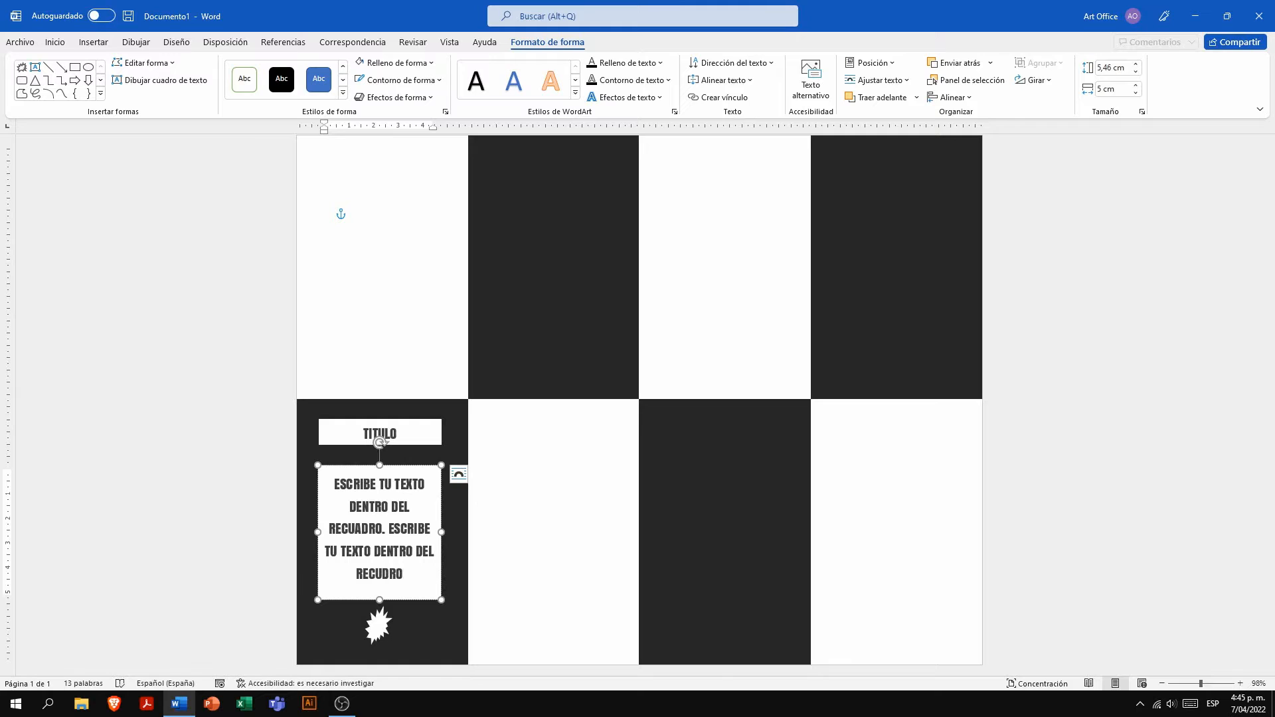
type(". ESCRIBE TU TE")
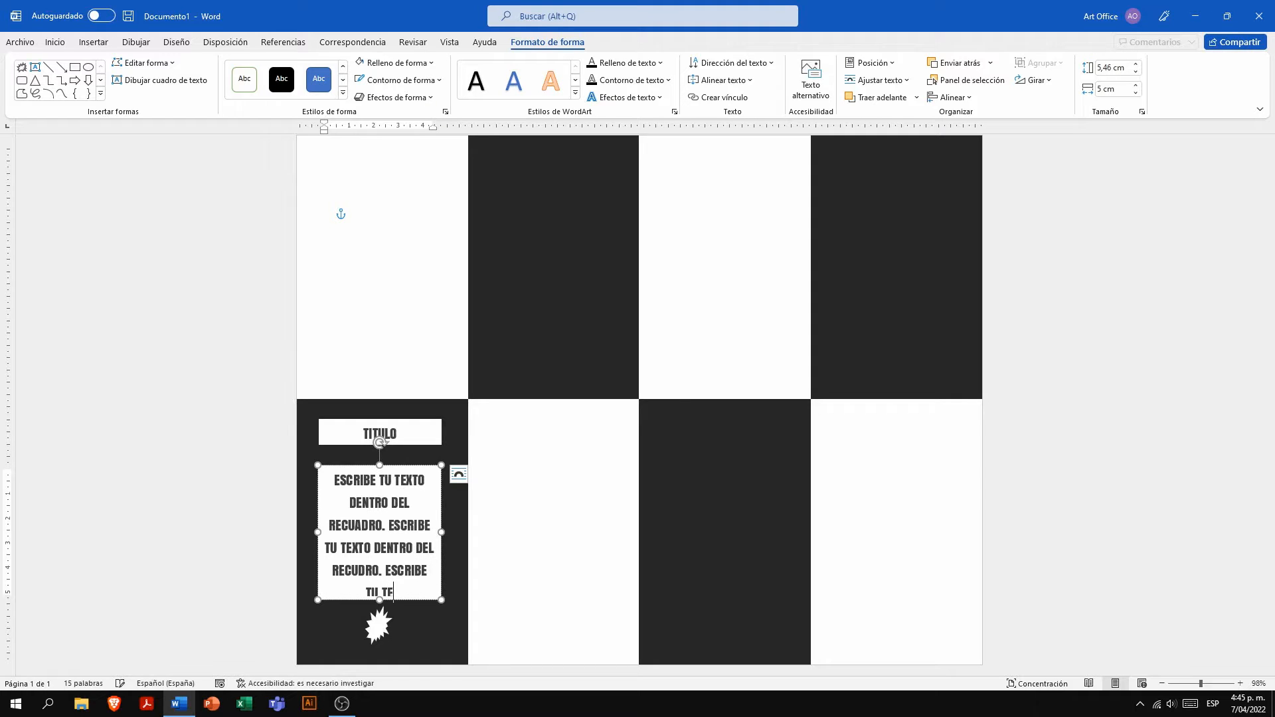
type("XTO DENTRO DEL")
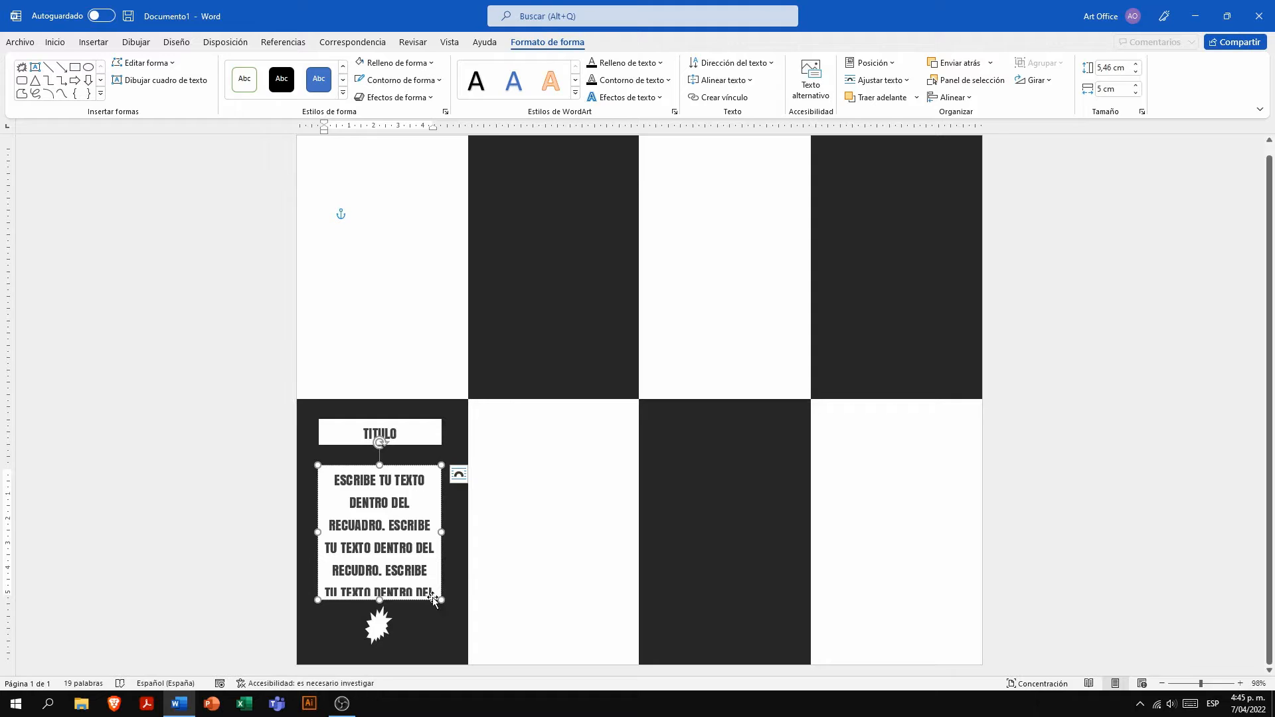
- Set the tall box's text to the Poppins font at size 12
left_click_drag(333, 473, 433, 604)
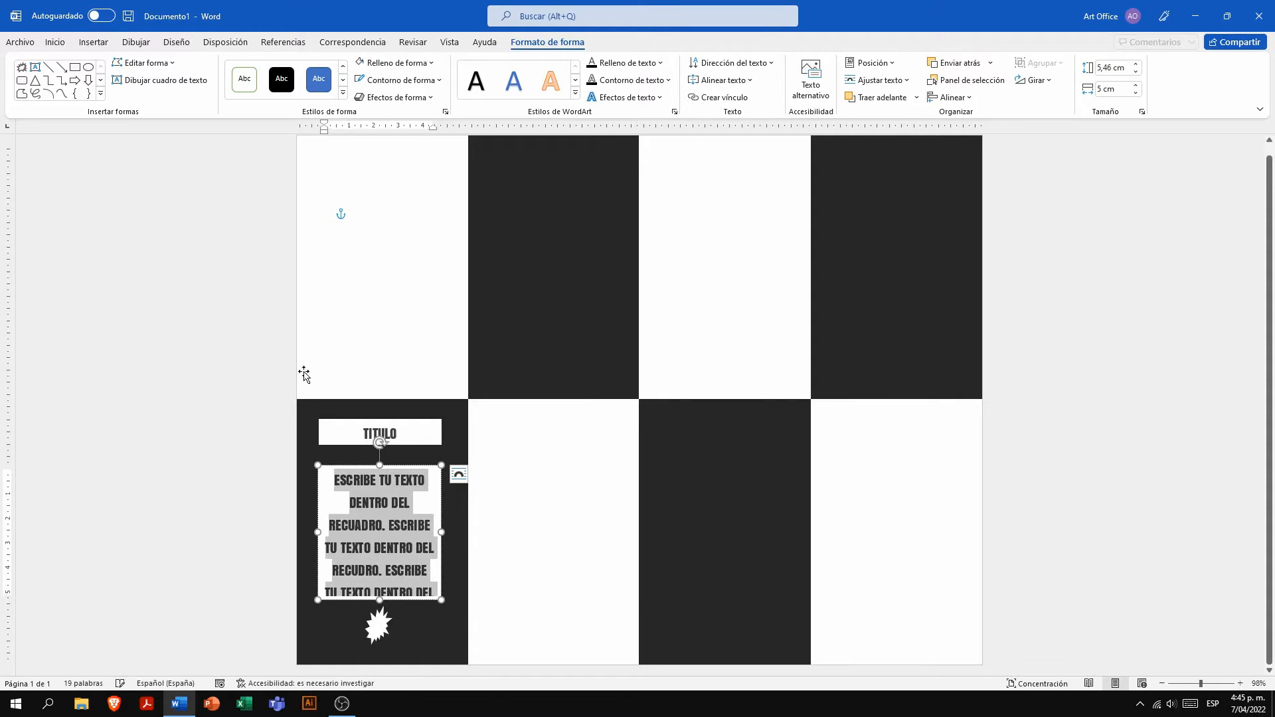
left_click(55, 42)
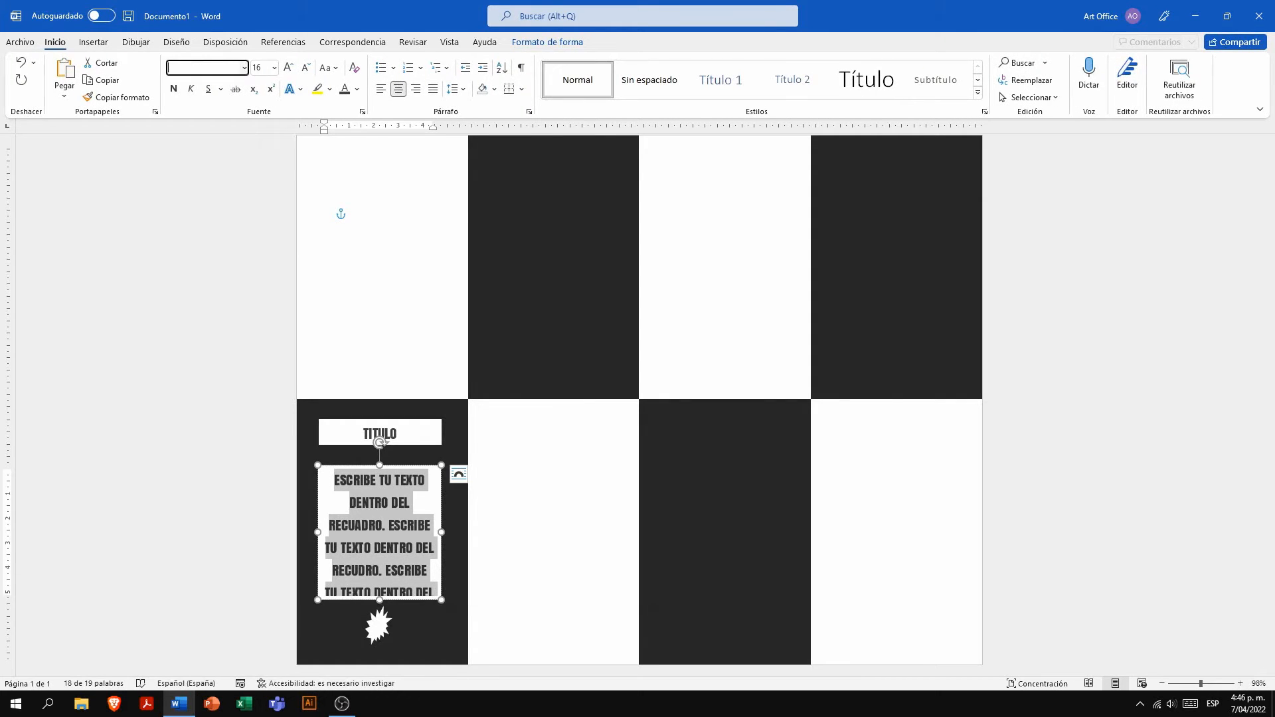
key("Return")
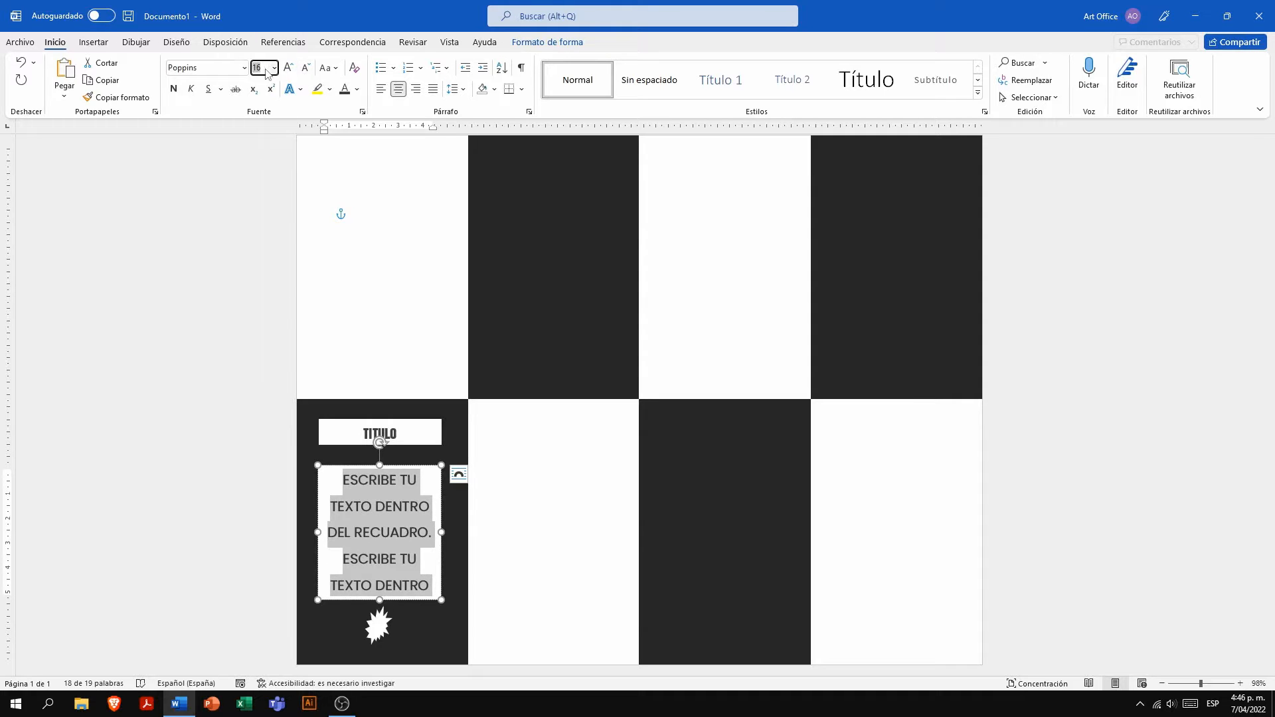
type("12")
key("Return")
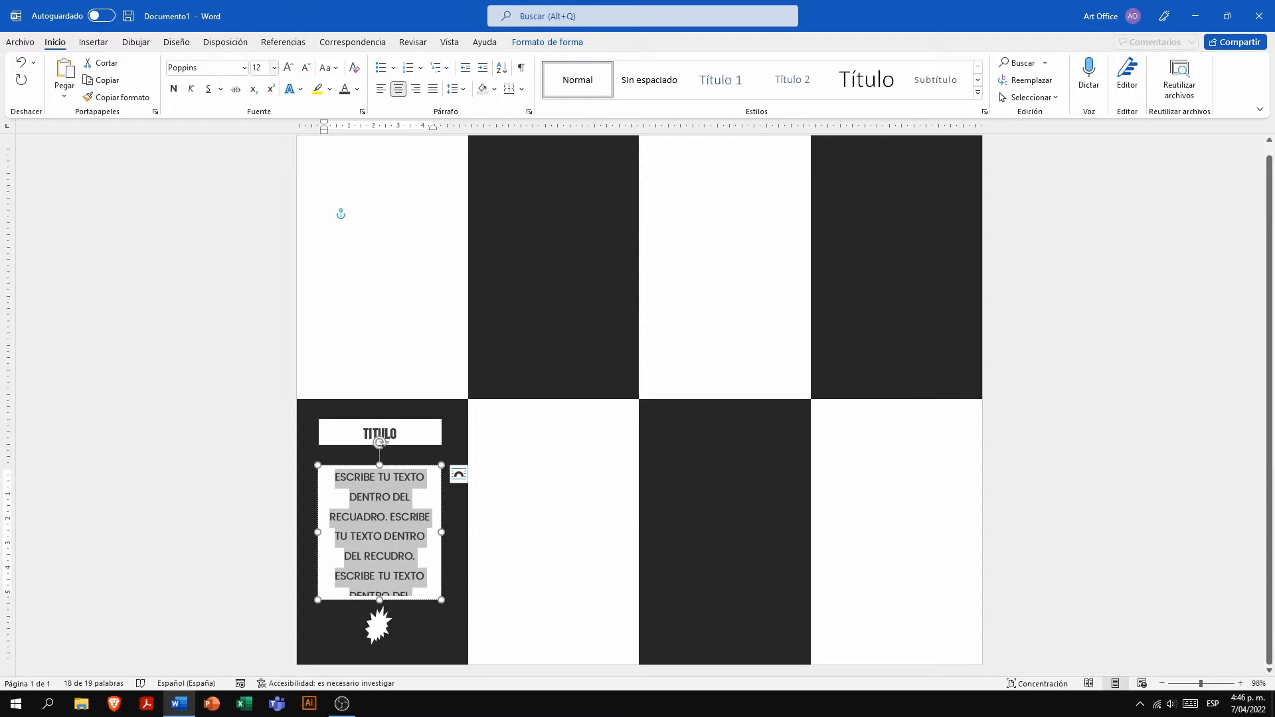
- Try justified alignment on the tall box's text
left_click(388, 93)
left_click(429, 95)
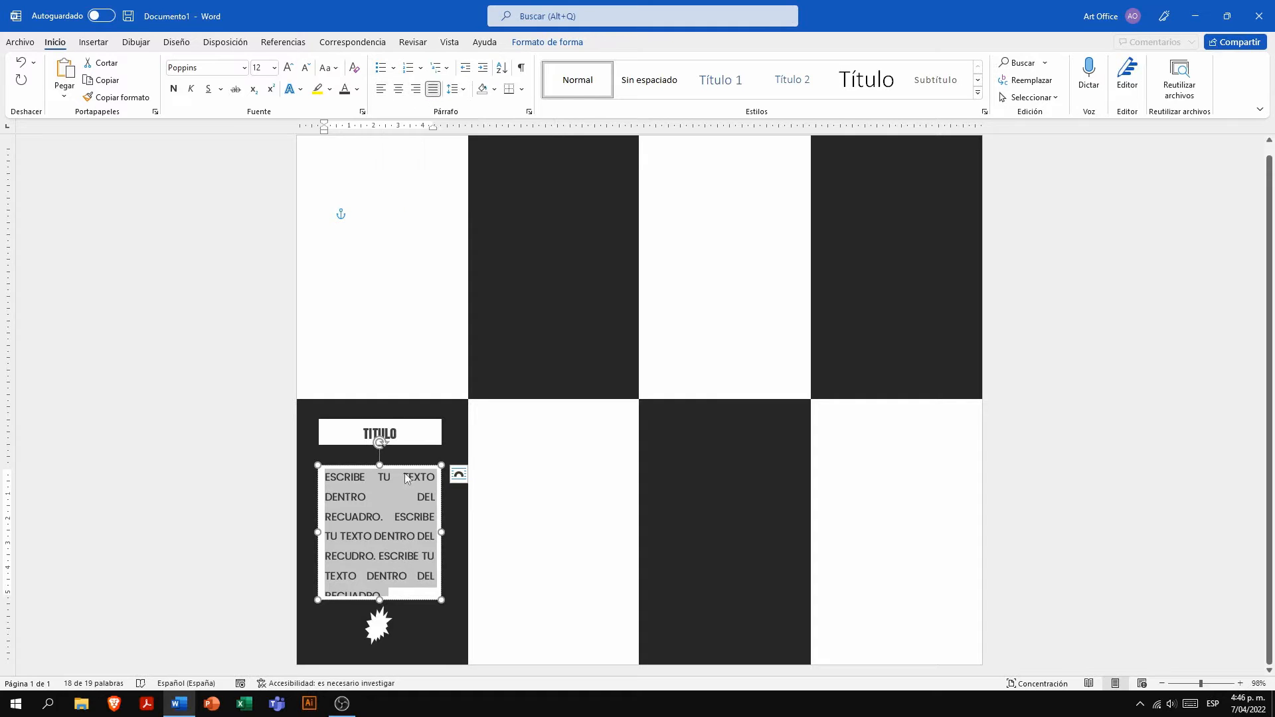
left_click(412, 517)
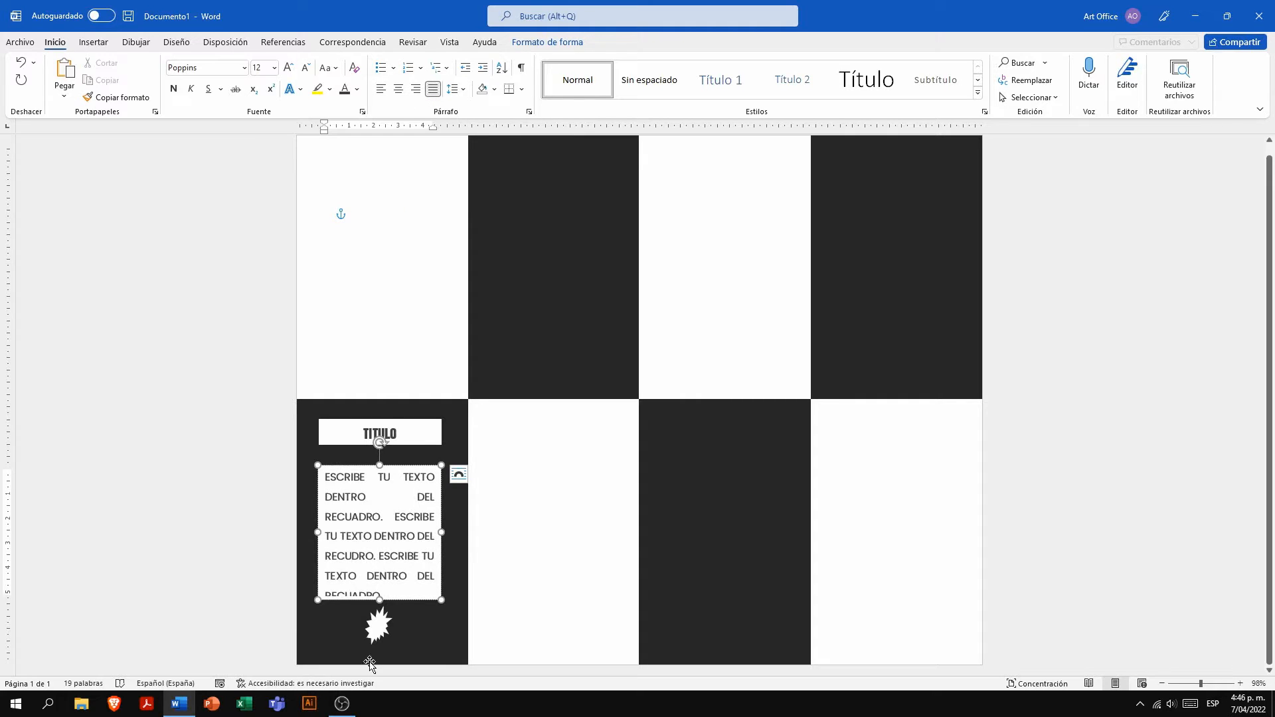
- Shorten the tall box's text so it ends with "ESCRIBE TU TEXTO." and align it left
left_click_drag(392, 595, 329, 480)
key("BackSpace")
type(".")
left_click(382, 89)
left_click(401, 506)
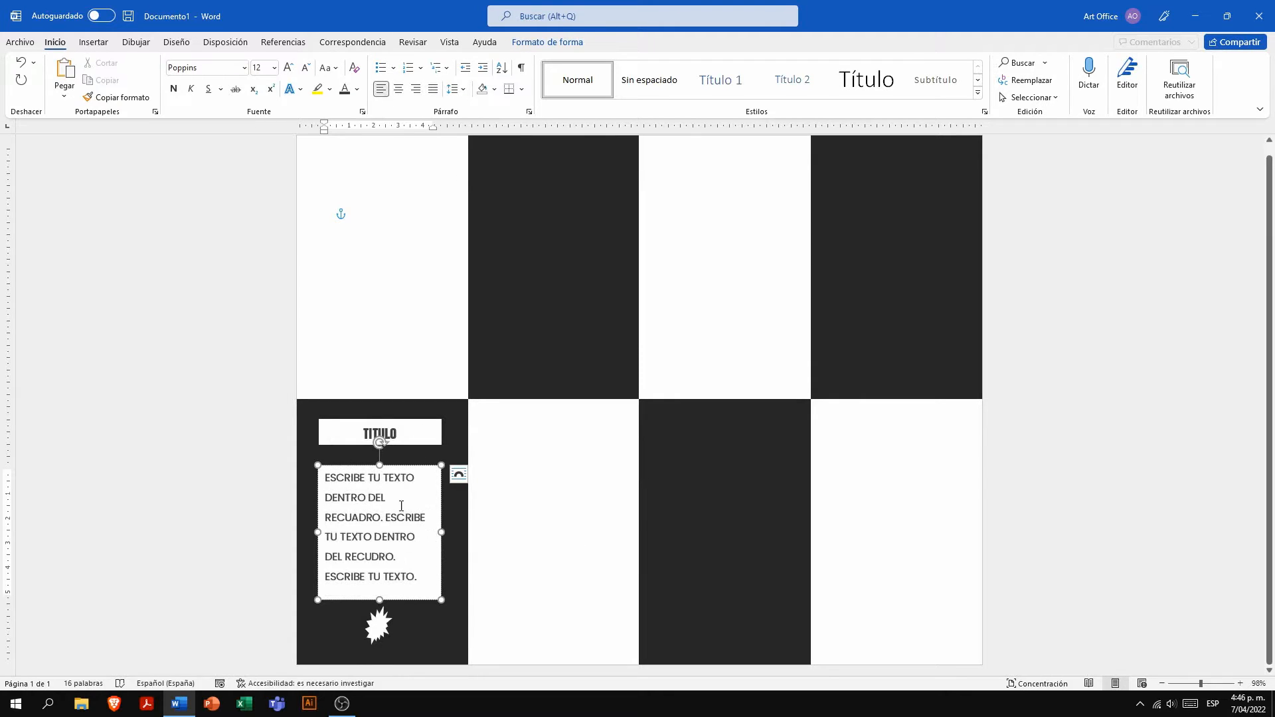
- Make the body text white and remove the tall box's fill and outline
key("ctrl+a")
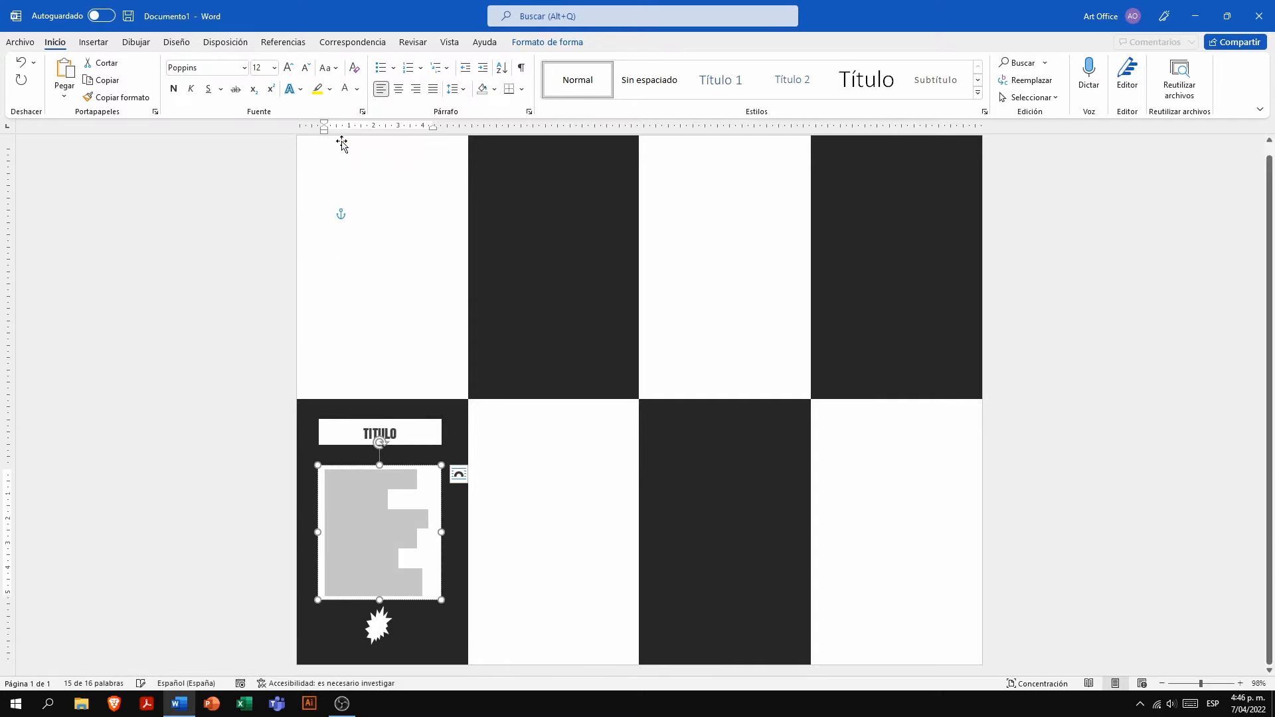
left_click(528, 39)
left_click(397, 63)
left_click(423, 202)
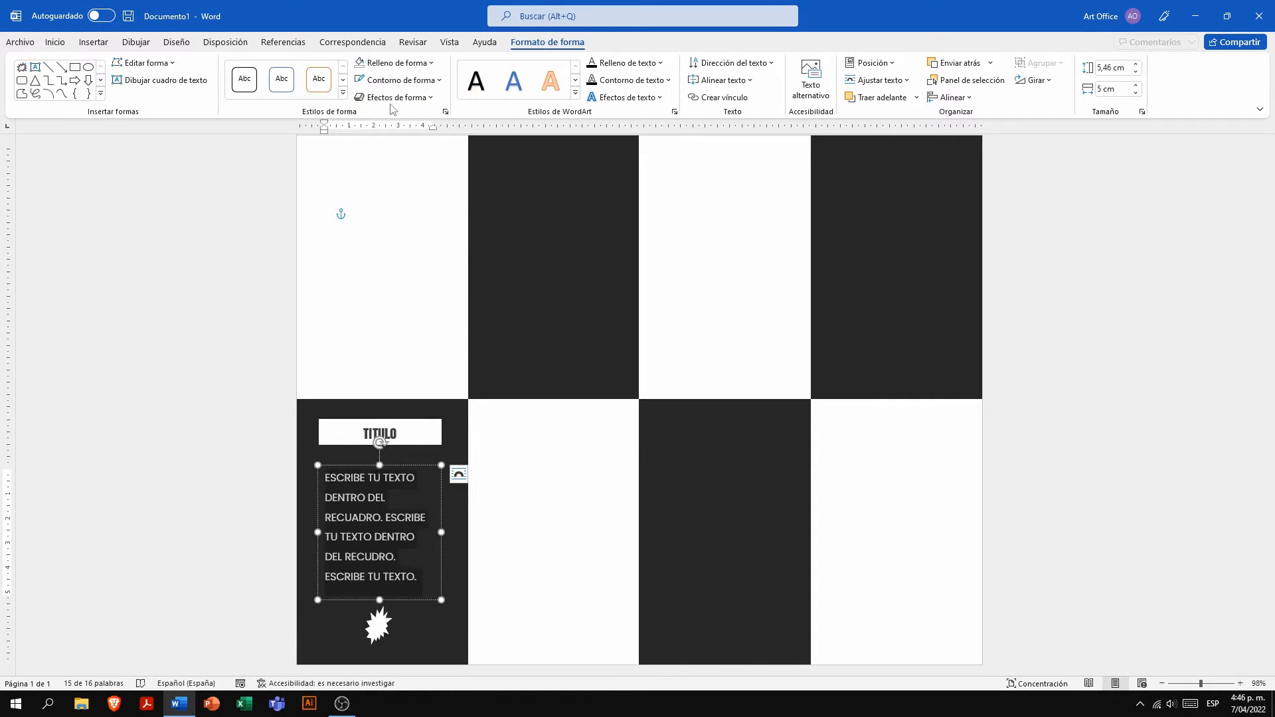
left_click(392, 80)
left_click(418, 224)
left_click(542, 539)
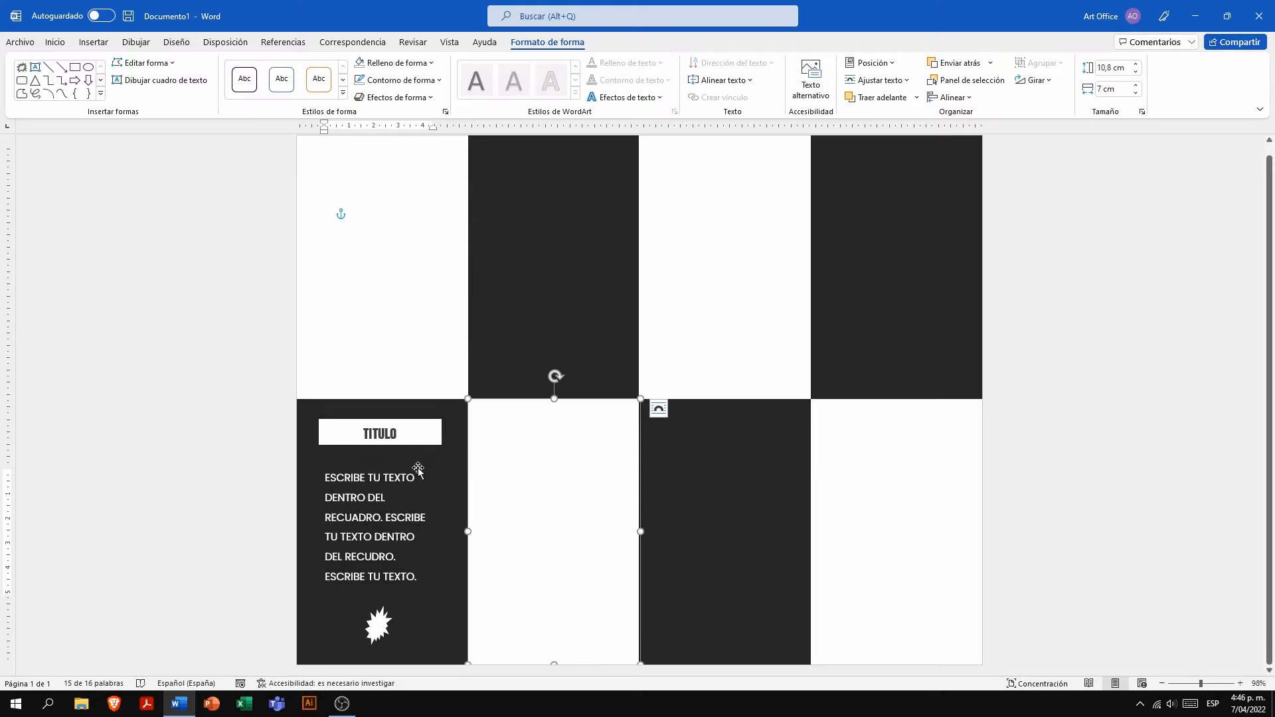
- Copy the title box, text box and explosion shape together and place a copy in each of the other three dark panels
left_click(413, 495)
left_click(438, 436)
left_click(419, 477)
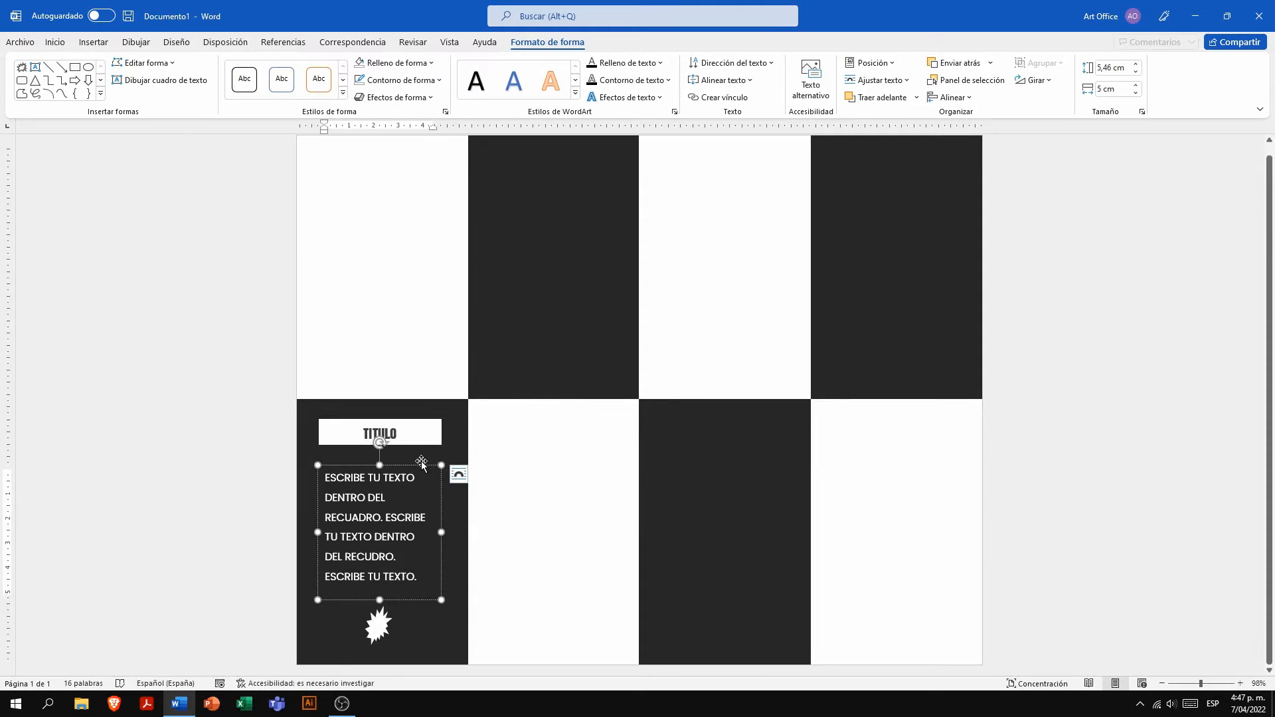
left_click(423, 447, "shift")
left_click(381, 627, "shift")
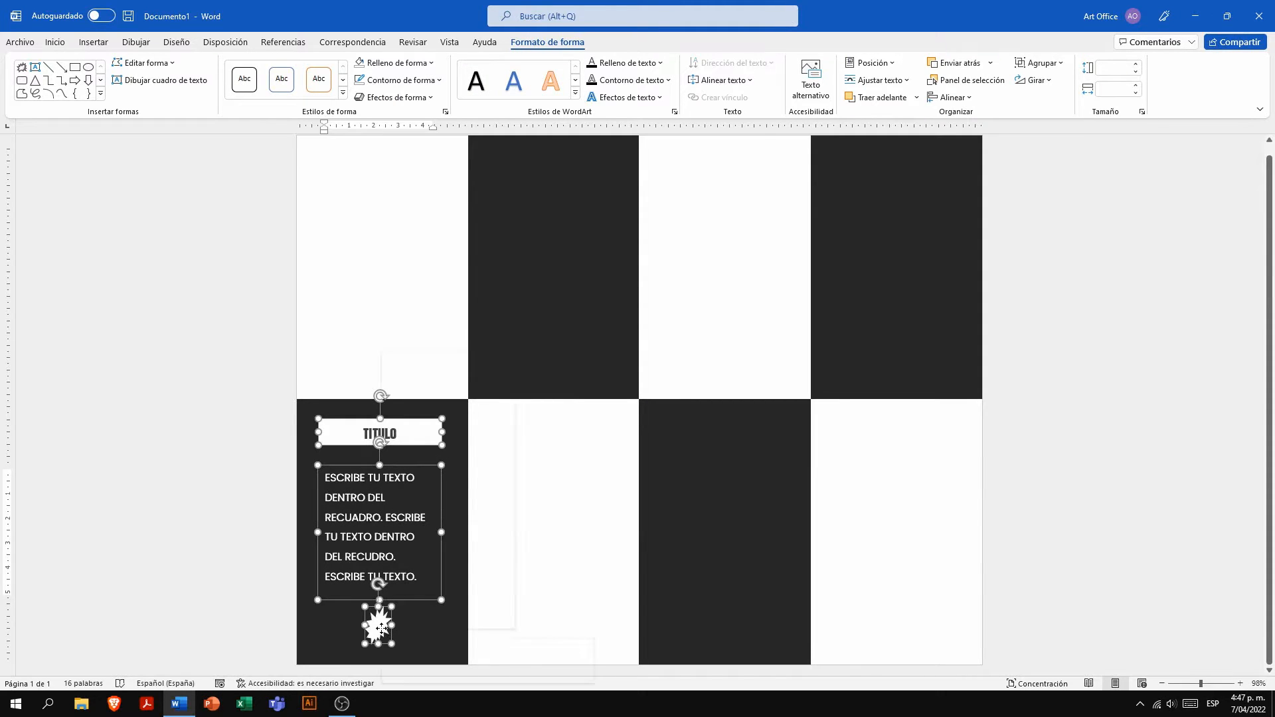
right_click(382, 628)
left_click(440, 381)
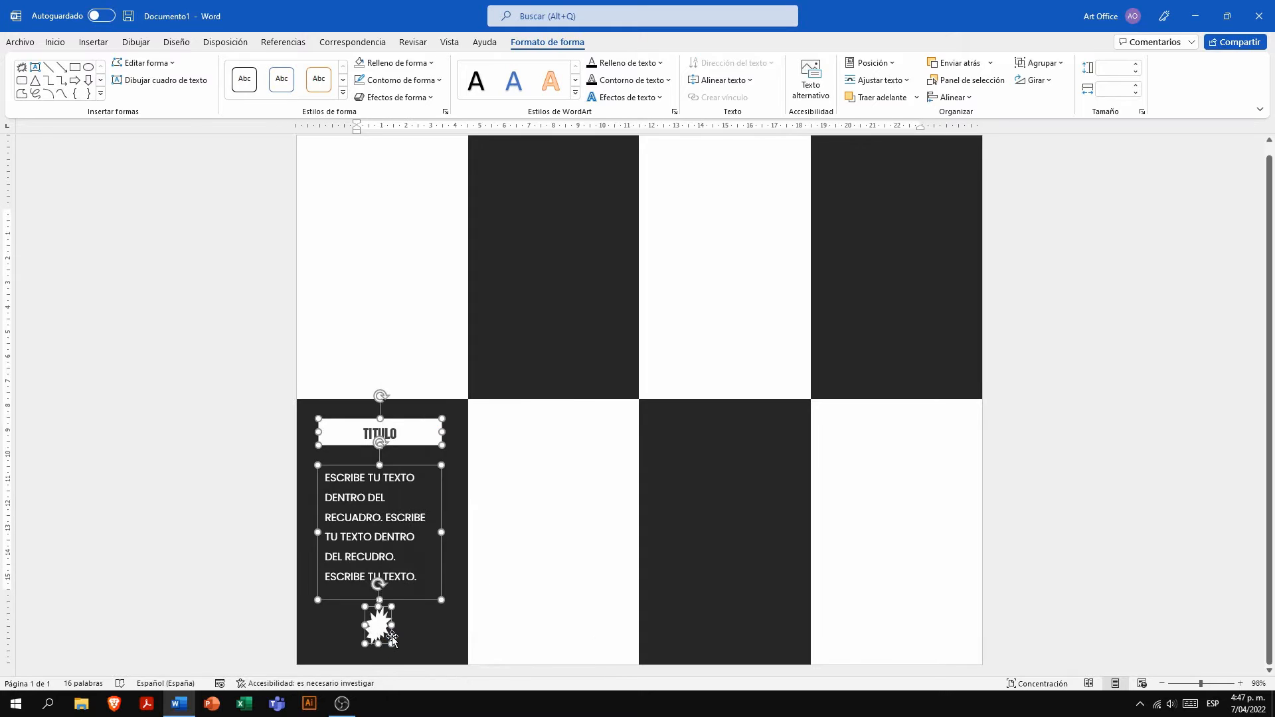
key("ctrl+v")
left_click_drag(392, 639, 884, 387)
left_click(922, 379)
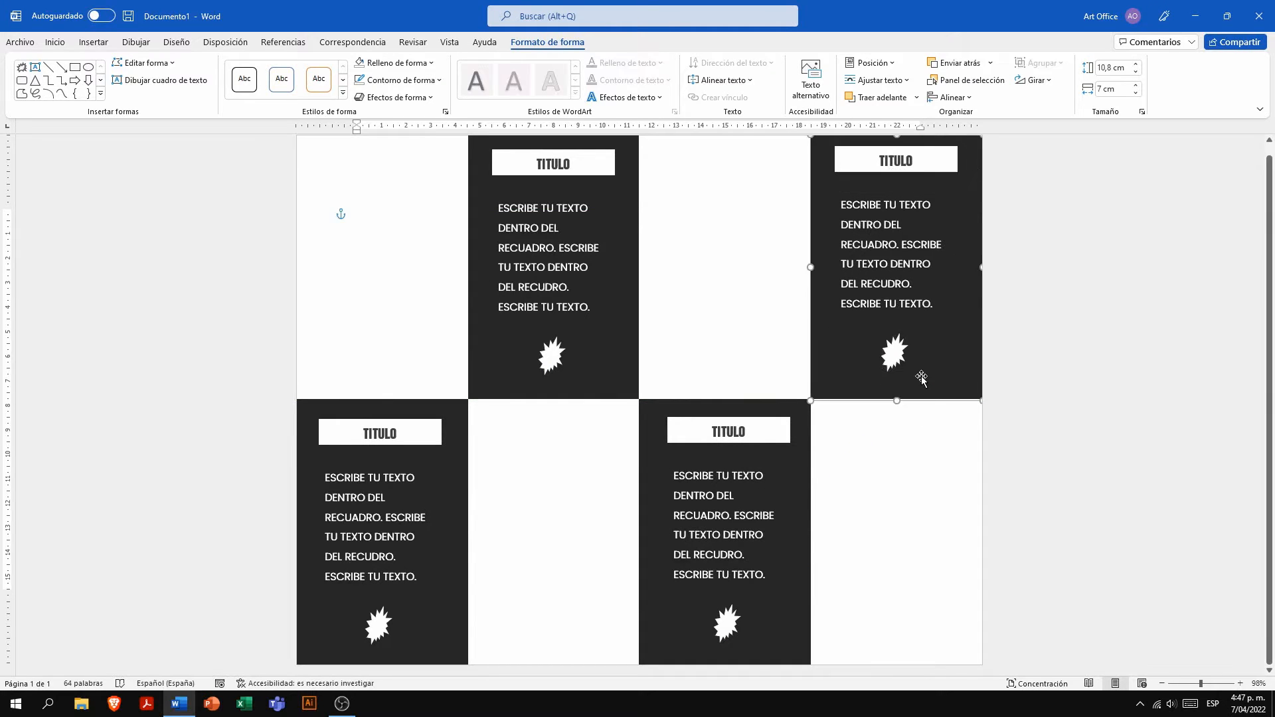
- Insert picture 1, the camera on a green background, from the A folder on the computer
left_click(1065, 523)
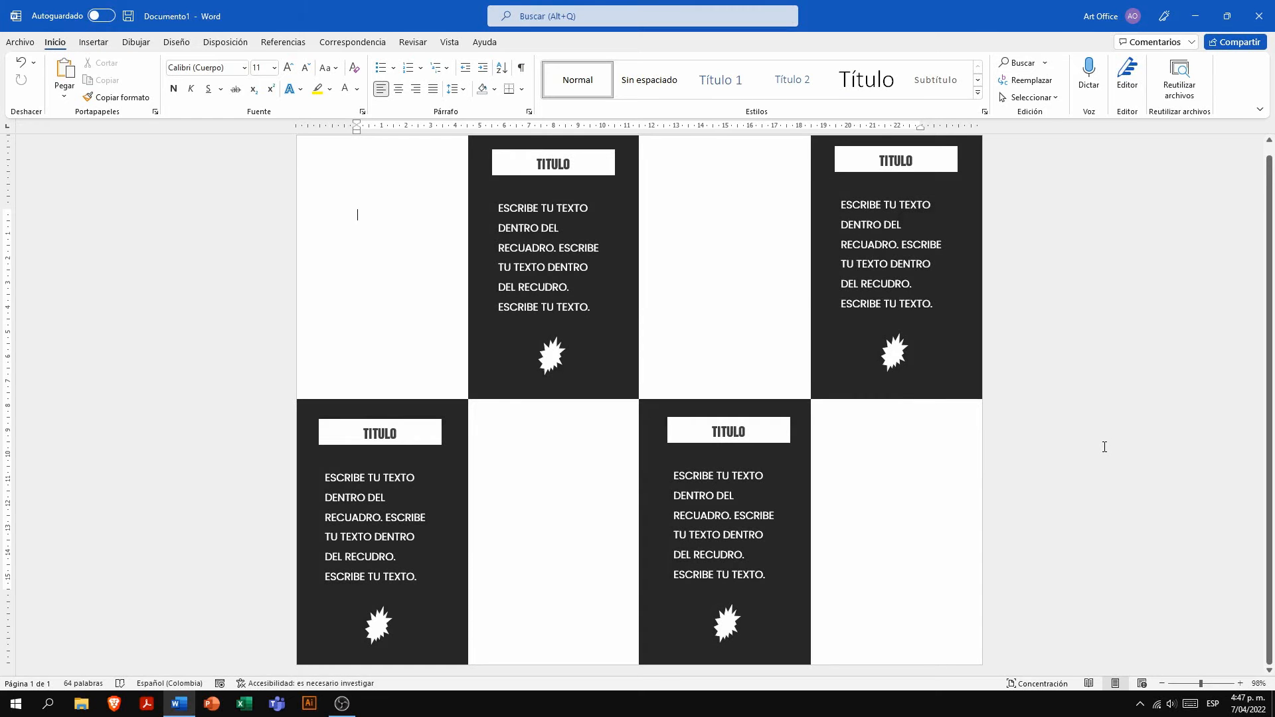
left_click(93, 42)
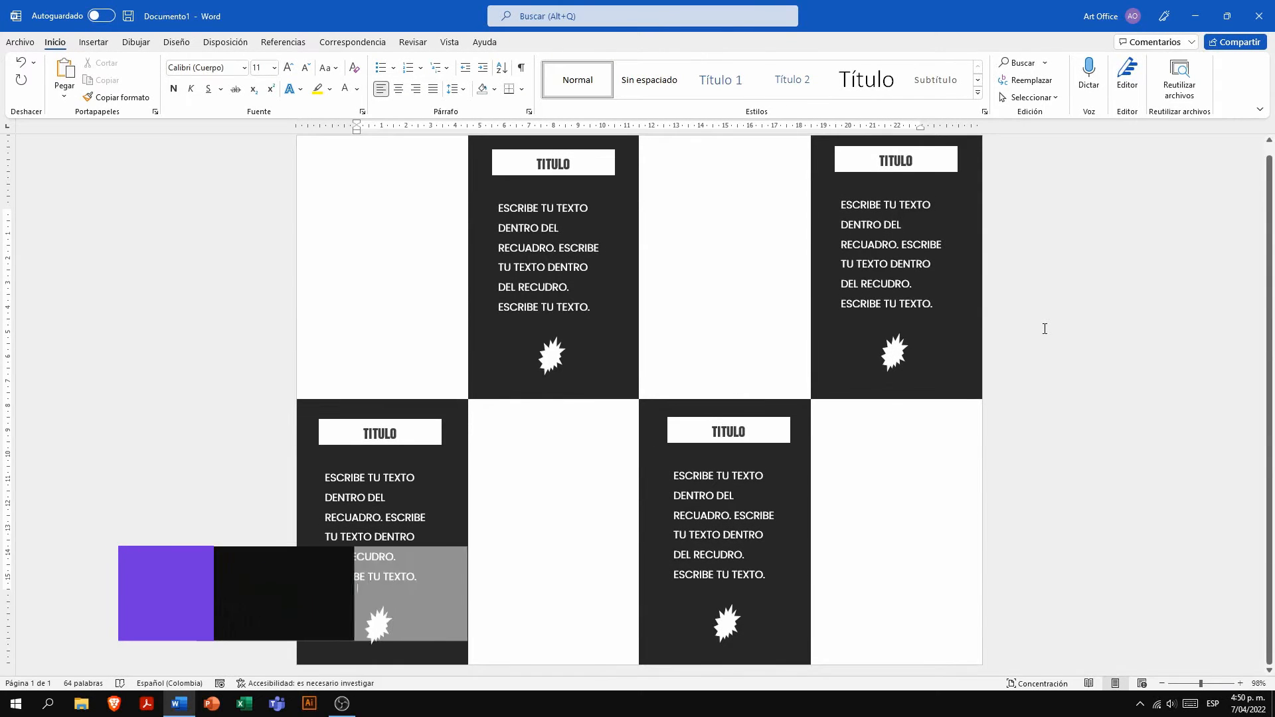
left_click(93, 42)
left_click(162, 79)
left_click(199, 133)
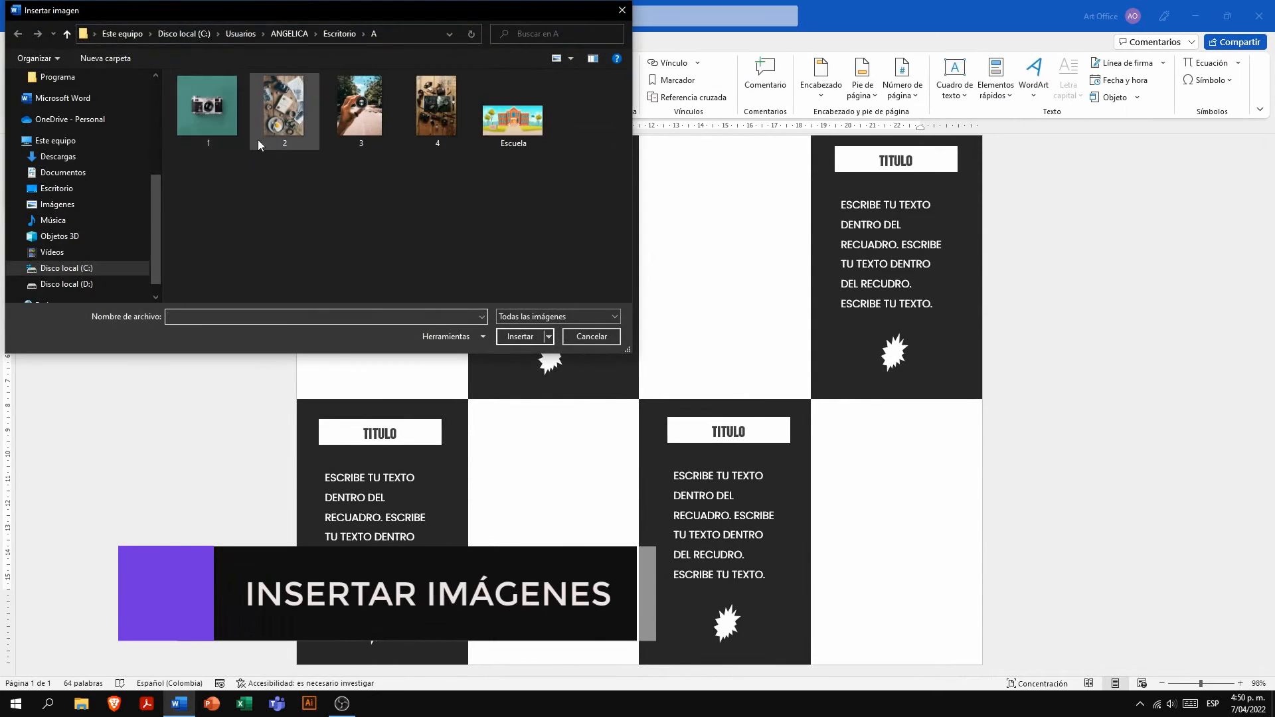
left_click(520, 336)
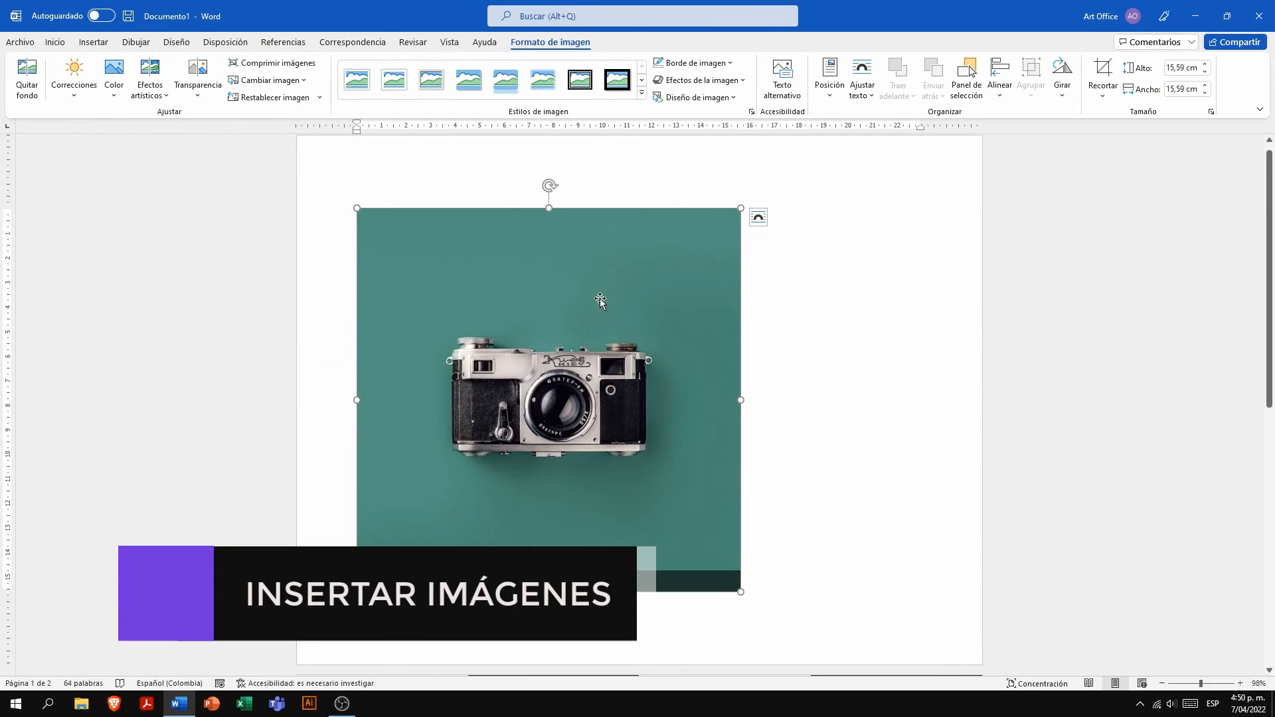
- Set the camera picture's height to 5,5 cm and make it float in front of the text
left_click(1184, 71)
left_click(1185, 67)
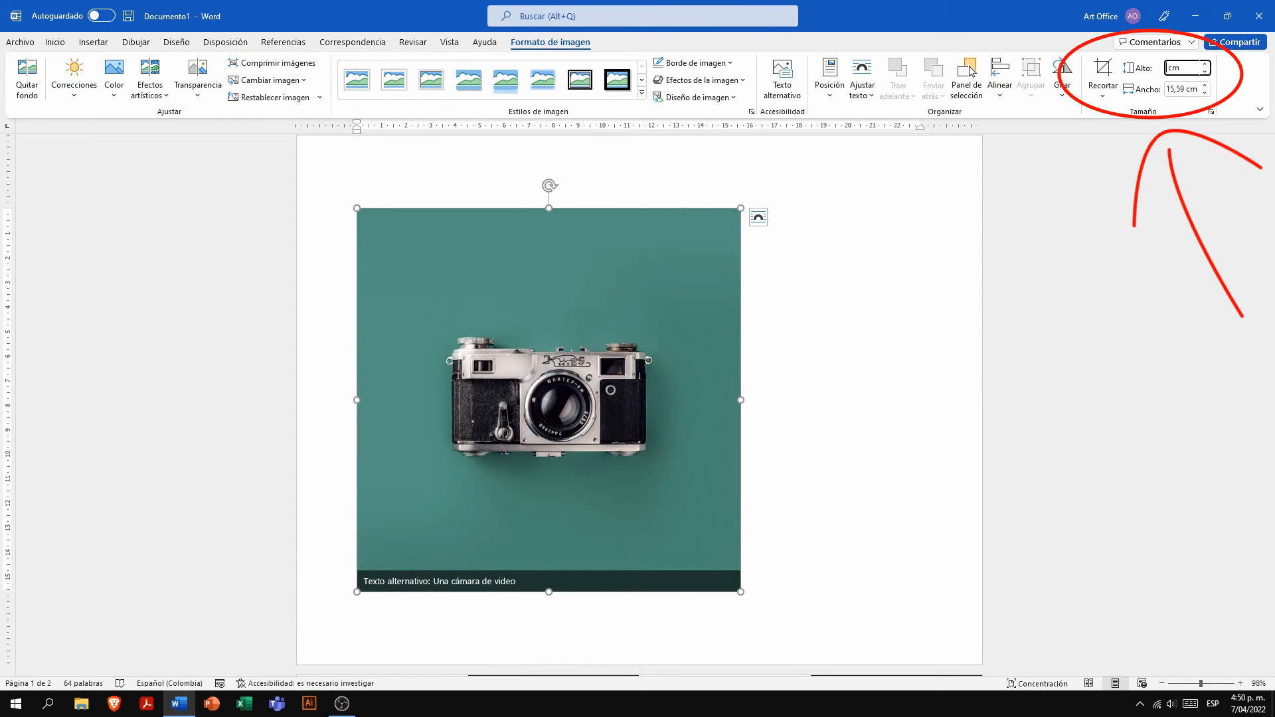
key("Return")
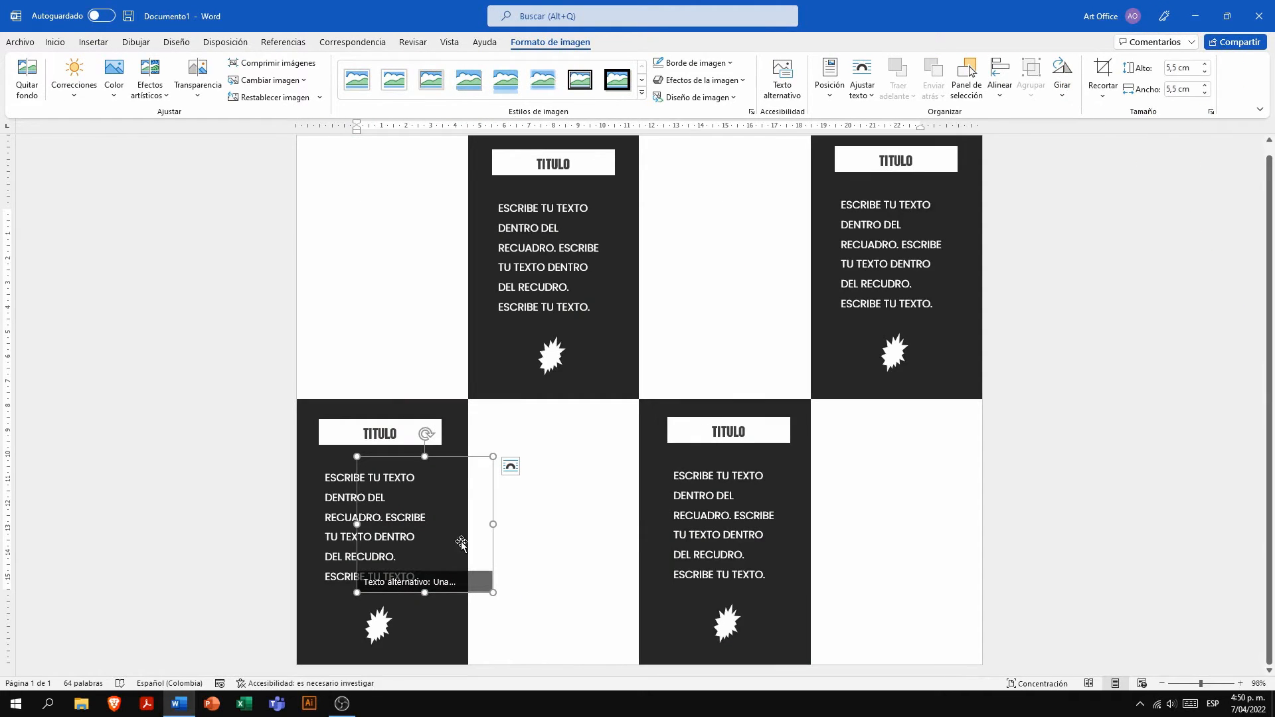
left_click(510, 466)
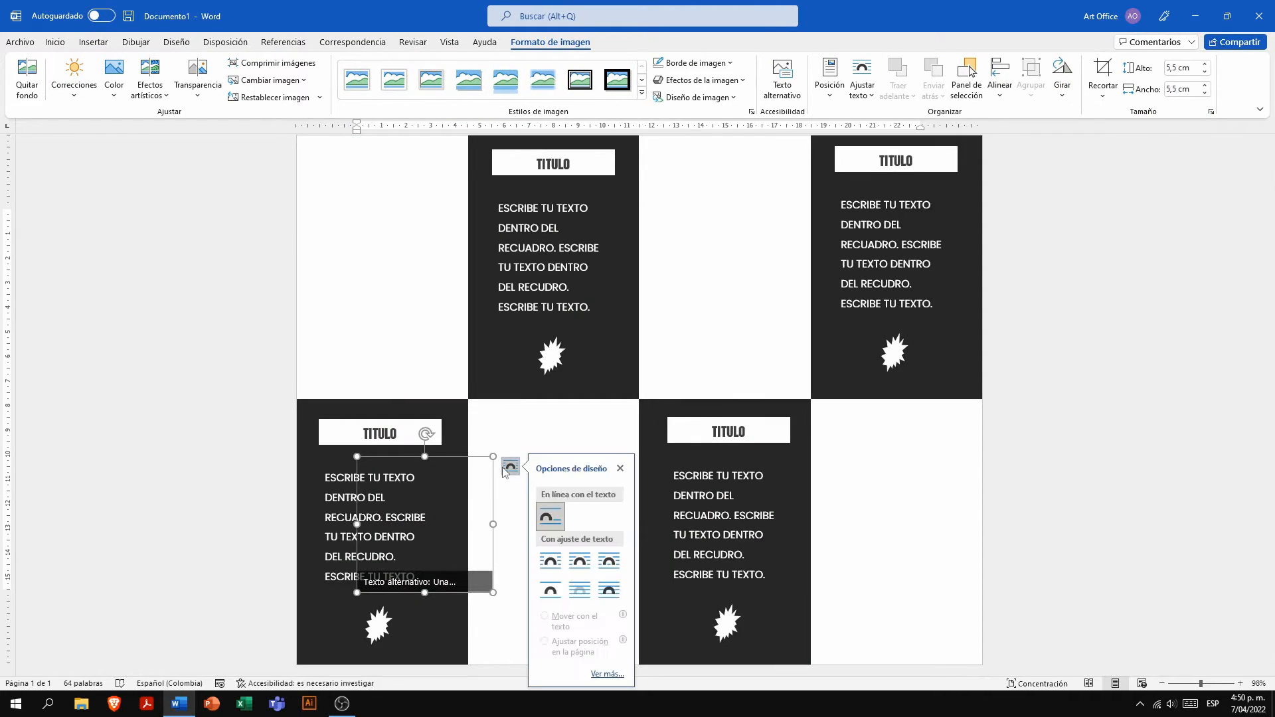
left_click(608, 590)
- Move the camera picture into the first white panel of the upper row and deselect it
left_click_drag(447, 548, 407, 276)
left_click(407, 365)
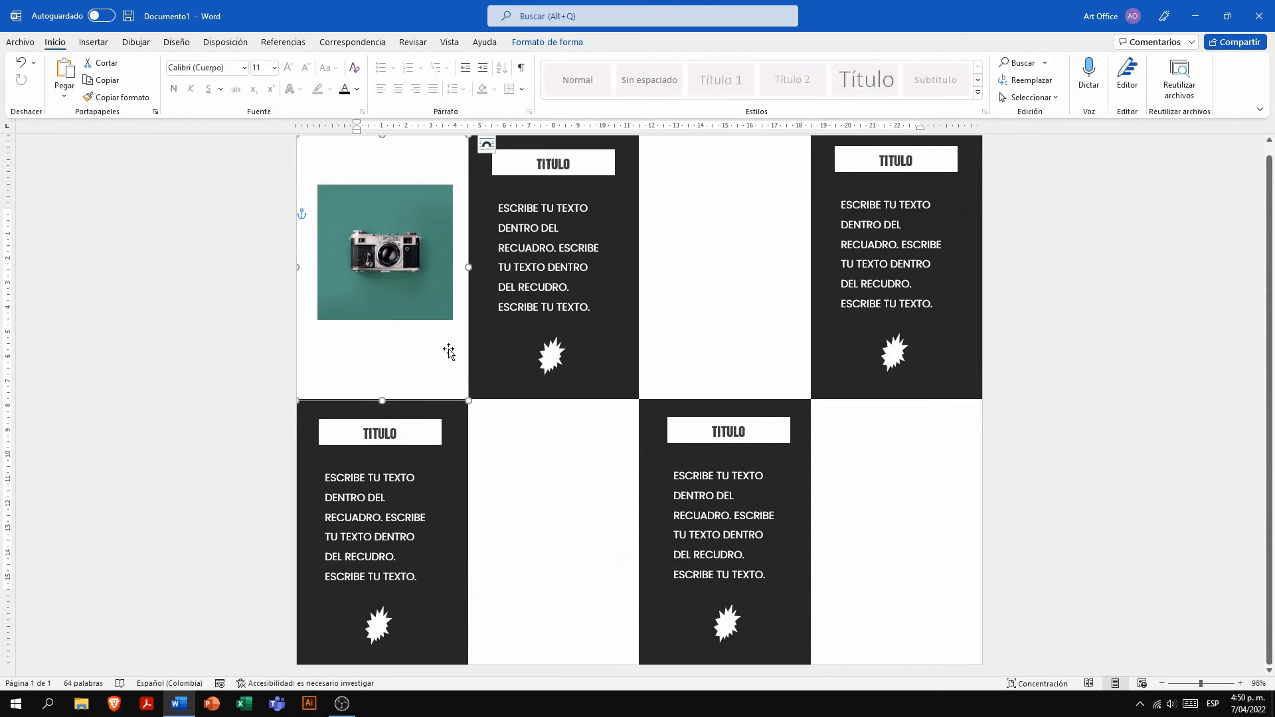
triple_click(279, 305)
left_click(983, 367)
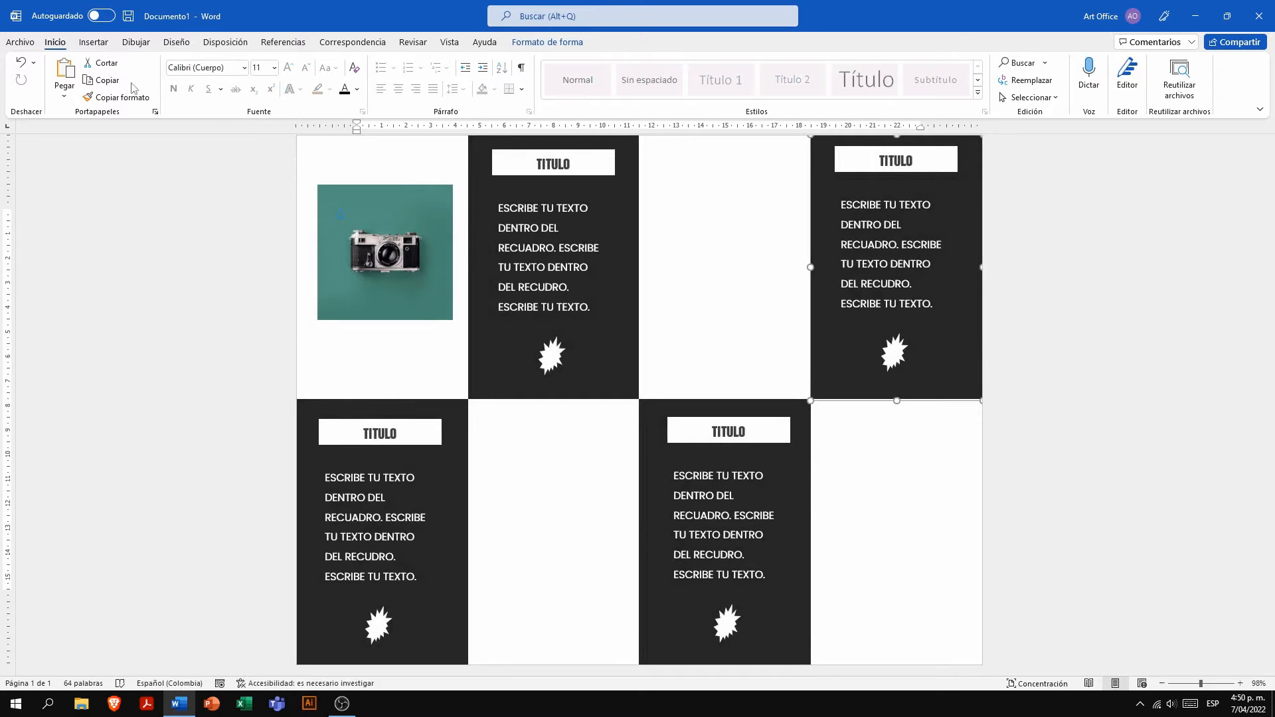
- Insert picture 2 from the A folder
left_click(93, 42)
left_click(153, 96)
left_click(181, 135)
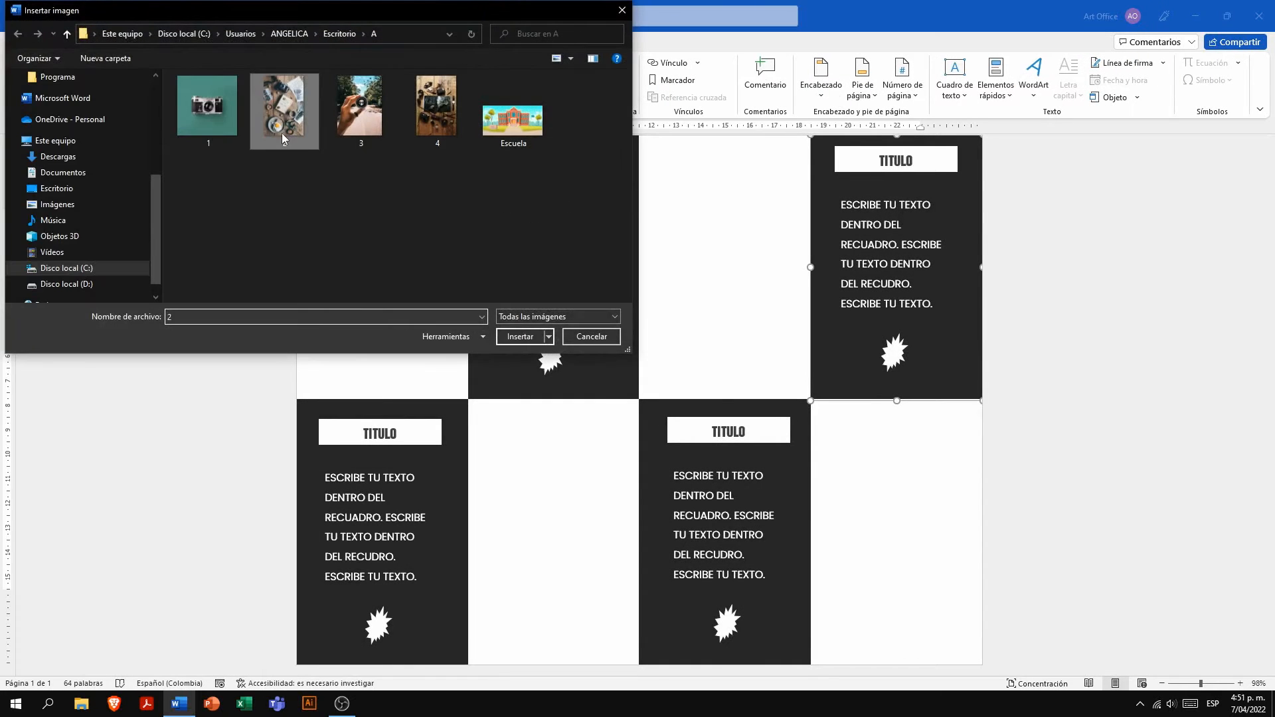
left_click(284, 136)
left_click(518, 339)
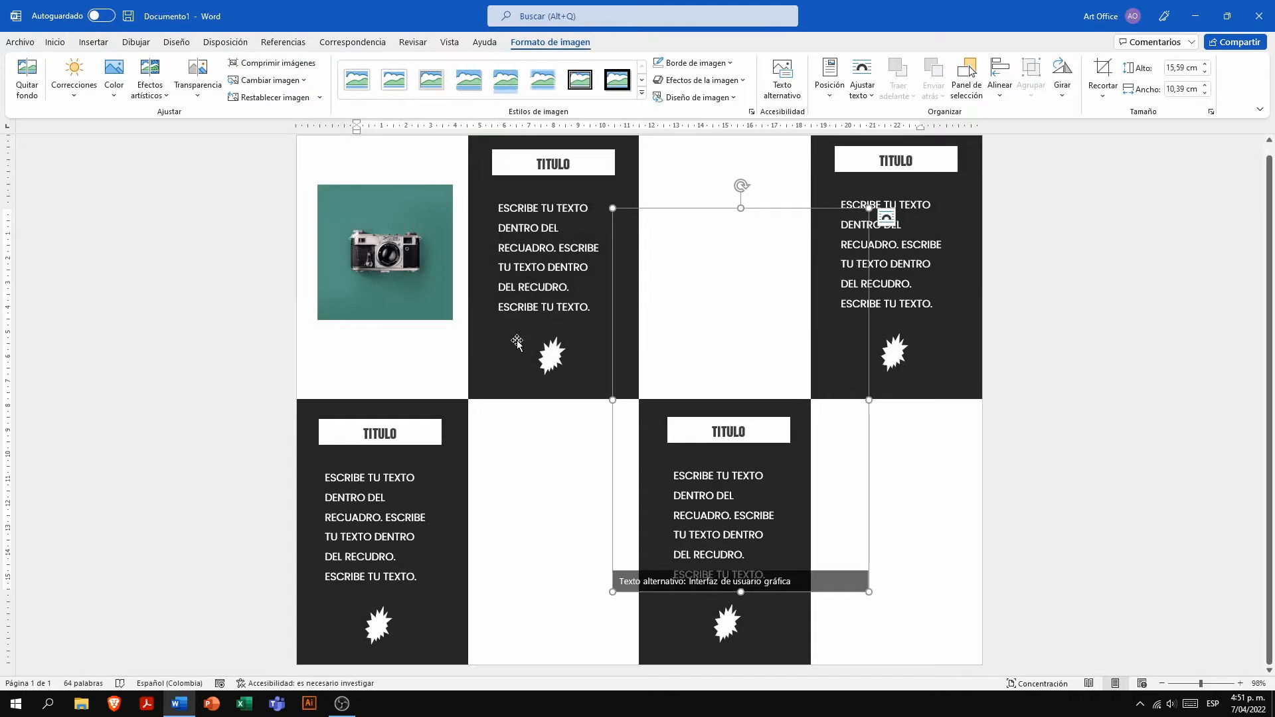
left_click(882, 232)
left_click(795, 284)
double_click(1100, 455)
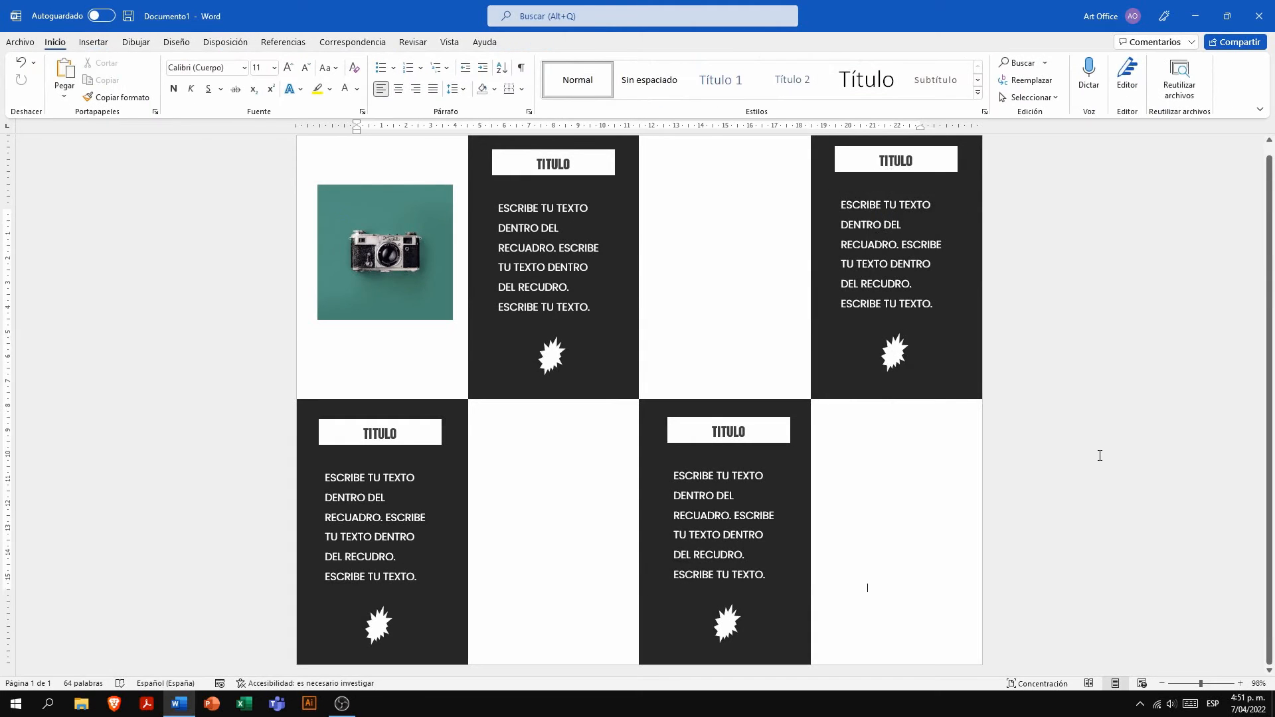
- Make picture 2 float in front of the text and set its height to 5,5 cm
left_click(887, 218)
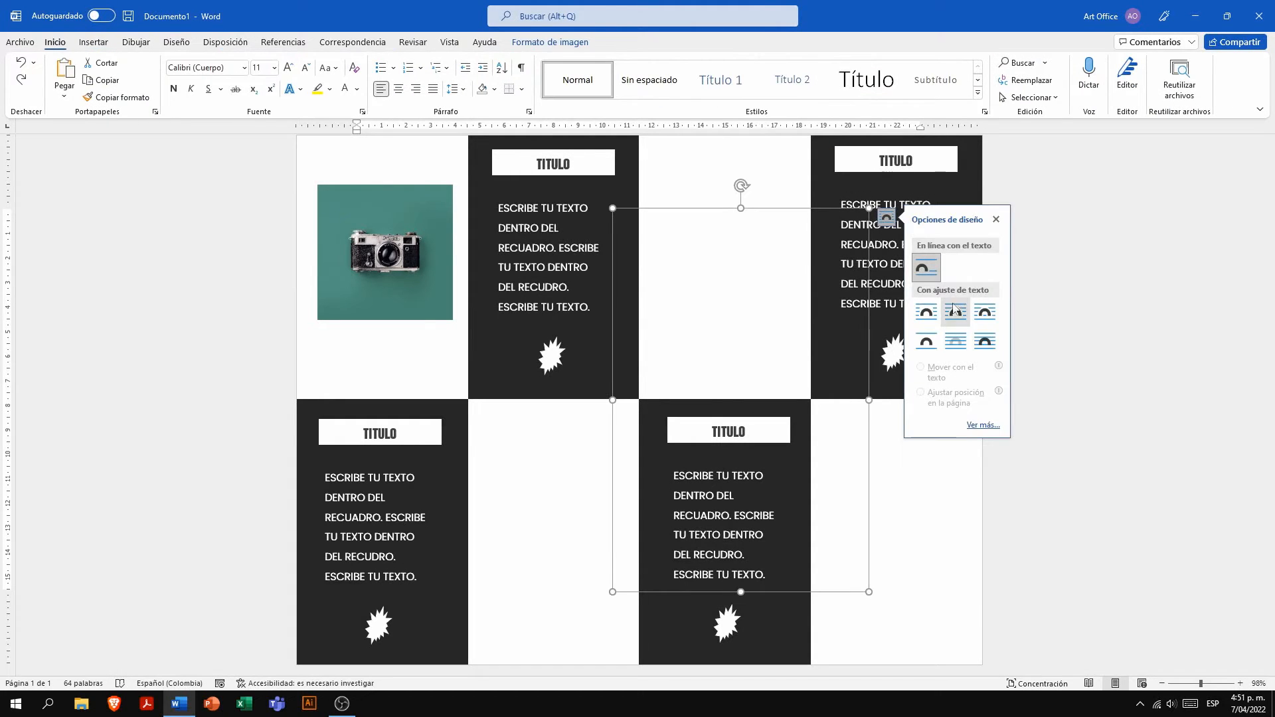
left_click(984, 340)
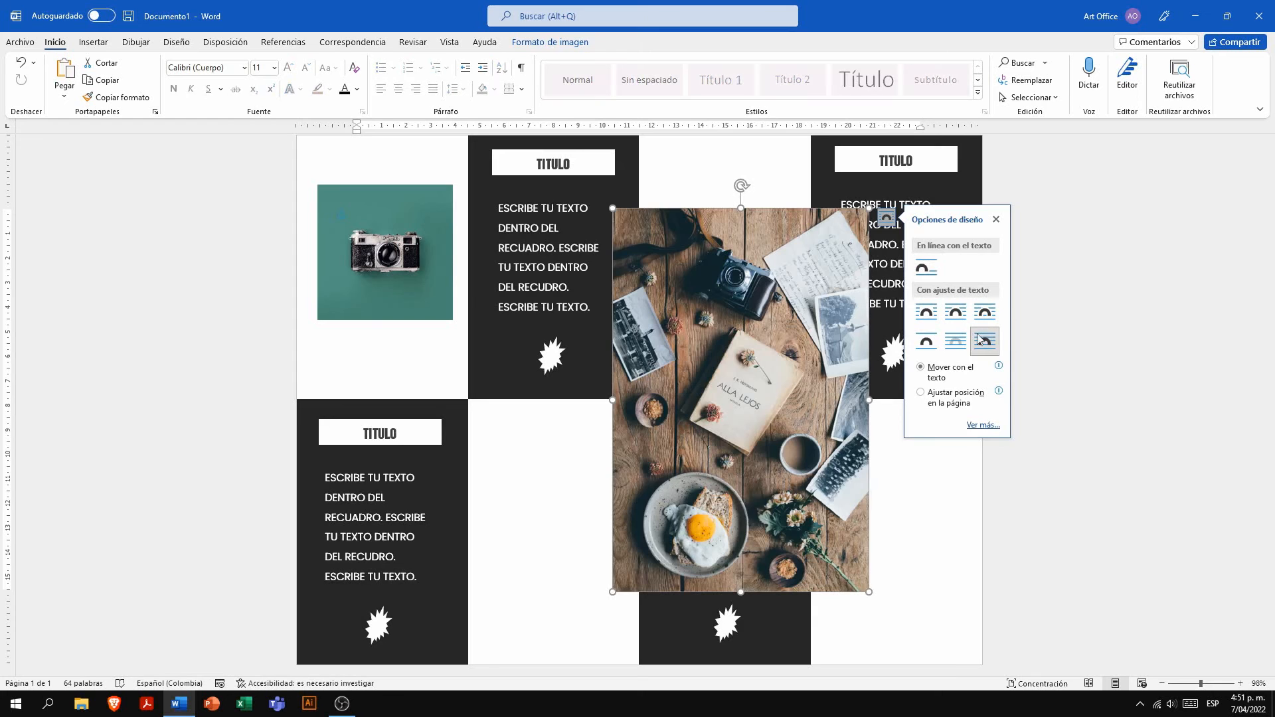
left_click(550, 42)
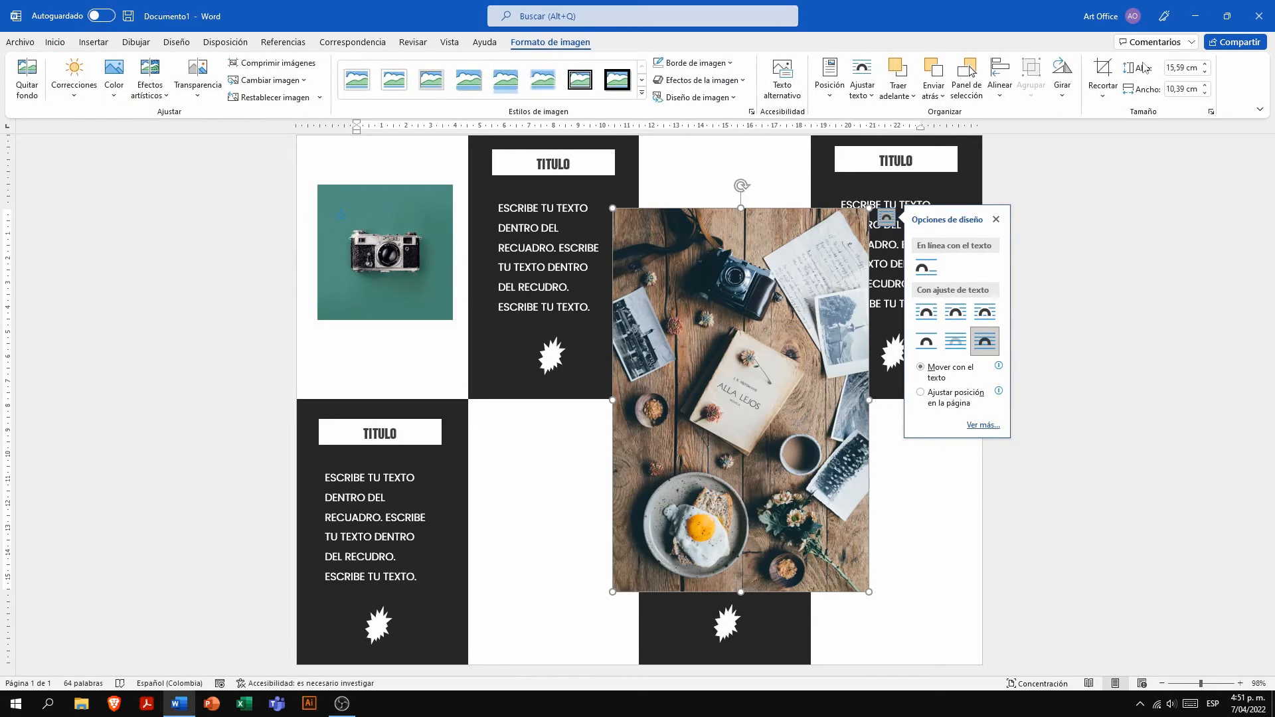
type("5,5")
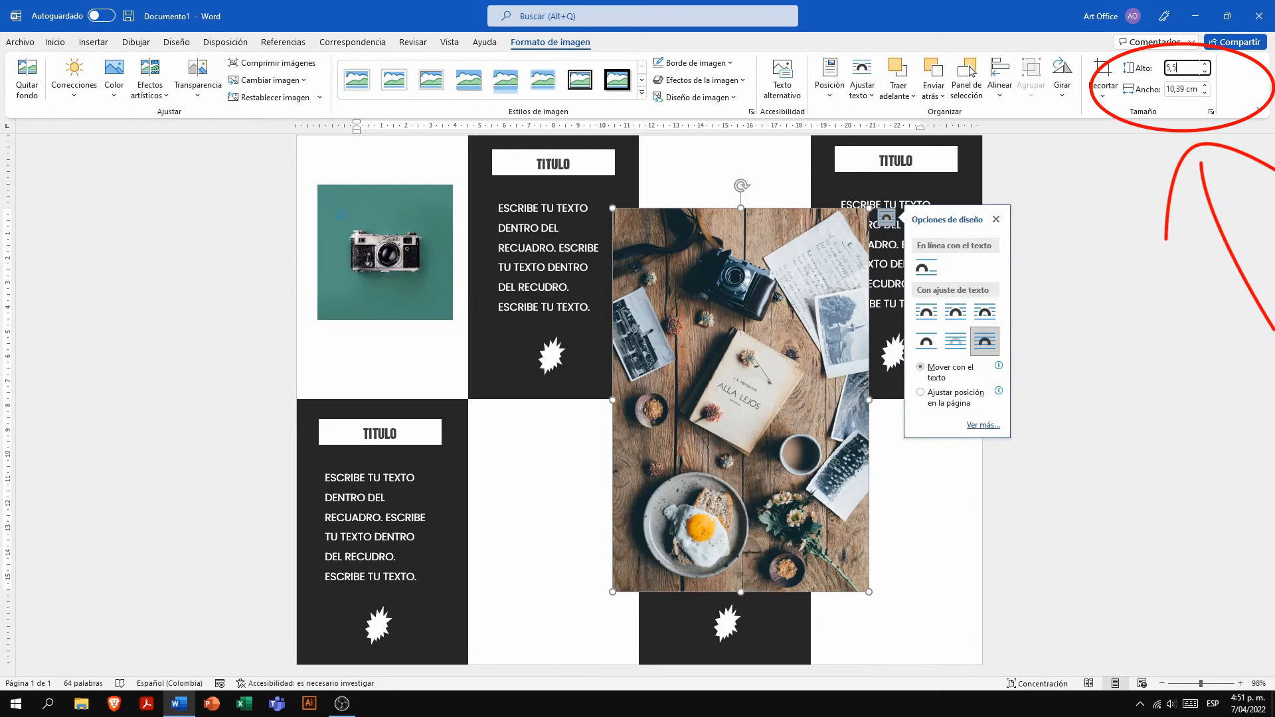
key("Return")
- Set picture 2's width to 5,5 cm and move it into the first white panel of the lower row
left_click(1182, 88)
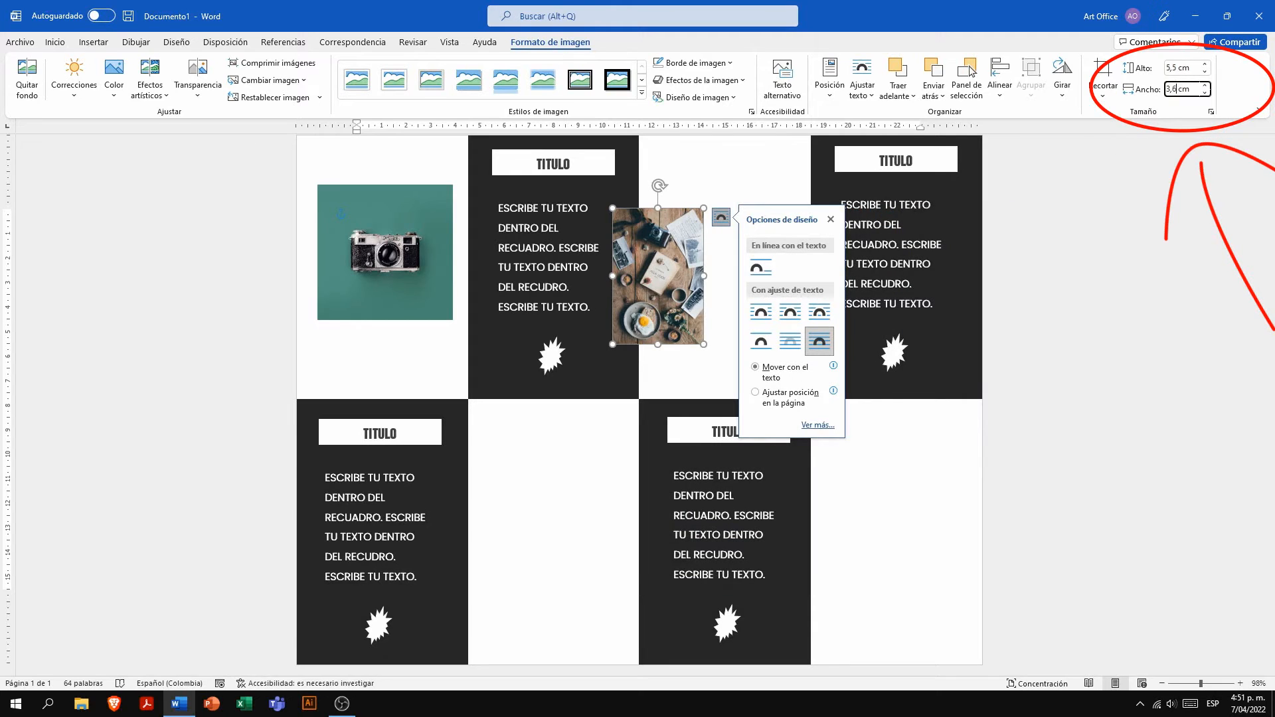
type("5,5")
key("Return")
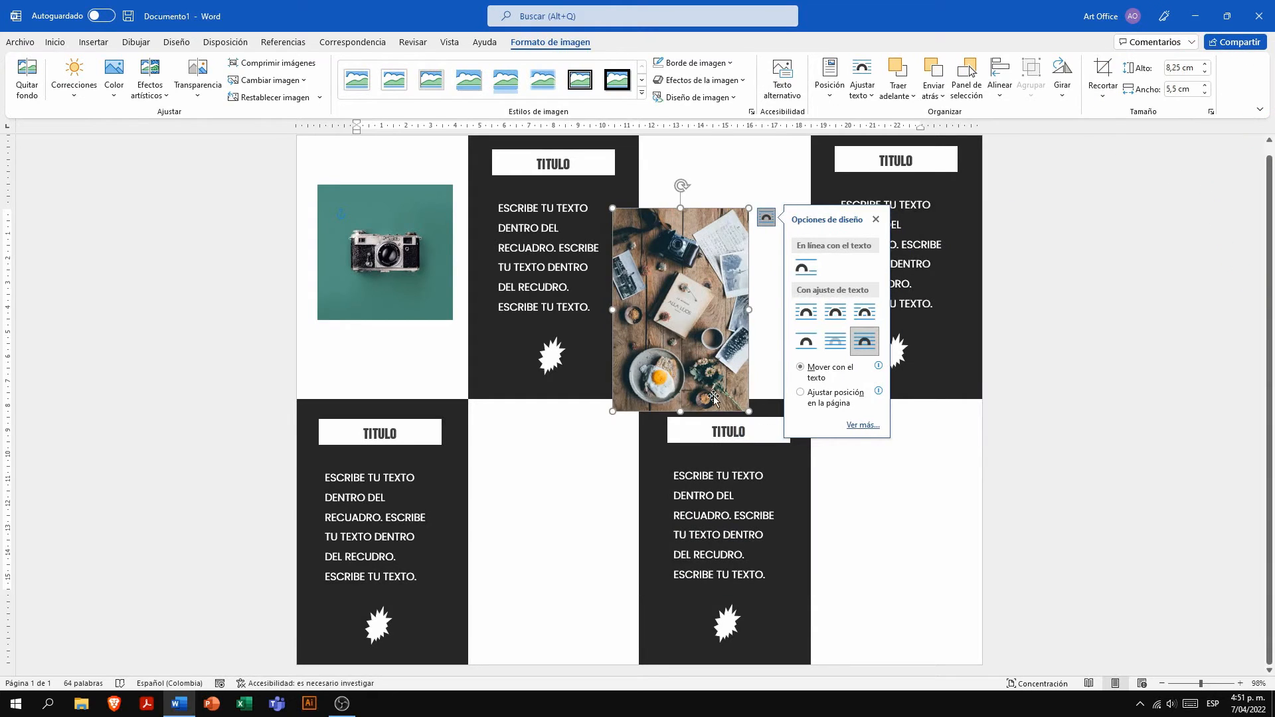
left_click_drag(681, 329, 551, 547)
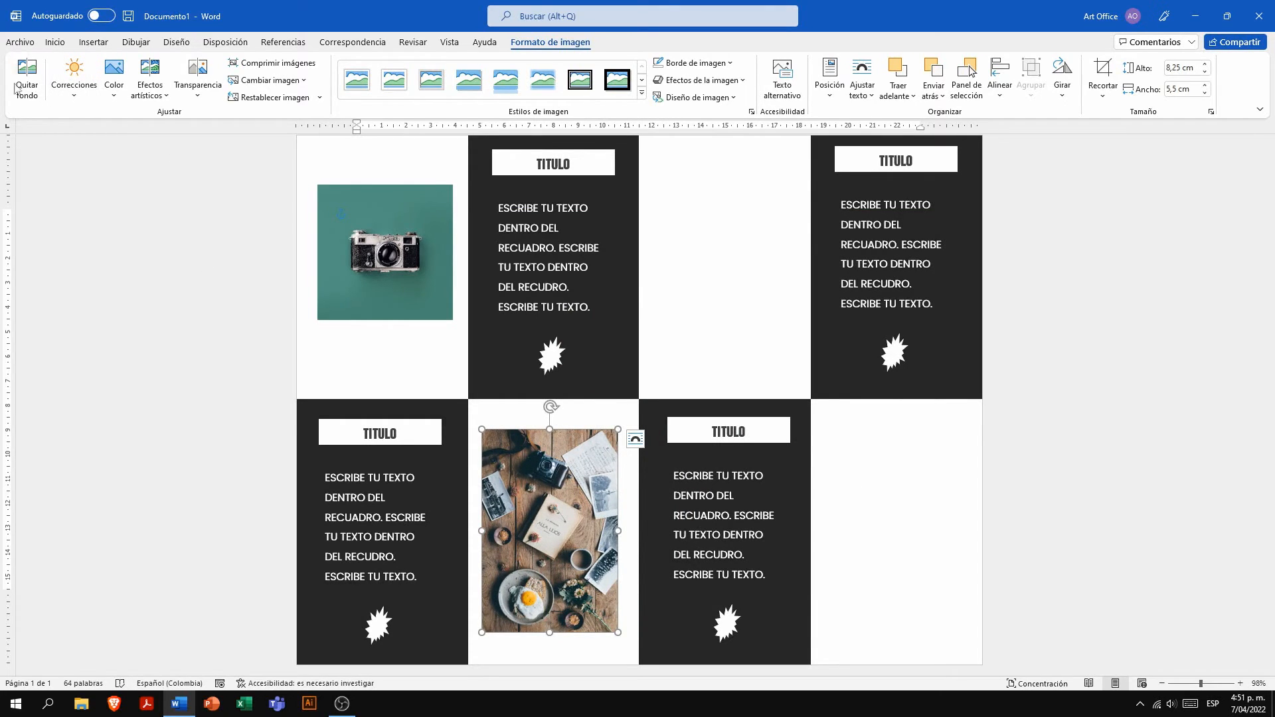
- Insert picture 3, the hand holding a lens, from the A folder
left_click(93, 42)
left_click(161, 78)
left_click(193, 134)
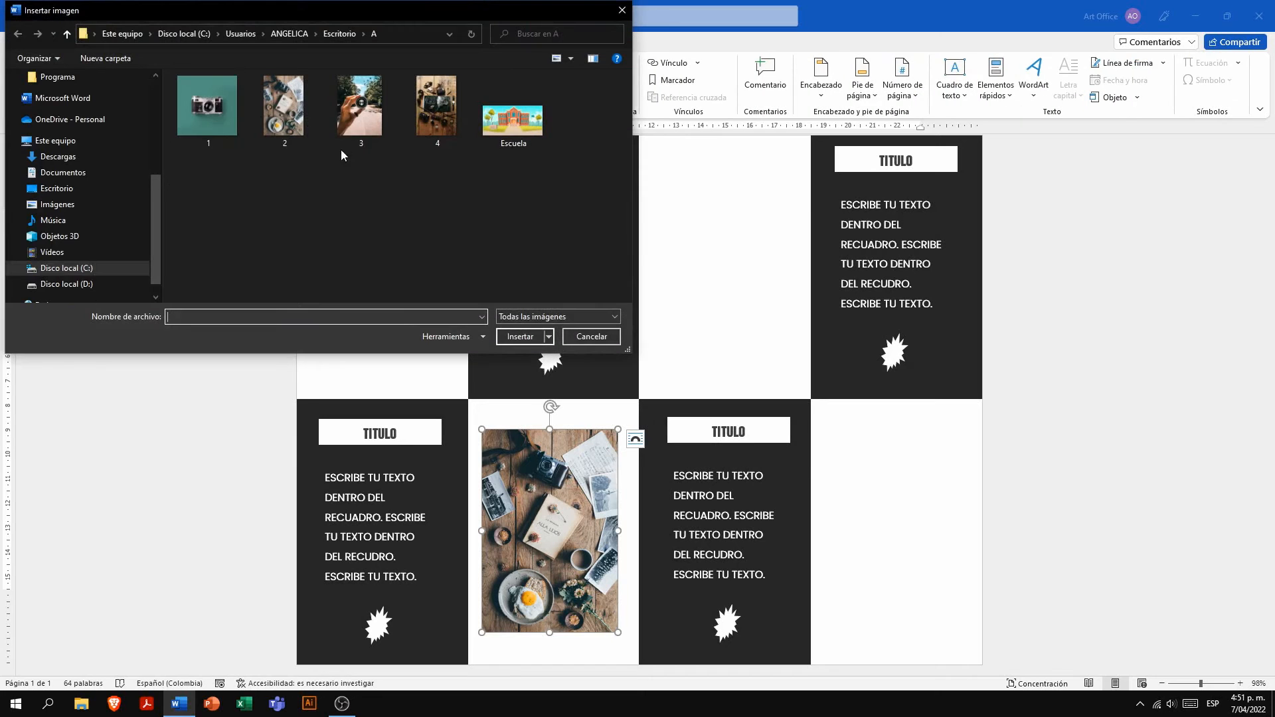
left_click(354, 129)
left_click(524, 343)
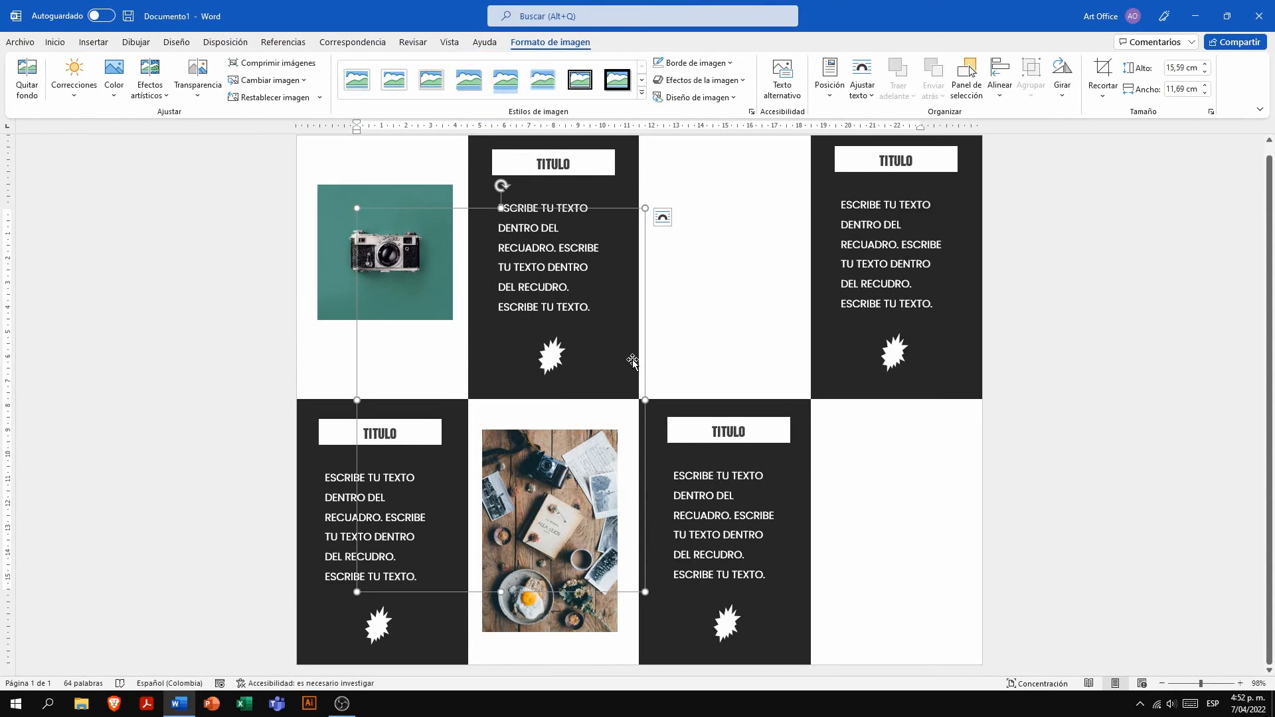
- Make the hand-and-lens picture float in front of the text and set its height to 5,5 cm
left_click(662, 217)
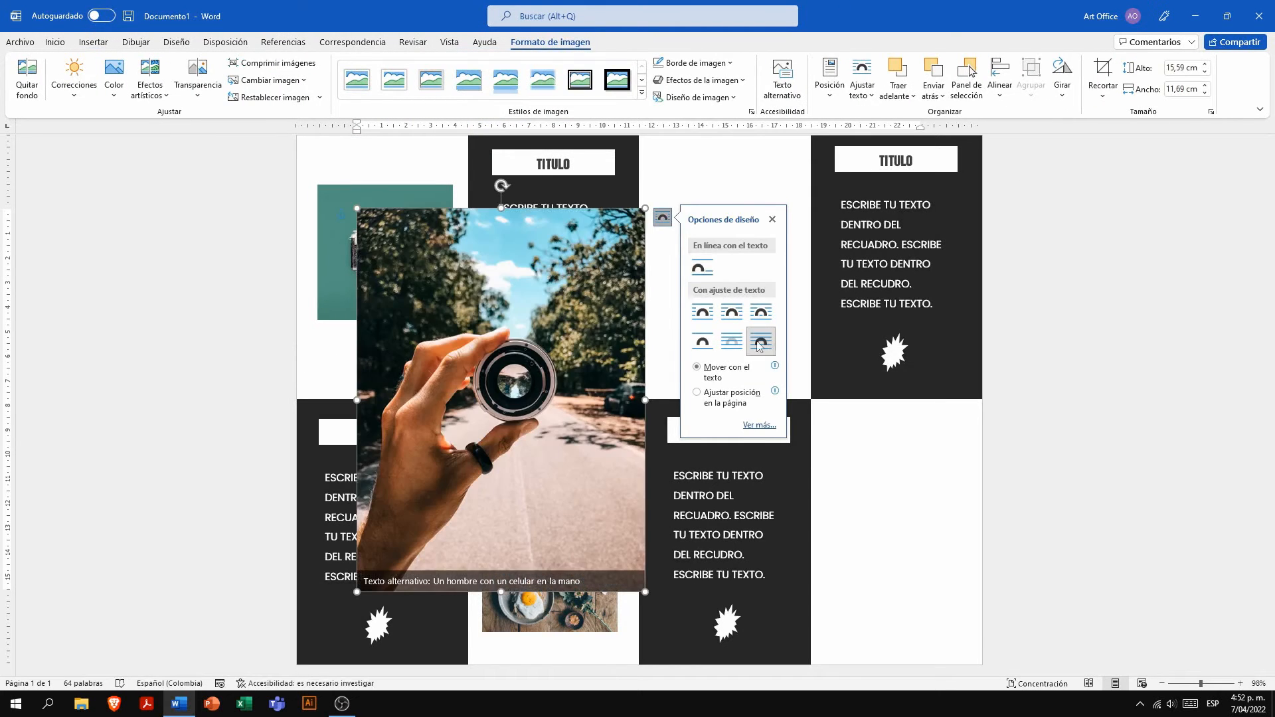
left_click(1182, 67)
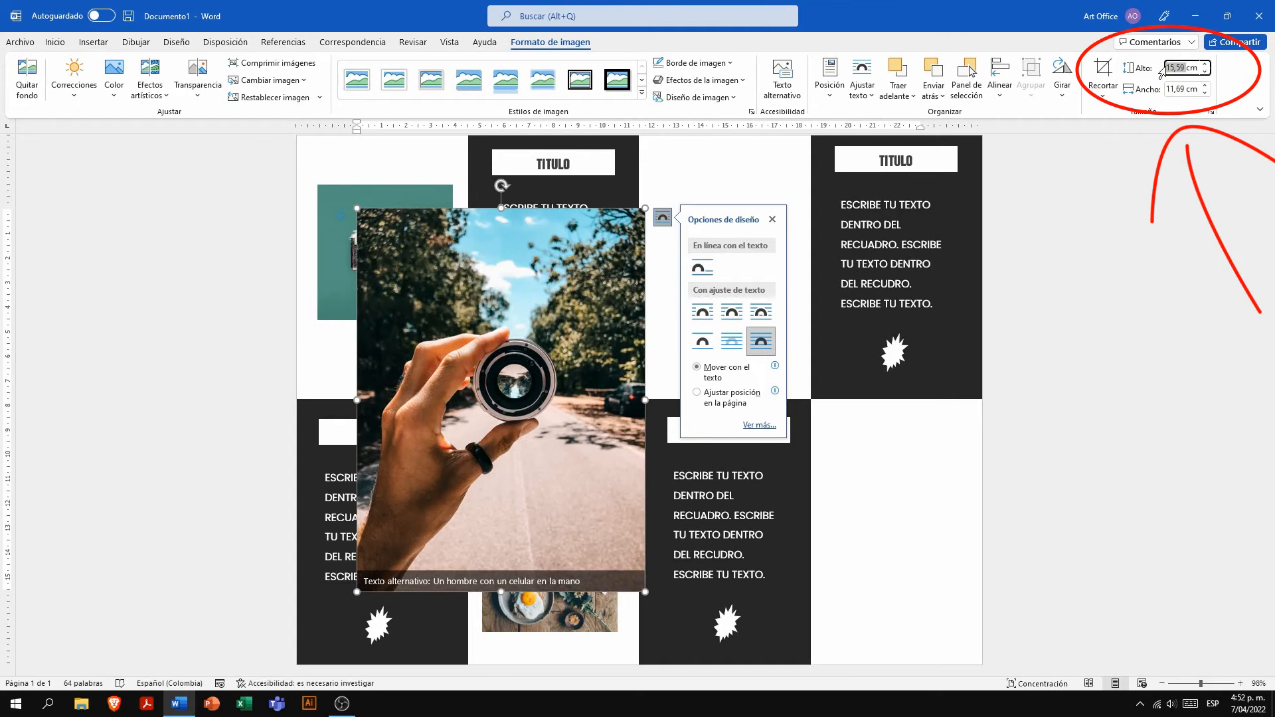
key("Return")
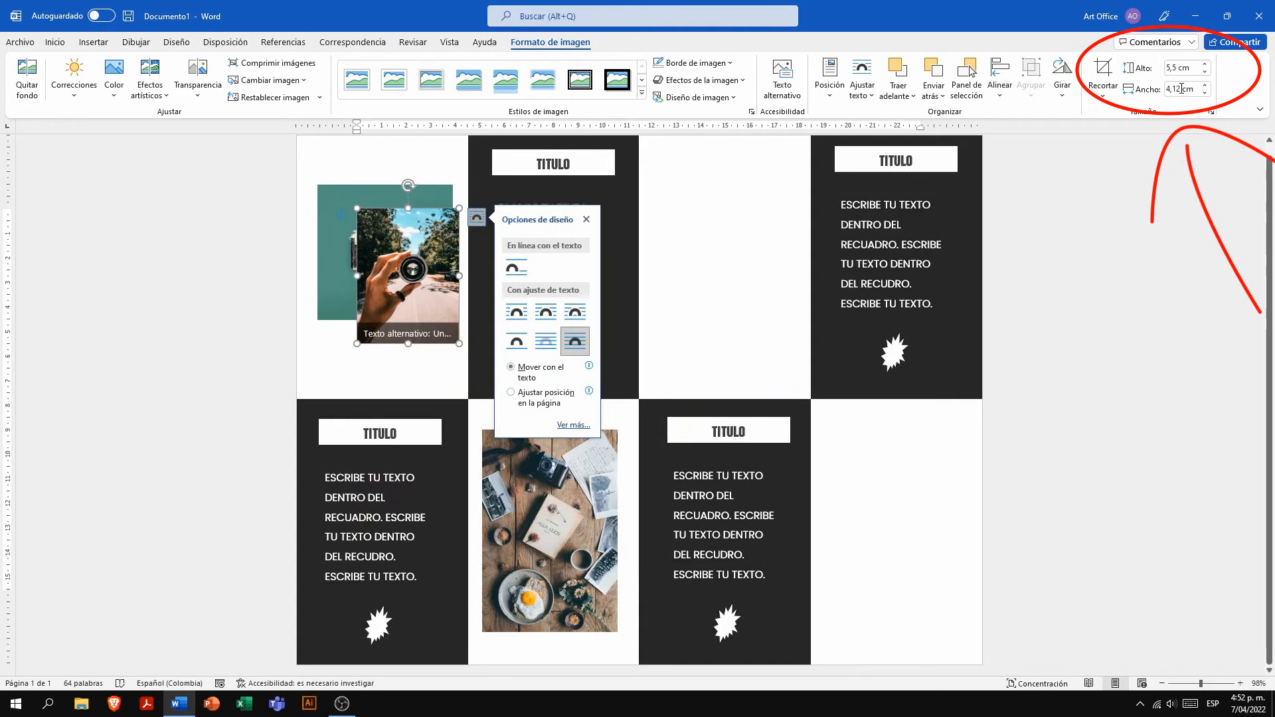
- Set the hand-and-lens picture's width to 5,5 cm and move it into the second white panel of the upper row
left_click(1181, 88)
type("5,5")
key("Return")
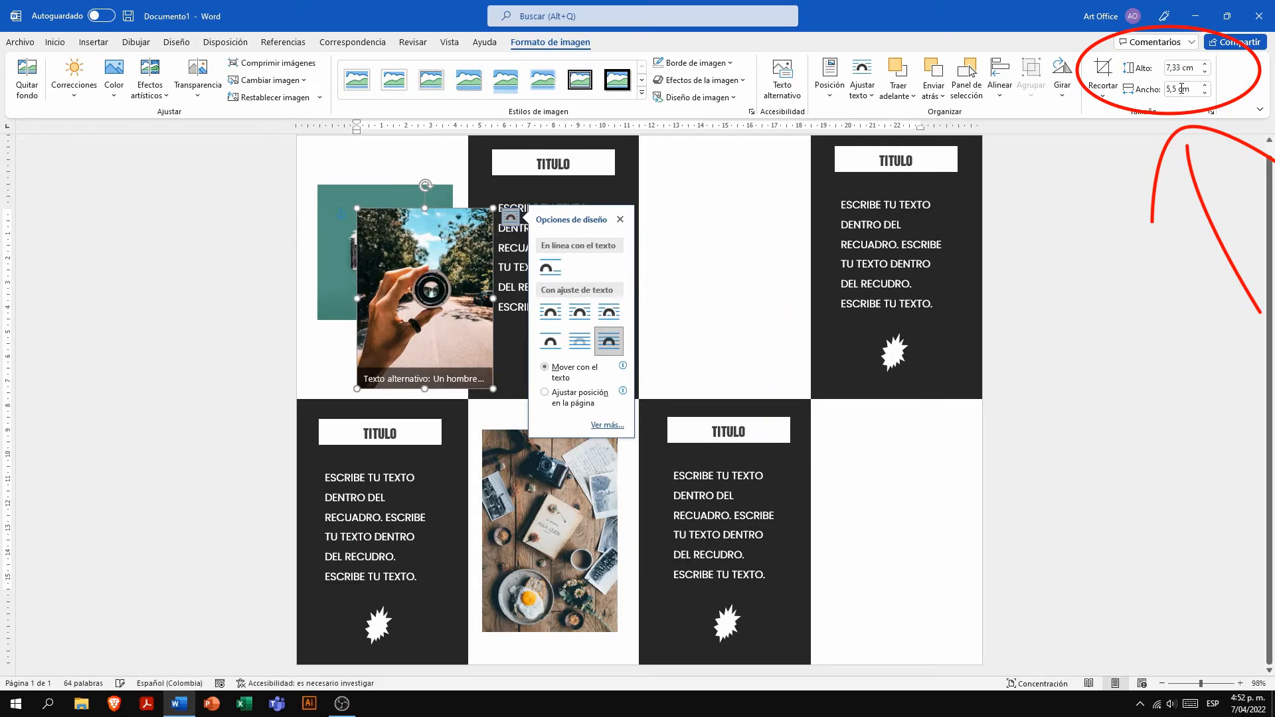
left_click_drag(425, 299, 728, 278)
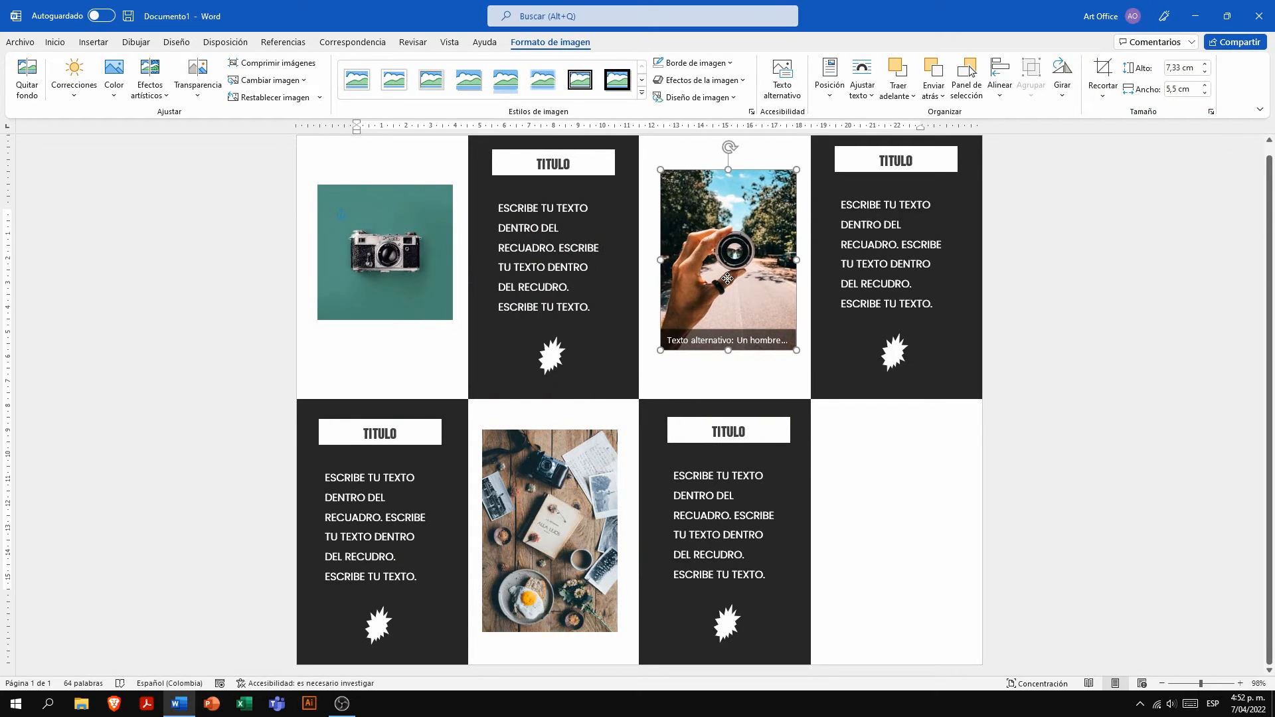
- Insert picture 4, the cameras and open book on a wooden table, from the A folder
left_click(93, 42)
left_click(160, 73)
left_click(199, 133)
left_click(207, 105)
left_click(521, 336)
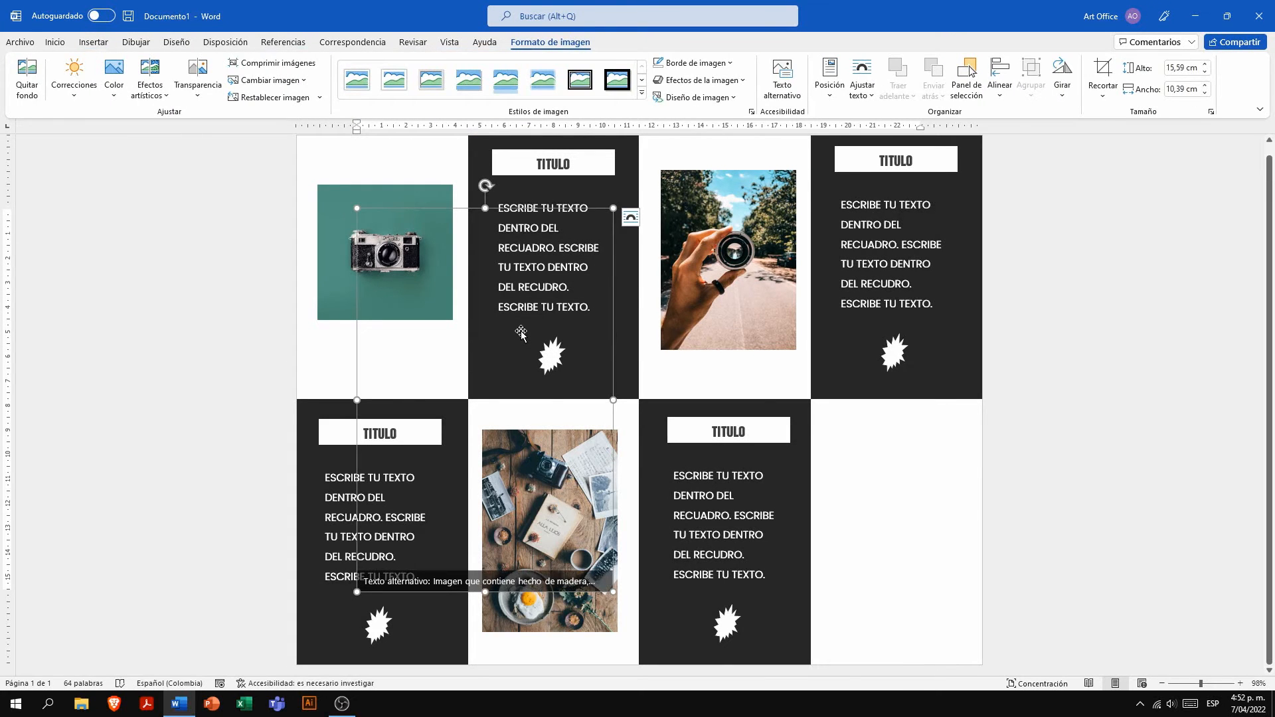
- Make the open-book picture float in front of the text and set its height to 5,5 cm
left_click(630, 217)
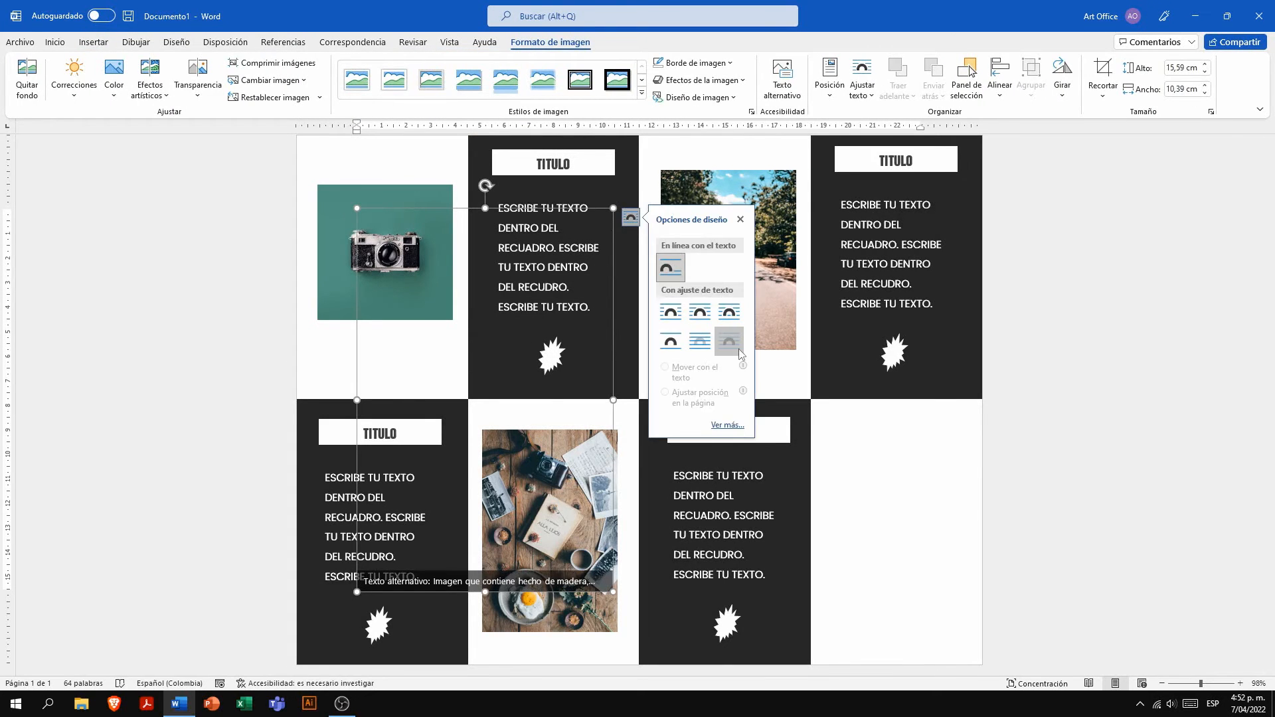
left_click(738, 349)
left_click(1185, 69)
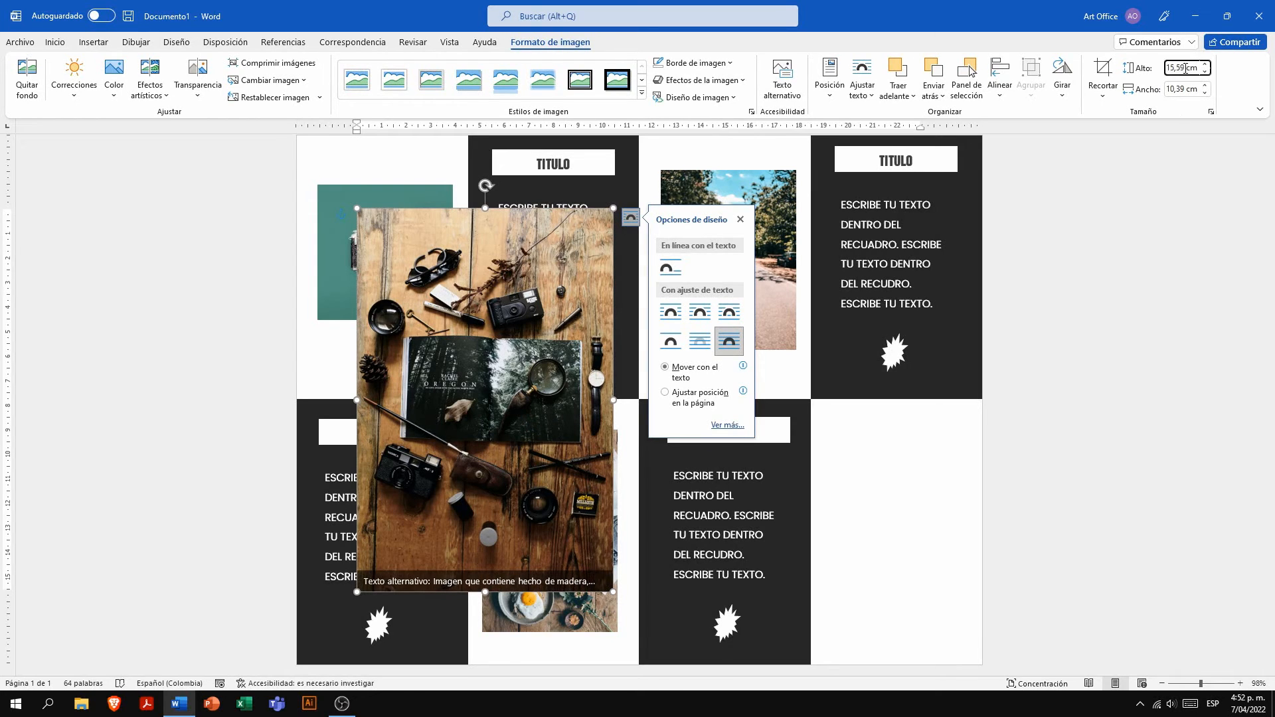
type("5,5")
key("Tab")
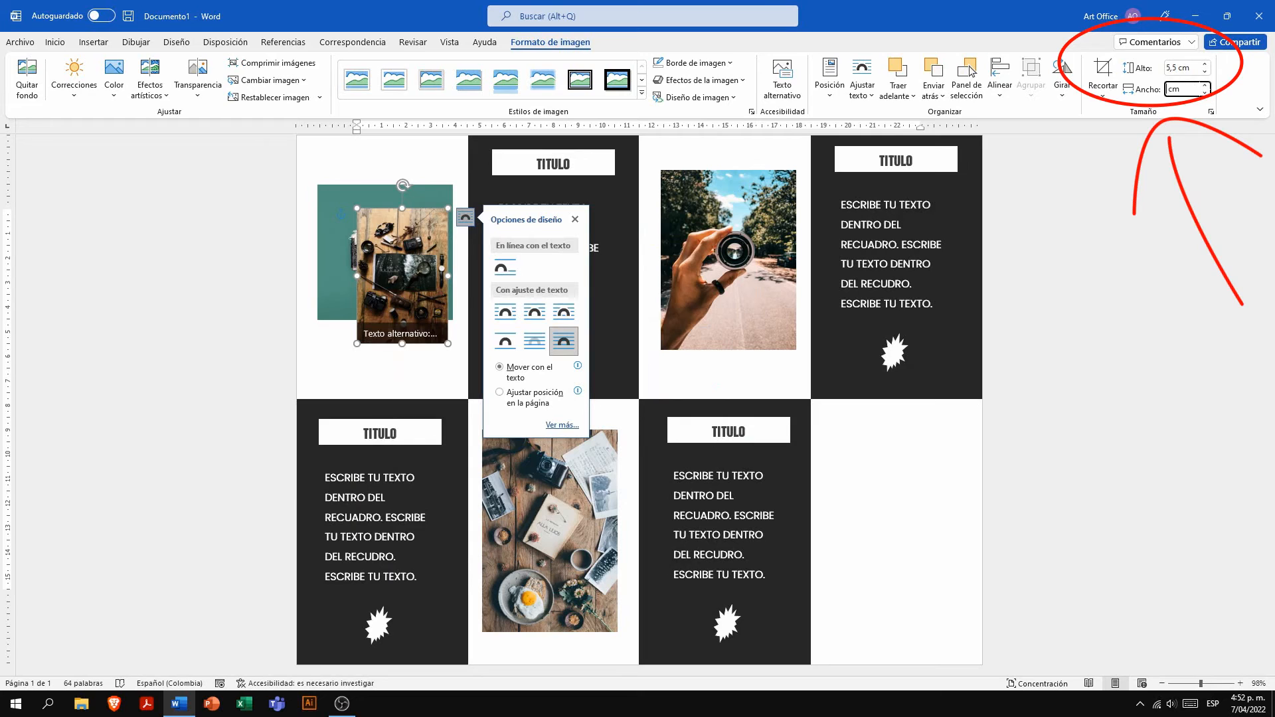
- Widen the open-book picture to match the other pictures and move it into the last white panel of the lower row
key("Return")
left_click_drag(421, 308, 891, 528)
left_click(833, 417)
left_click(1106, 495)
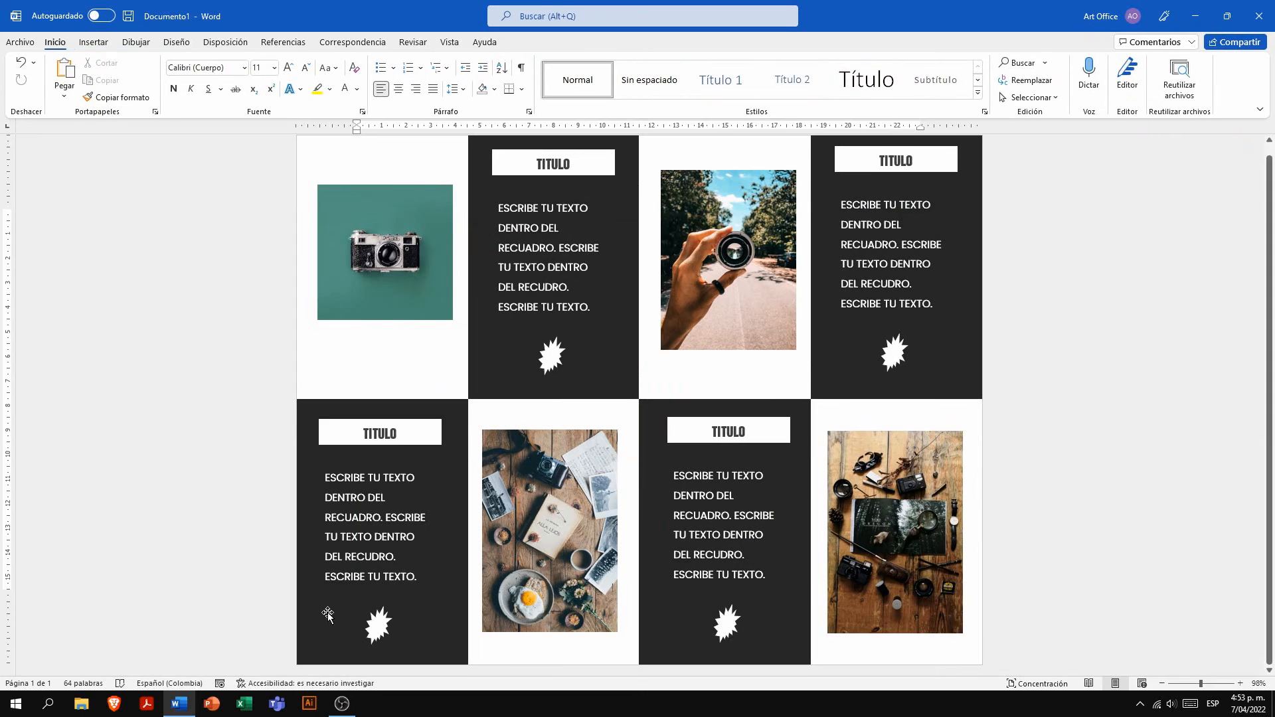
- Set the body text in the lower row's first dark panel to 1,0 line spacing and remove the space after paragraphs
left_click_drag(419, 579, 325, 475)
left_click(455, 91)
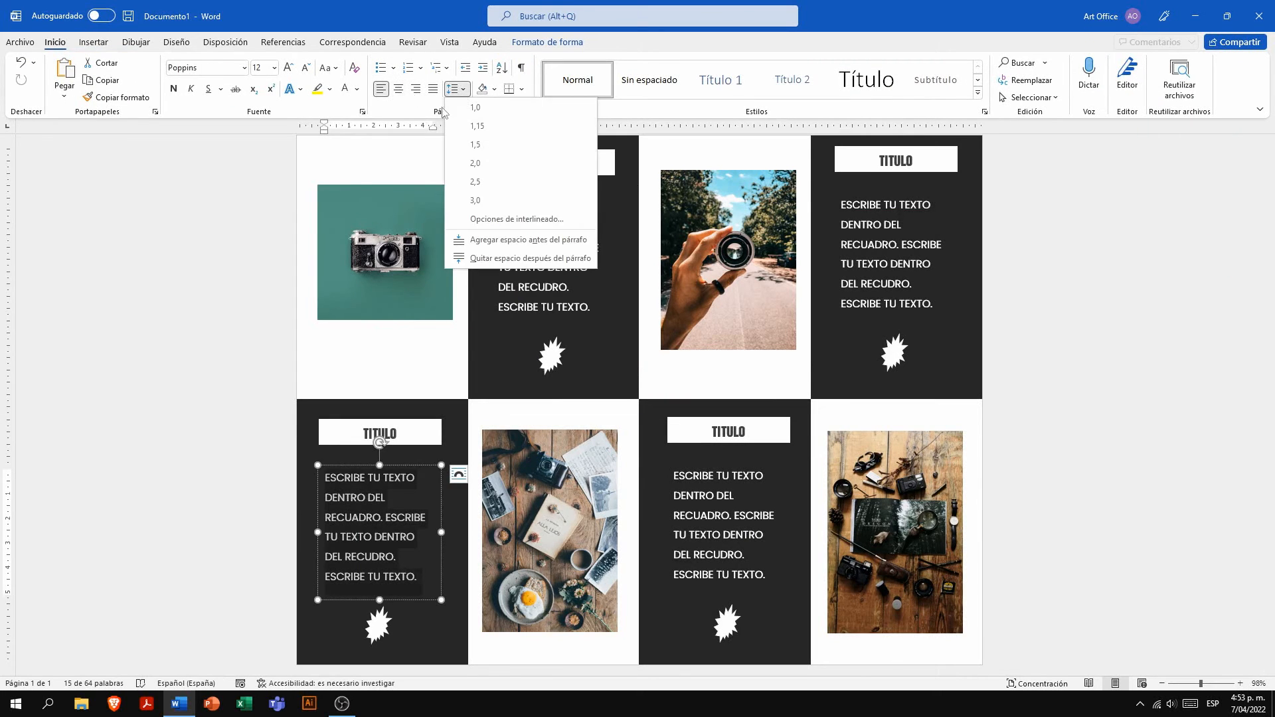
left_click(464, 107)
left_click(458, 90)
left_click(498, 258)
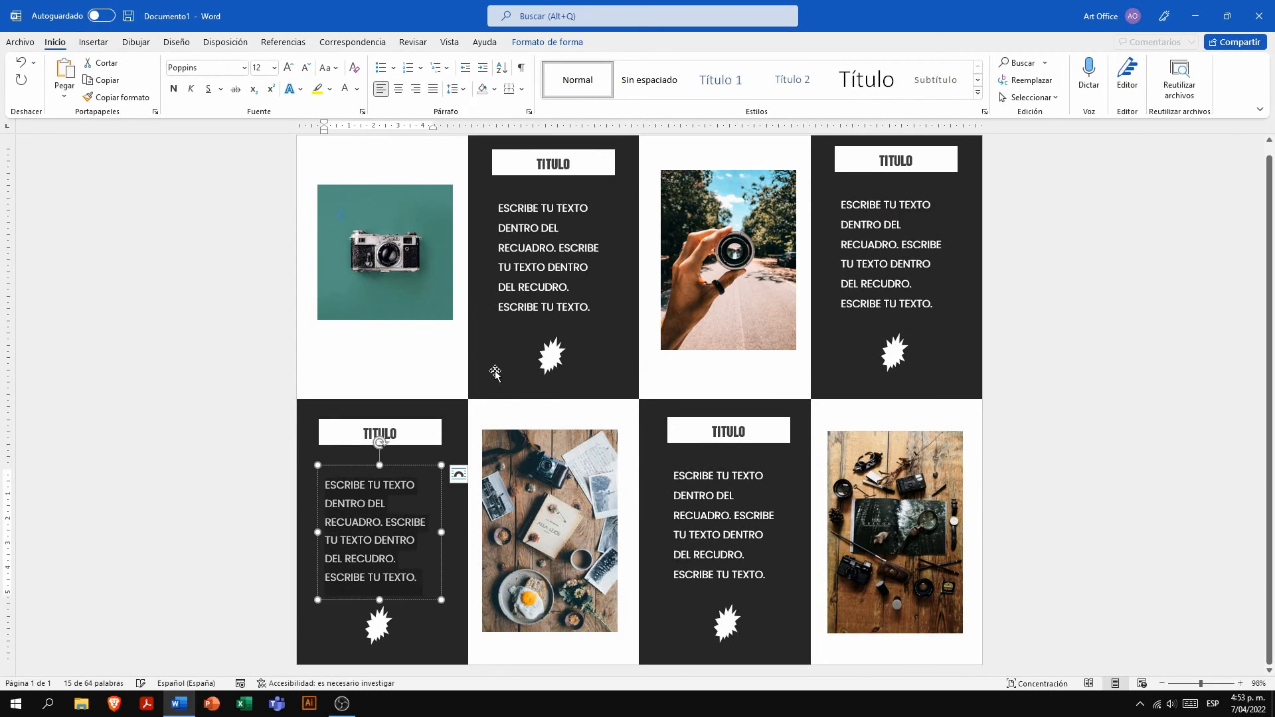
- Remove the space after paragraphs in the upper row's first dark panel and set its body text to 1,0 line spacing
left_click(545, 287)
left_click_drag(579, 307, 498, 206)
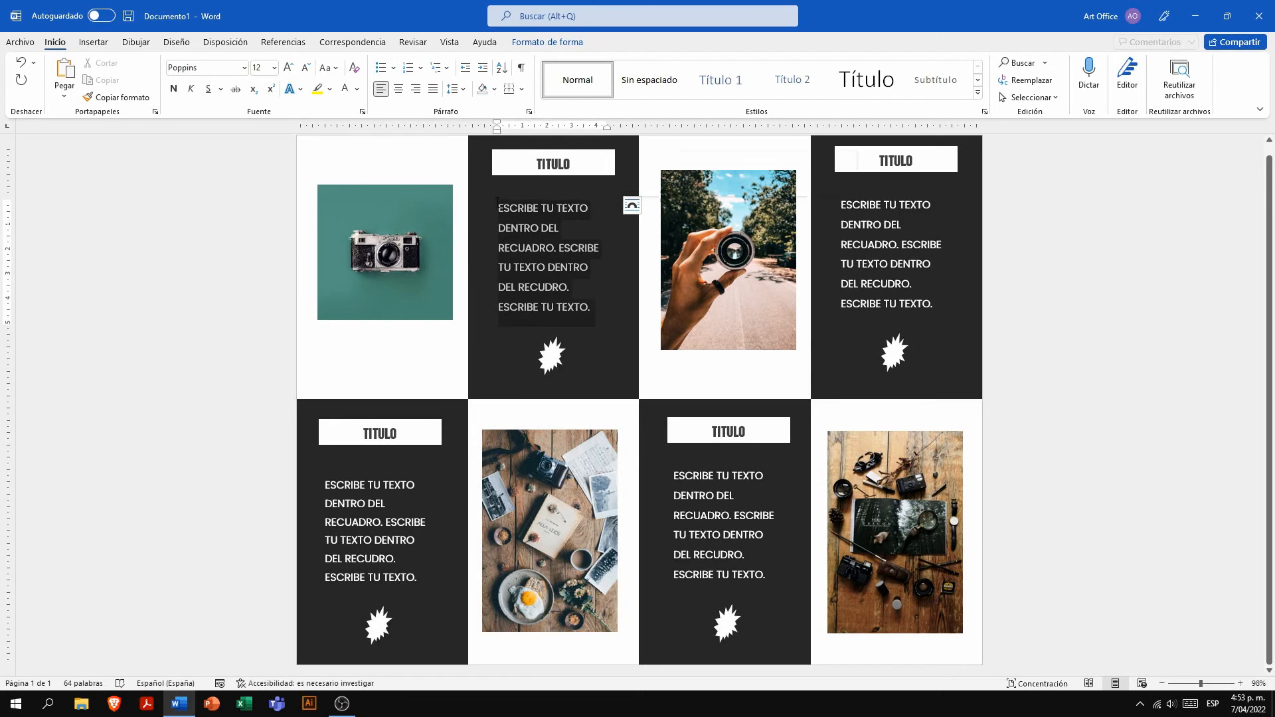
left_click(456, 89)
left_click(485, 259)
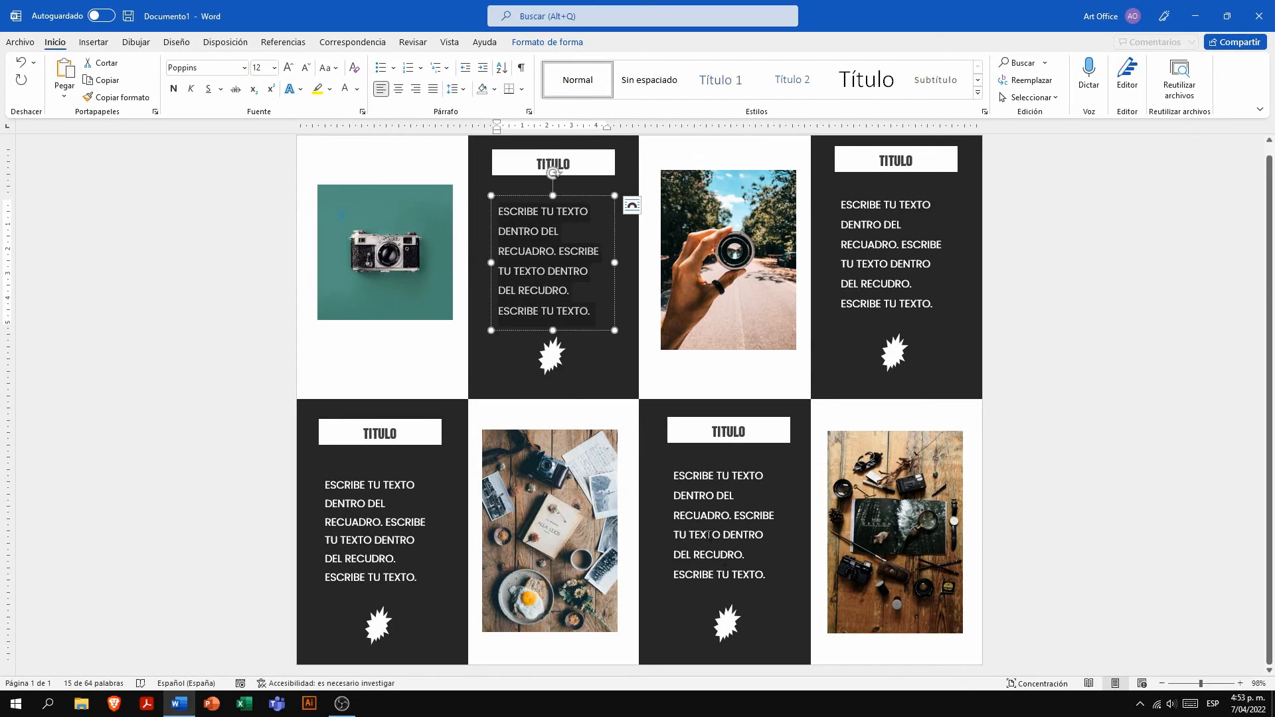
left_click(456, 89)
left_click(477, 106)
left_click(455, 89)
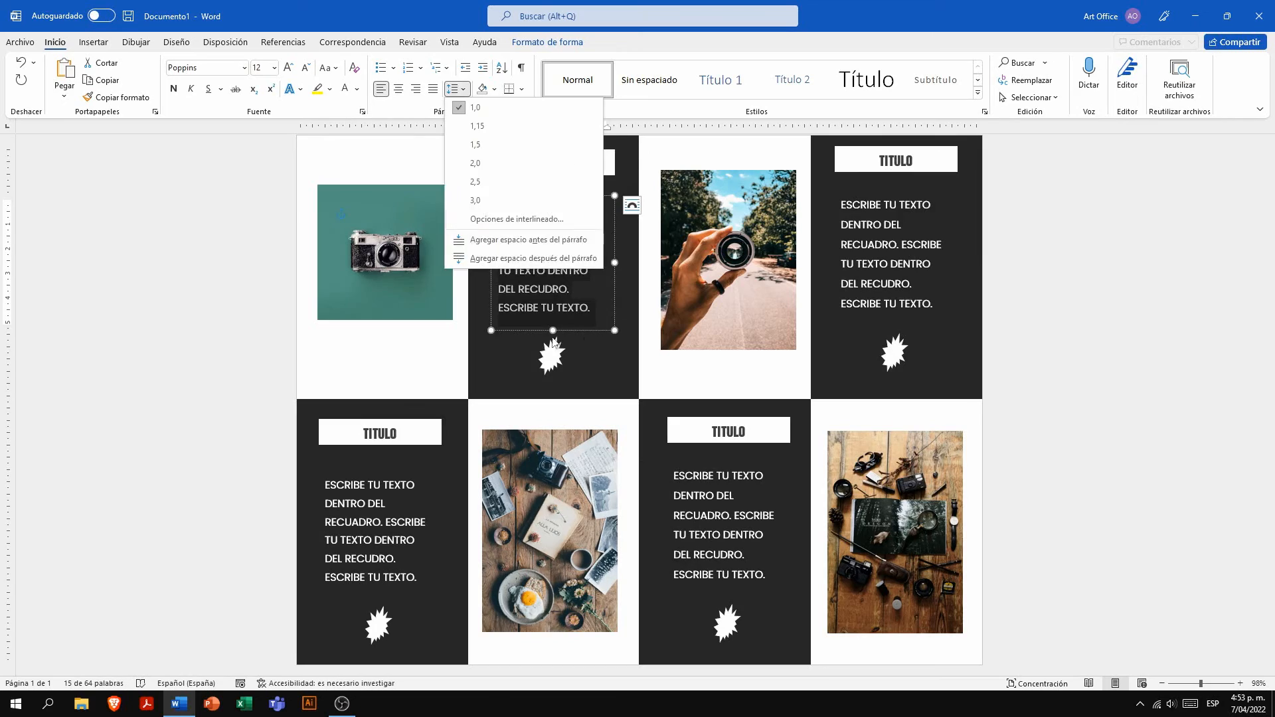
left_click(572, 318)
- Remove the space after paragraphs from the body text in the lower row's second dark panel
left_click_drag(769, 579, 672, 472)
left_click(455, 89)
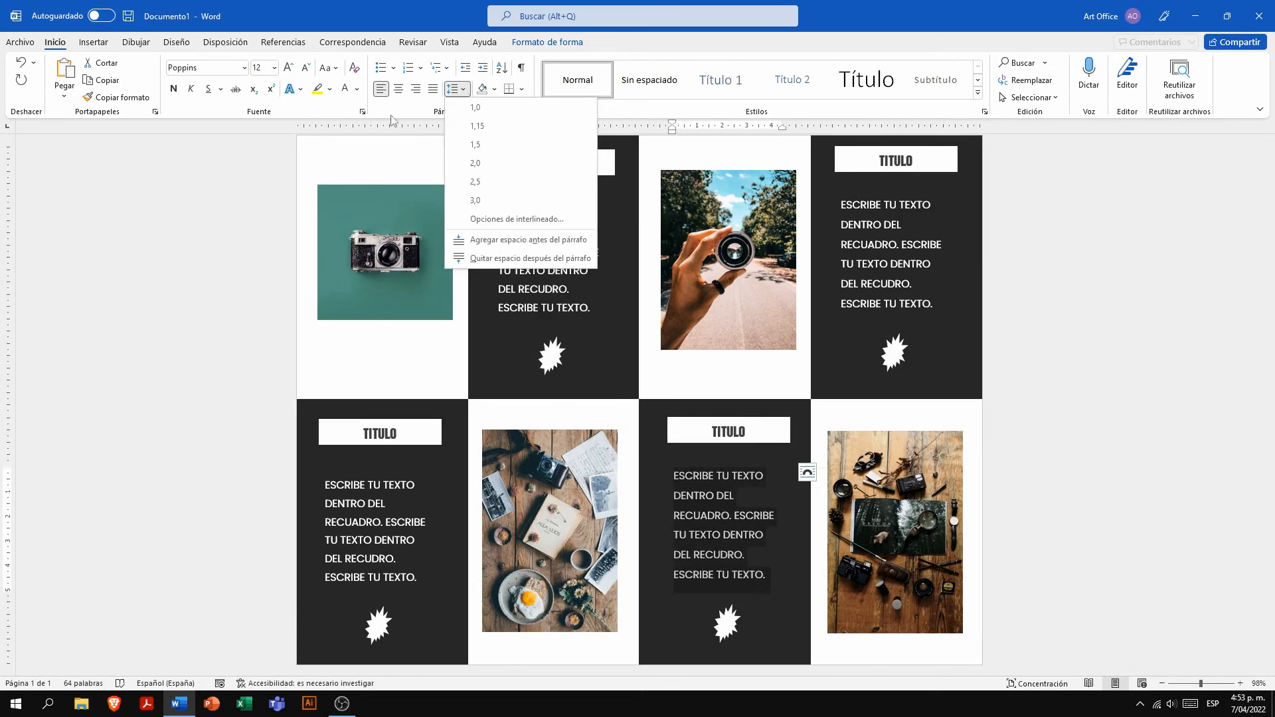
left_click(485, 258)
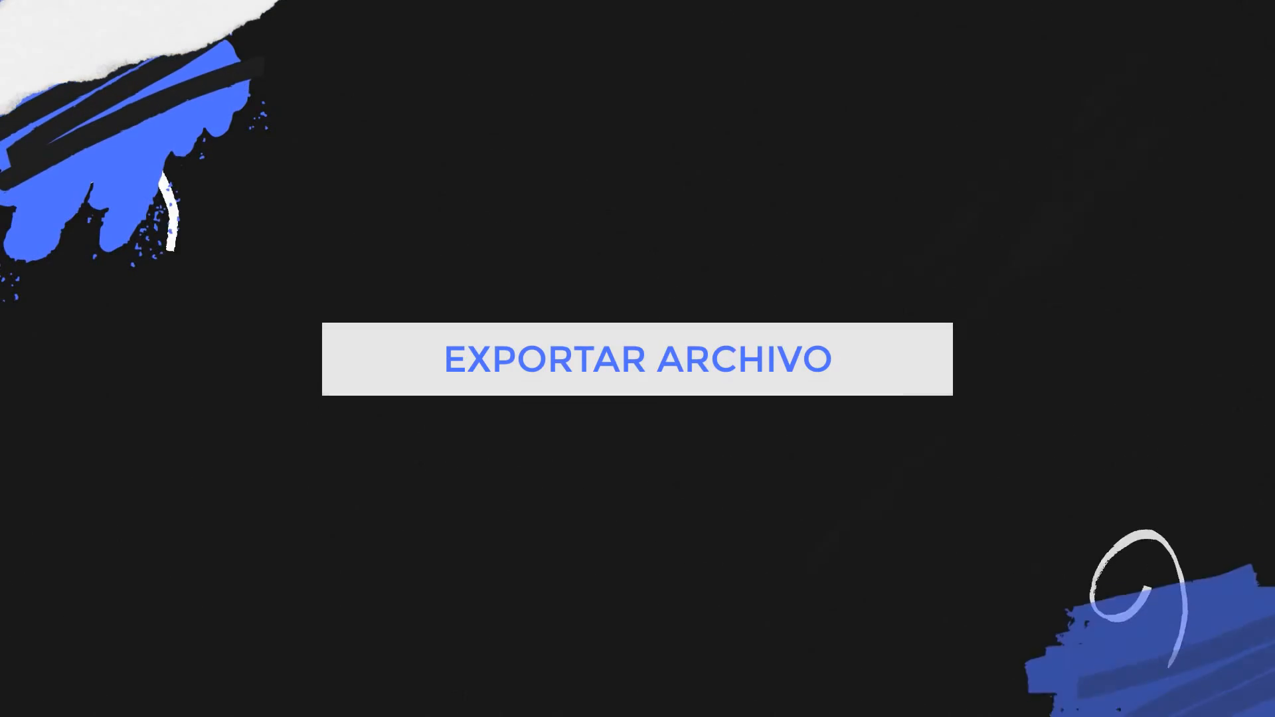